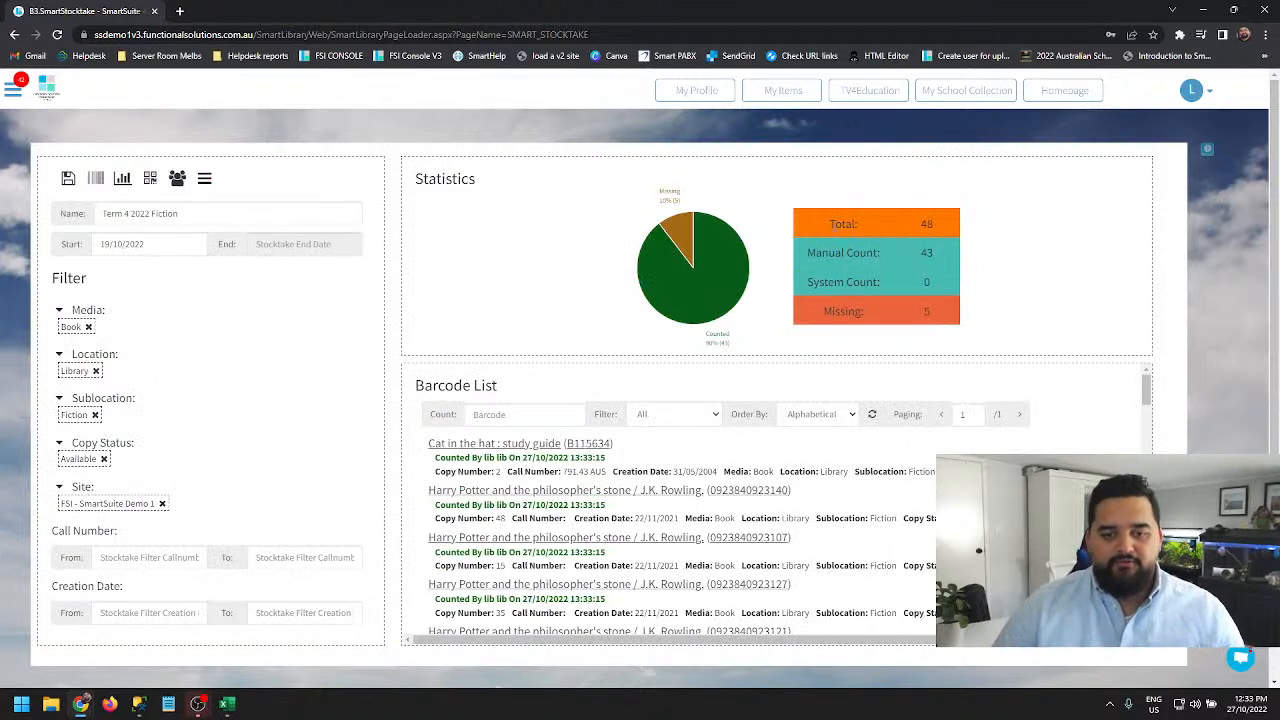
{"action": "double_click", "coordinate": [926, 252]}
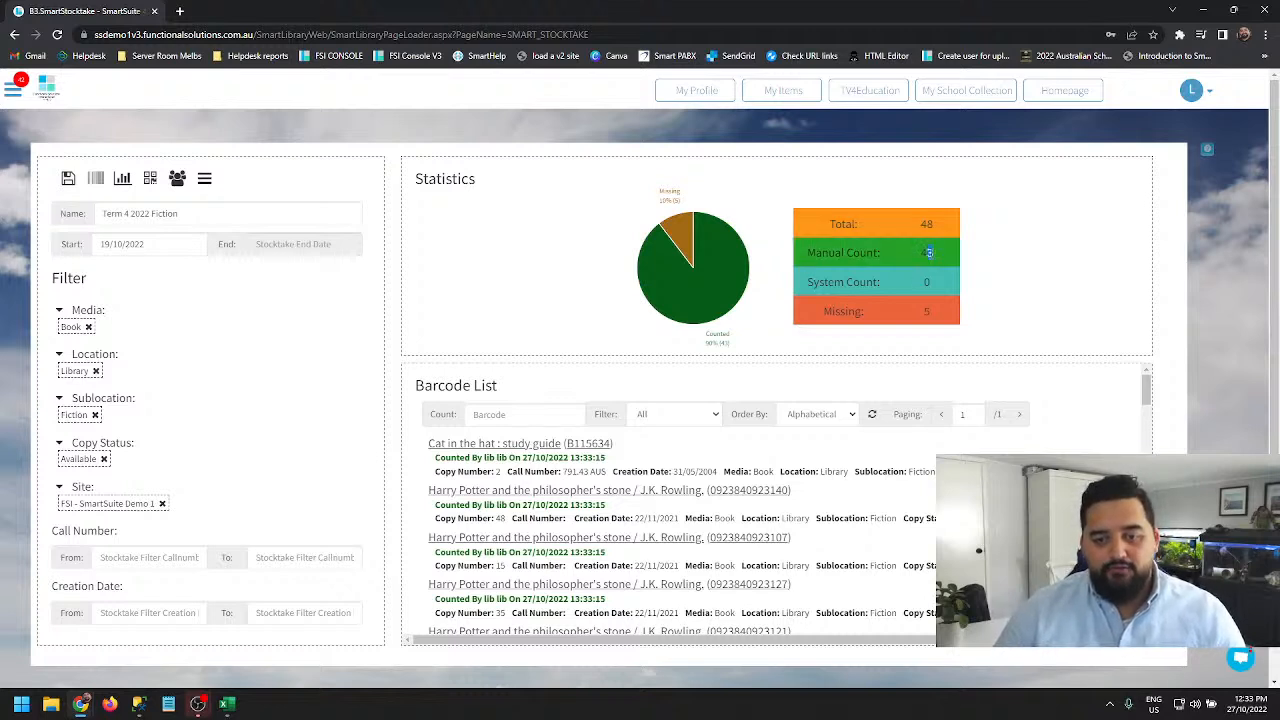
{"action": "left_click_drag", "start_coordinate": [834, 282], "coordinate": [930, 283]}
{"action": "left_click", "coordinate": [932, 284]}
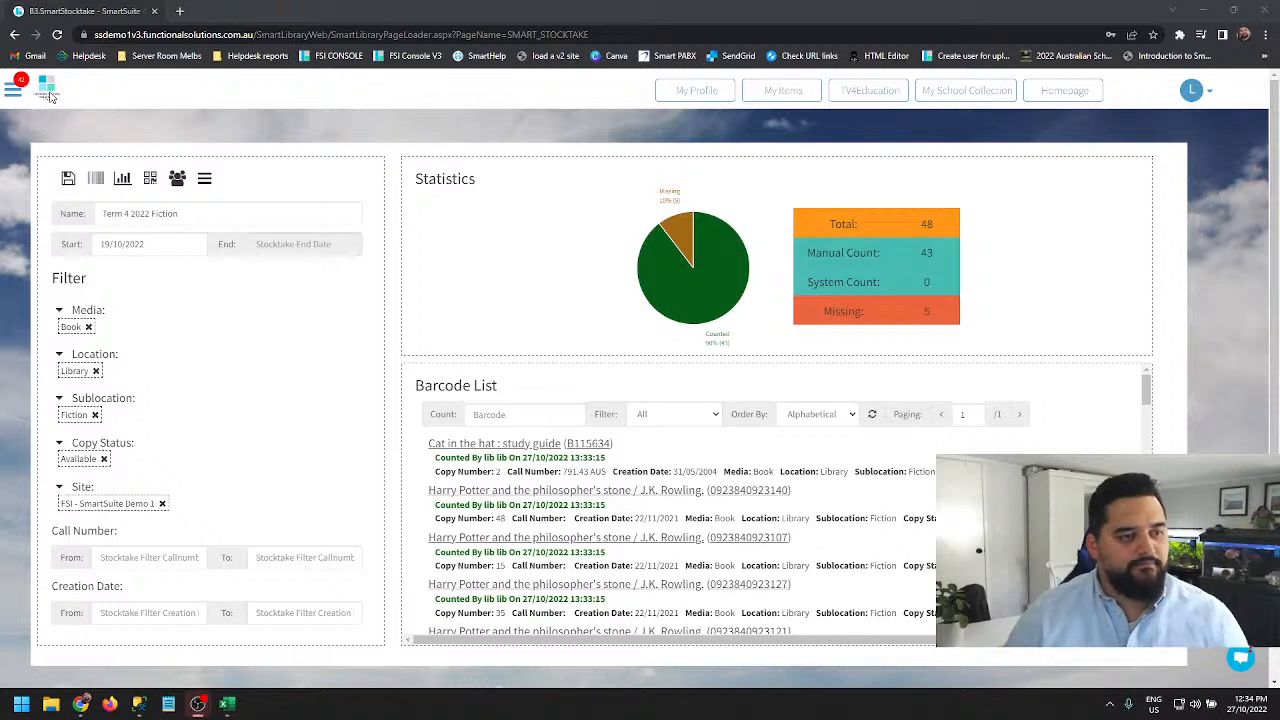
- Open the Term 4 2022 Fiction stocktake from the SmartStocktake list
{"action": "left_click", "coordinate": [16, 97]}
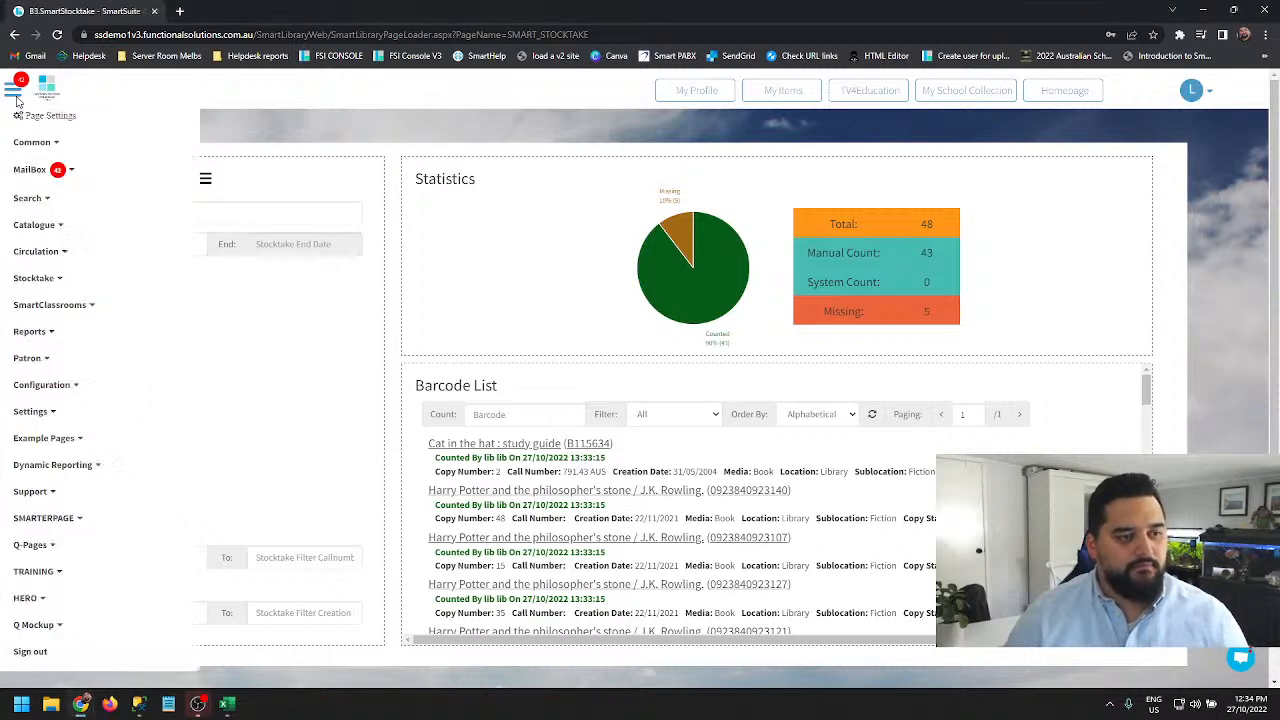
{"action": "left_click", "coordinate": [42, 278]}
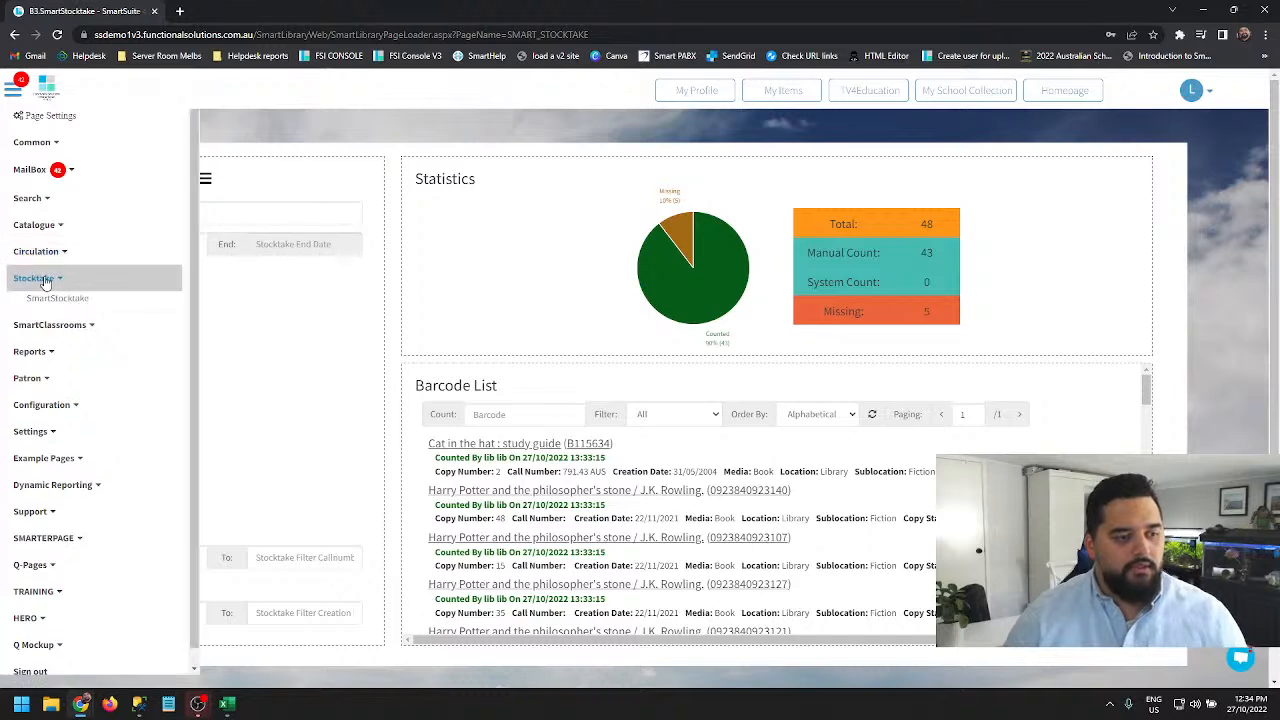
{"action": "left_click", "coordinate": [60, 310]}
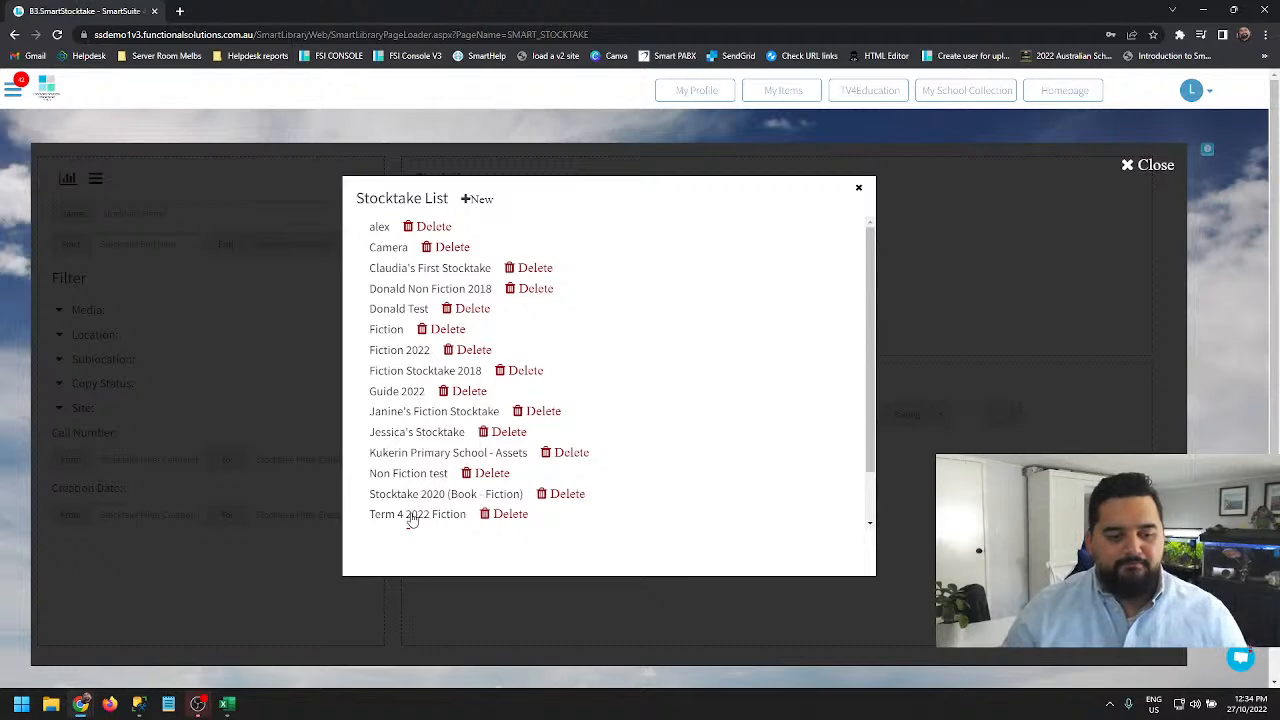
{"action": "left_click", "coordinate": [409, 516]}
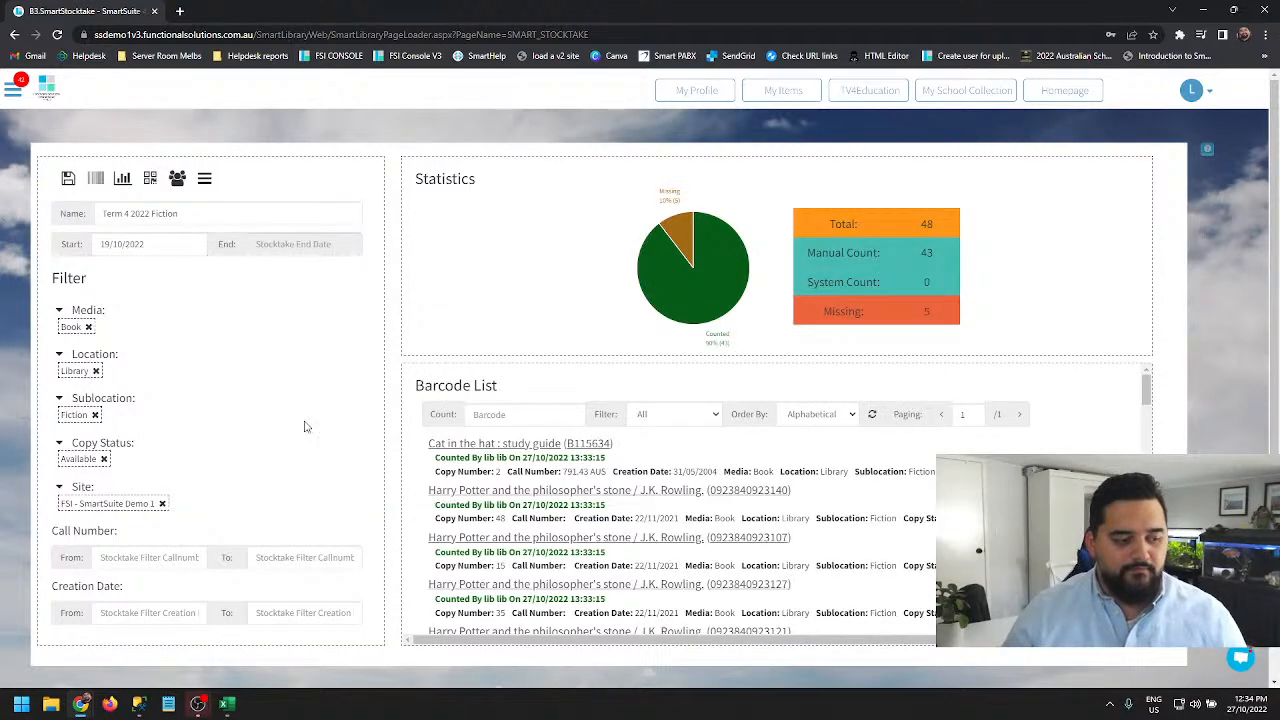
{"action": "scroll", "coordinate": [204, 491], "scroll_direction": "down", "scroll_amount": 1}
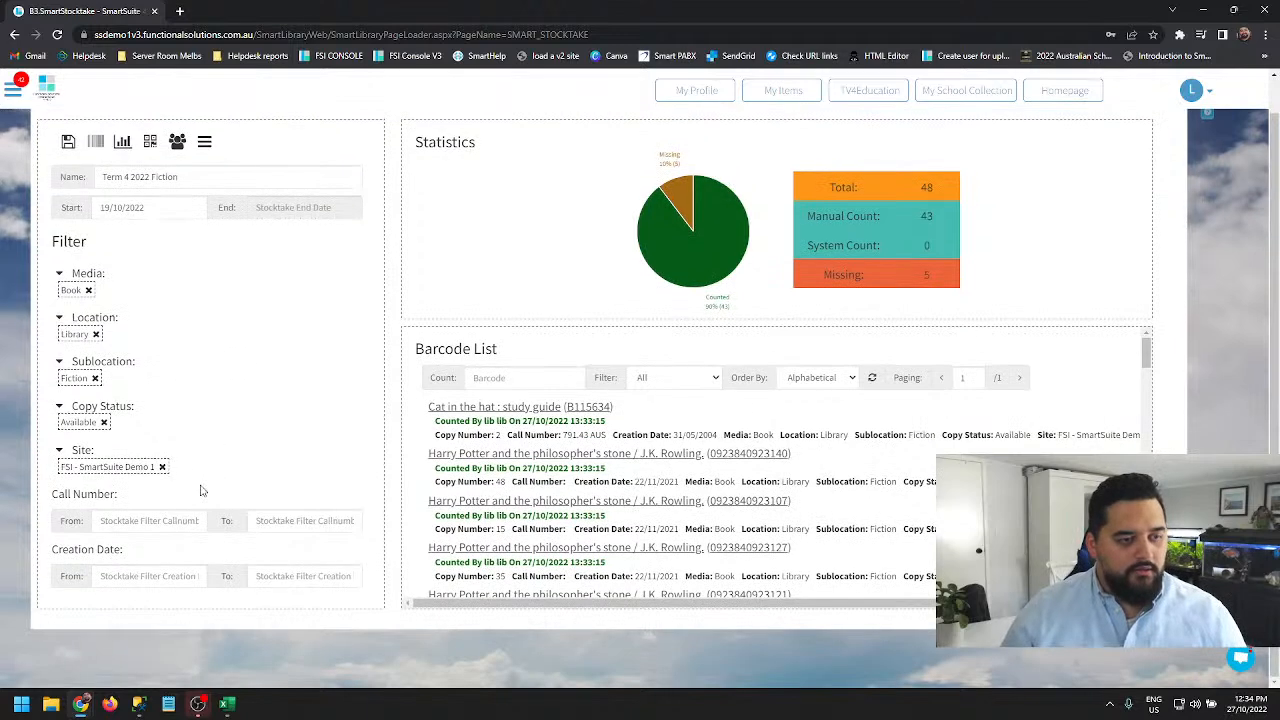
{"action": "scroll", "coordinate": [640, 390], "scroll_direction": "up", "scroll_amount": 1}
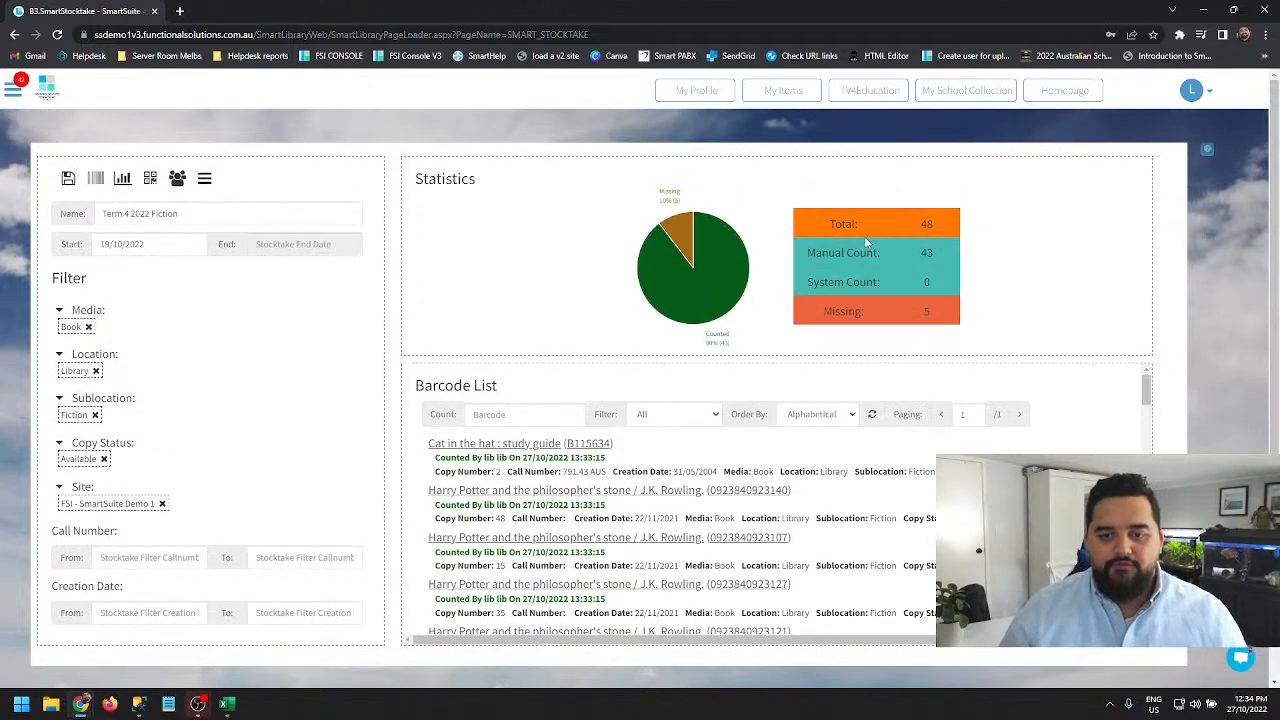
{"action": "double_click", "coordinate": [926, 252]}
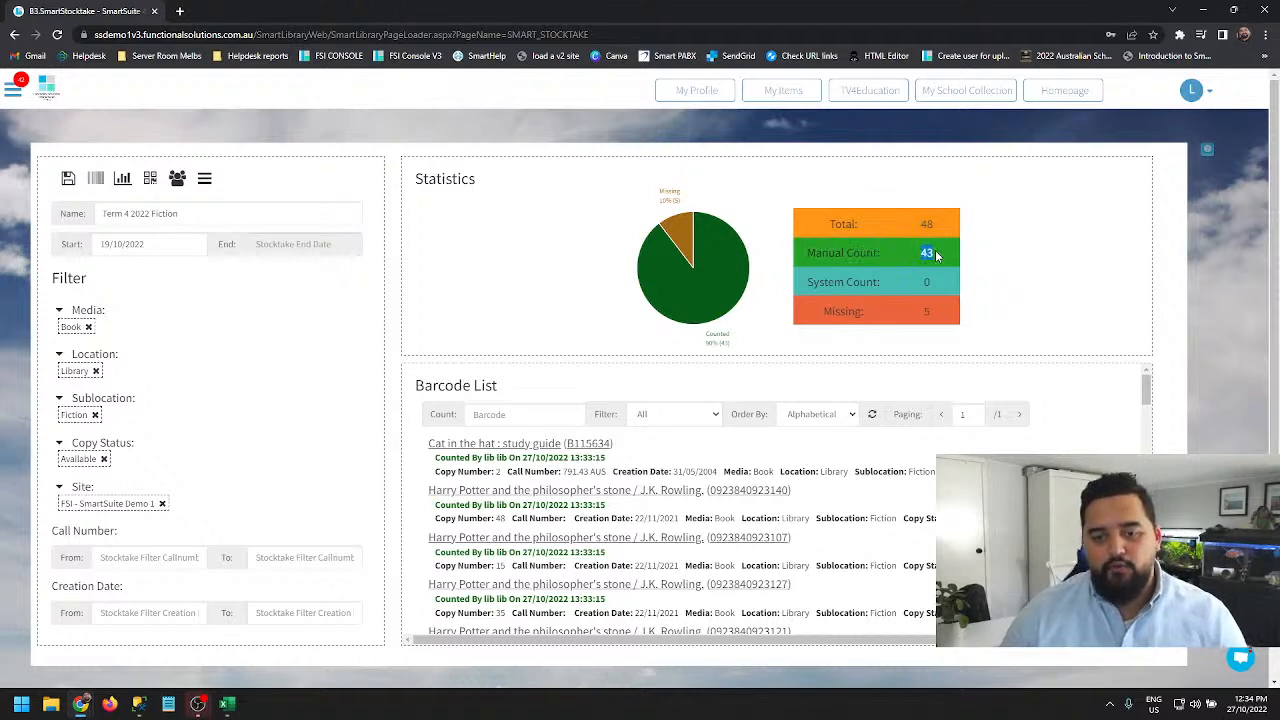
{"action": "left_click", "coordinate": [922, 283]}
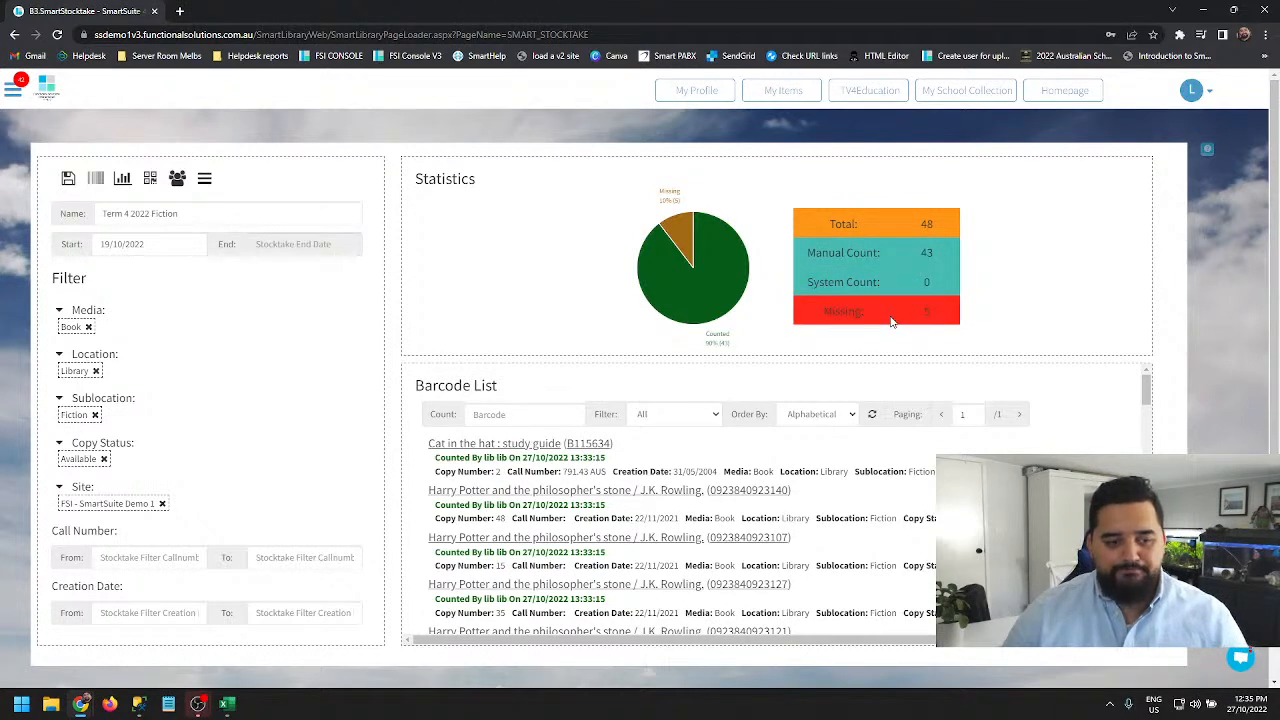
- Open the stocktake report for the current stocktake
{"action": "left_click", "coordinate": [121, 179]}
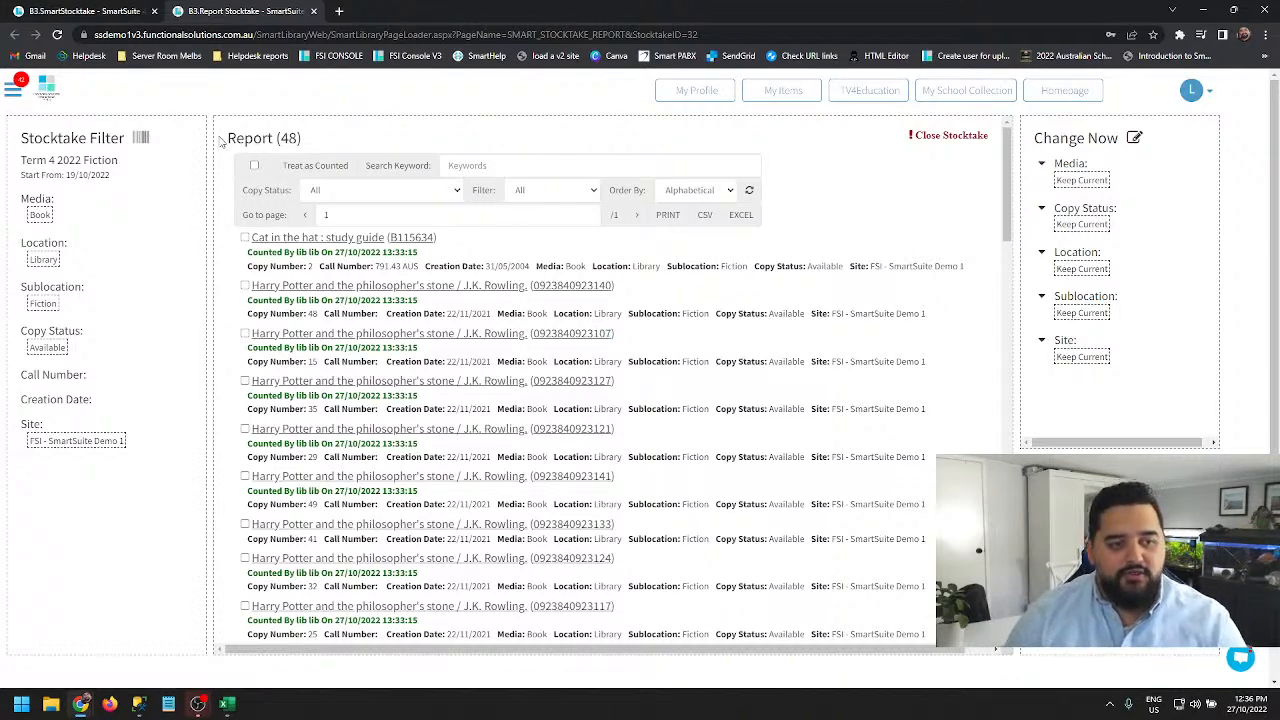
{"action": "left_click_drag", "start_coordinate": [224, 140], "coordinate": [314, 142]}
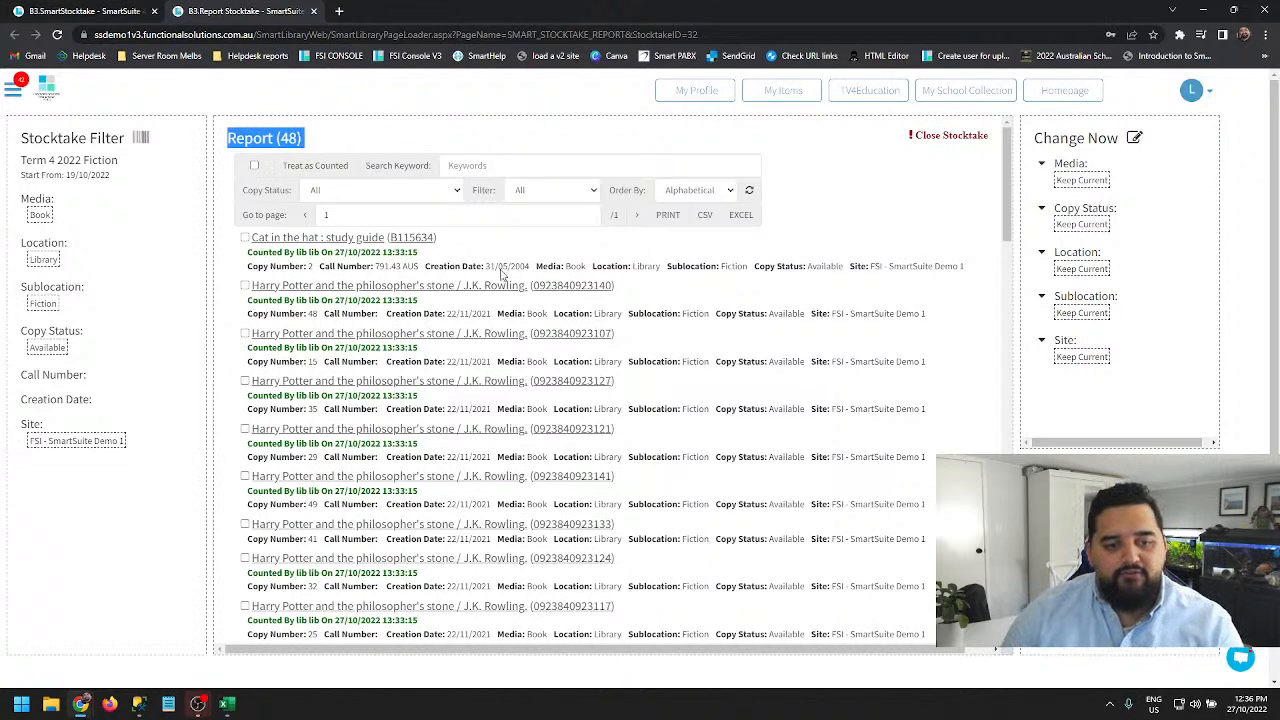
- Search the report for the keyword Harry and scroll through the matching items
{"action": "left_click", "coordinate": [505, 172]}
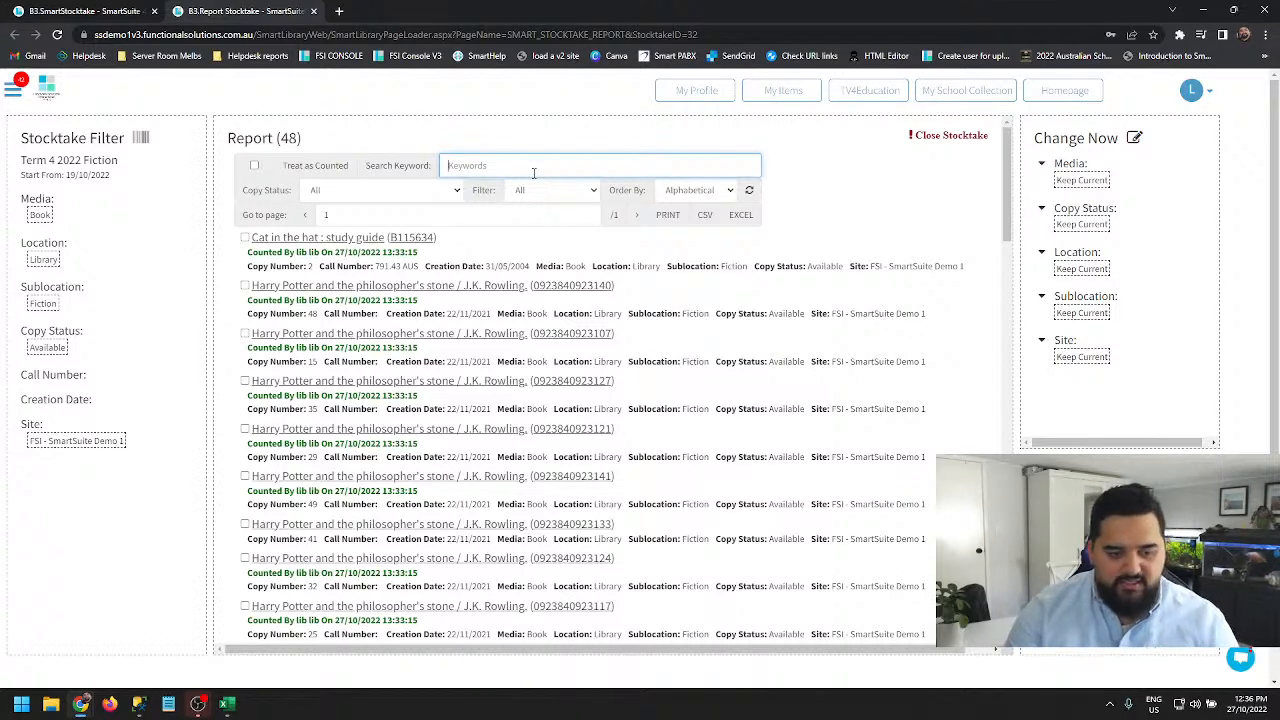
{"action": "type", "text": "Harry"}
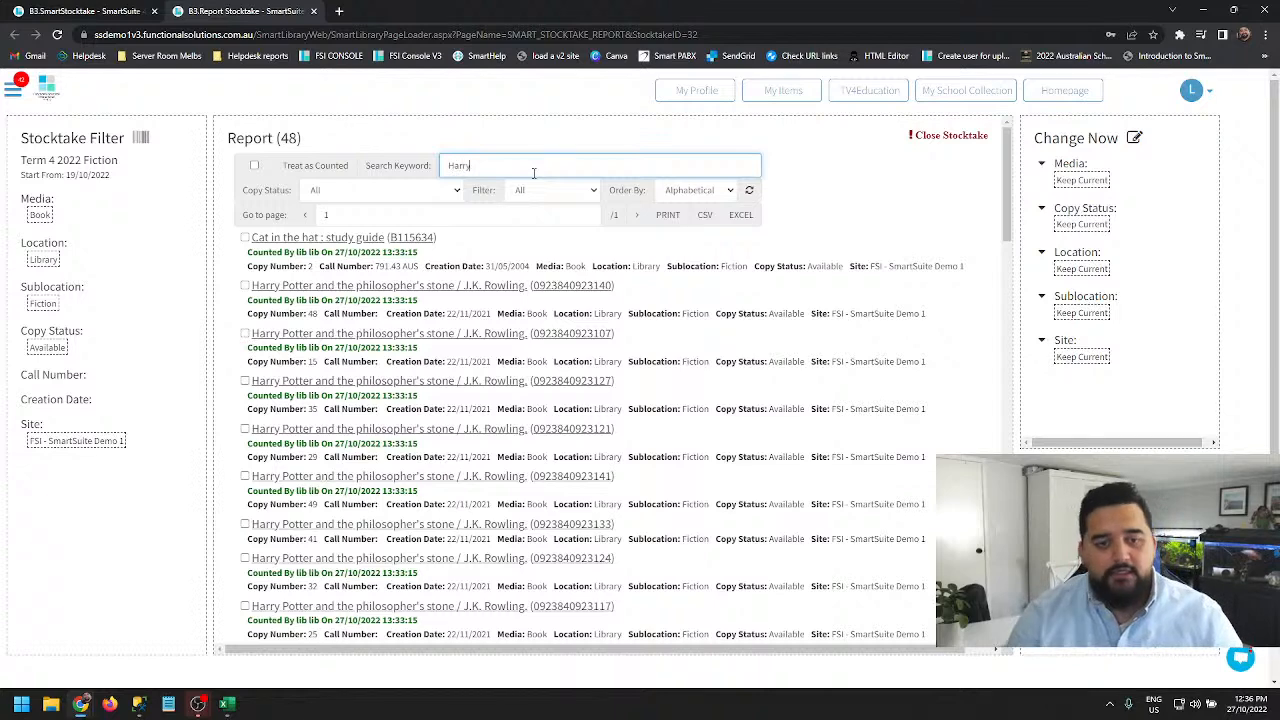
{"action": "left_click", "coordinate": [749, 192]}
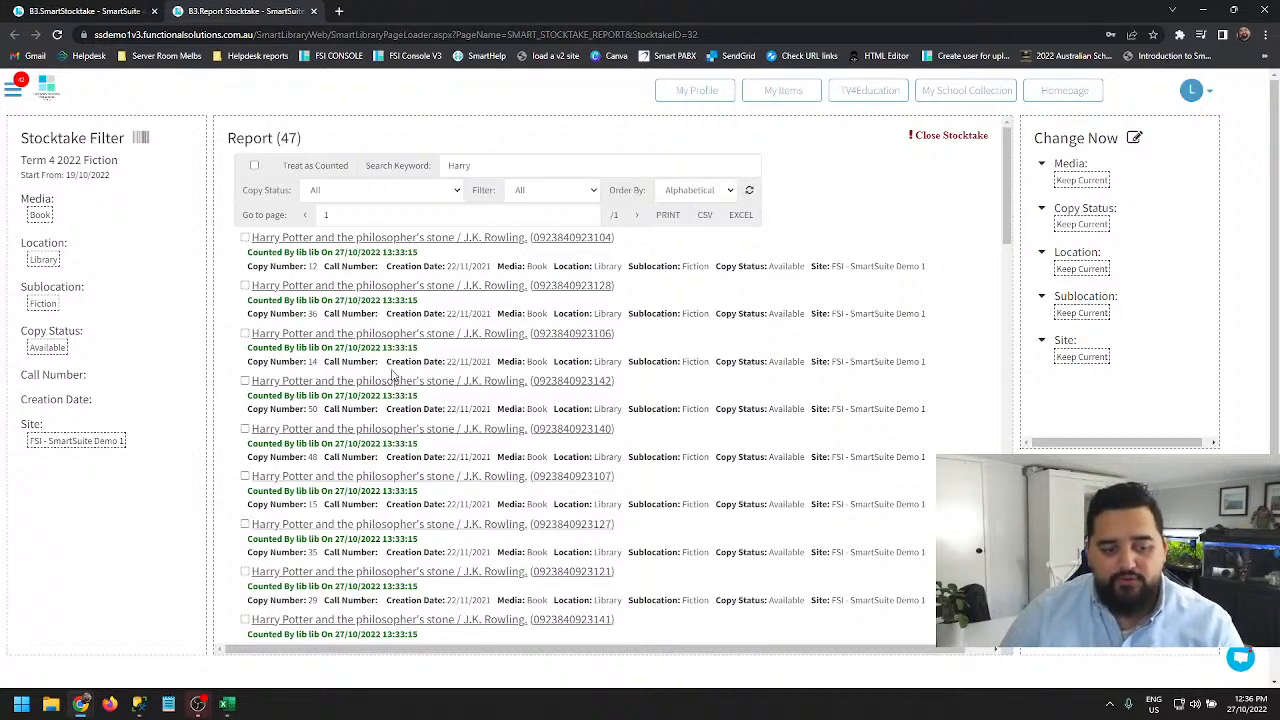
{"action": "scroll", "coordinate": [393, 372], "scroll_direction": "down", "scroll_amount": 5}
{"action": "scroll", "coordinate": [386, 372], "scroll_direction": "up", "scroll_amount": 3}
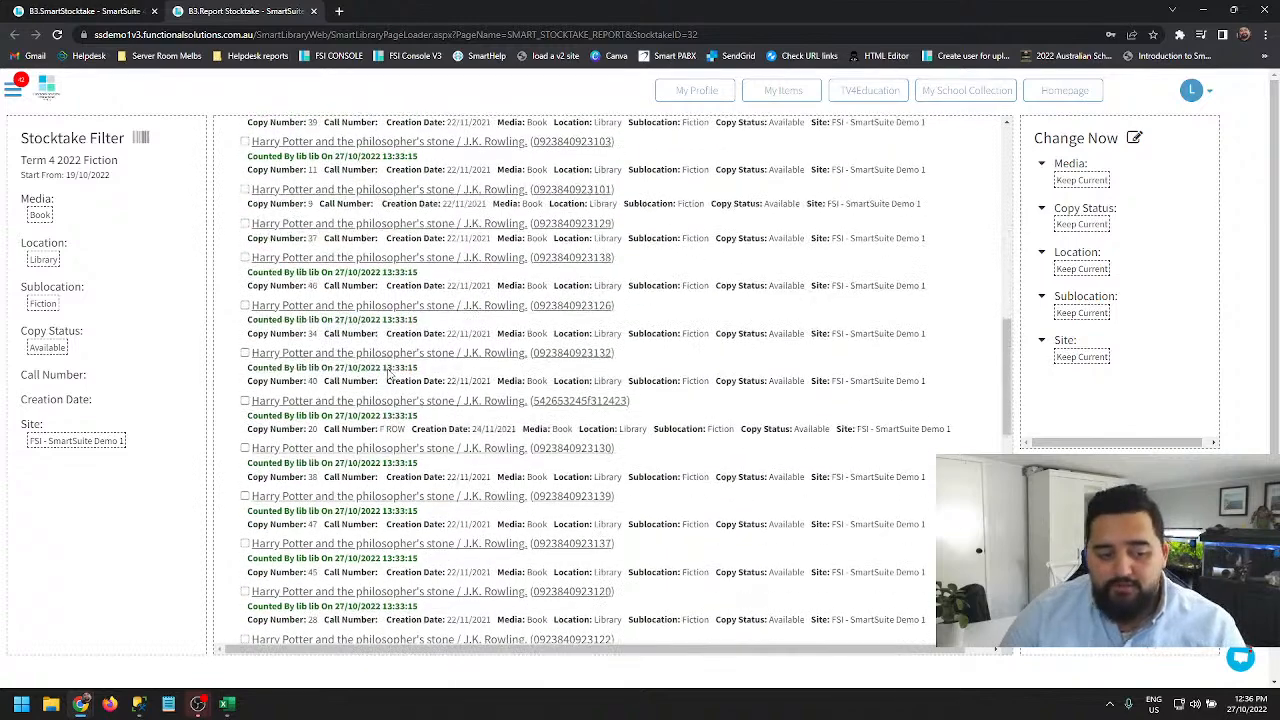
- Clear the search keyword and refresh the report
{"action": "left_click", "coordinate": [478, 161]}
{"action": "key", "text": "BackSpace"}
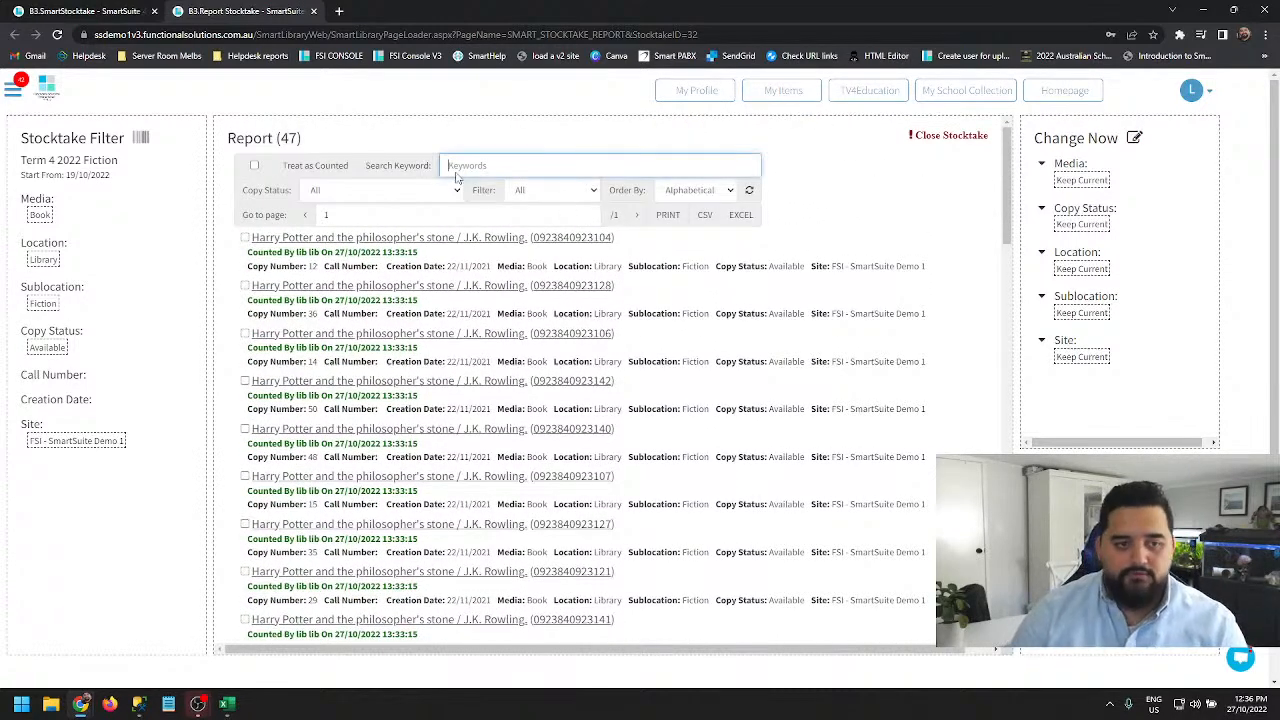
{"action": "left_click", "coordinate": [751, 191]}
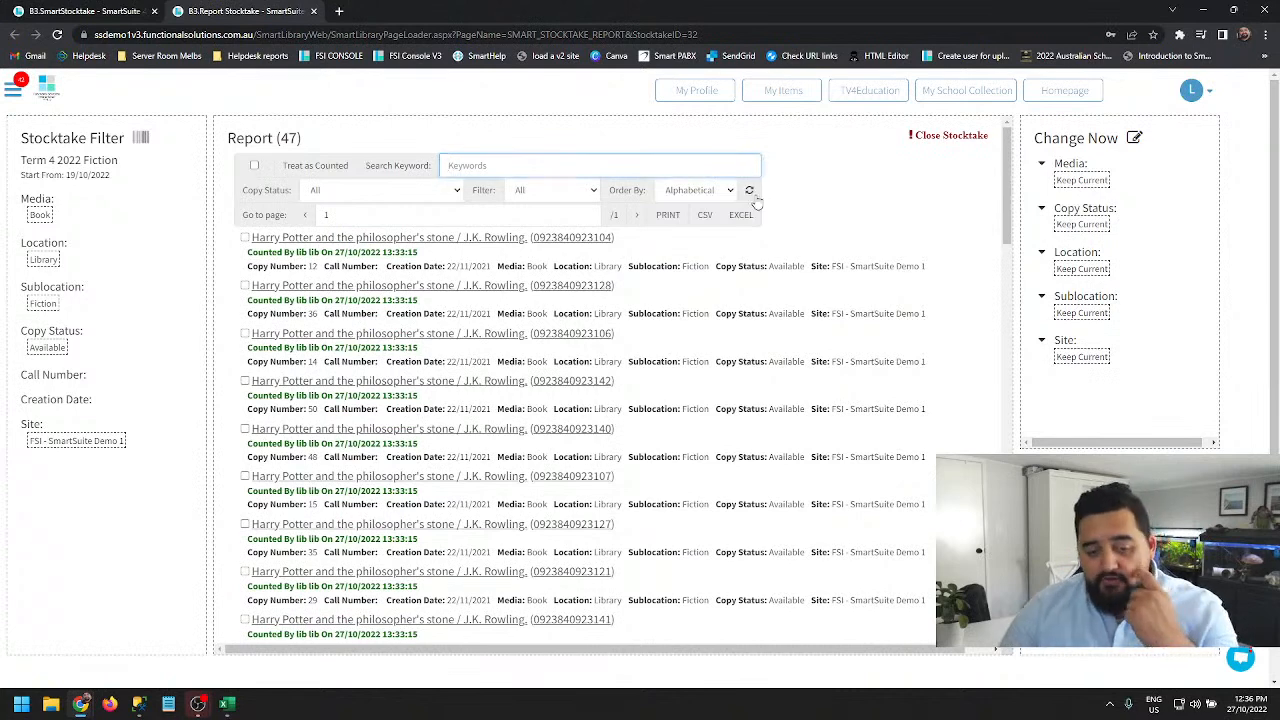
- Examine the available copy status options for the report
{"action": "left_click", "coordinate": [427, 195]}
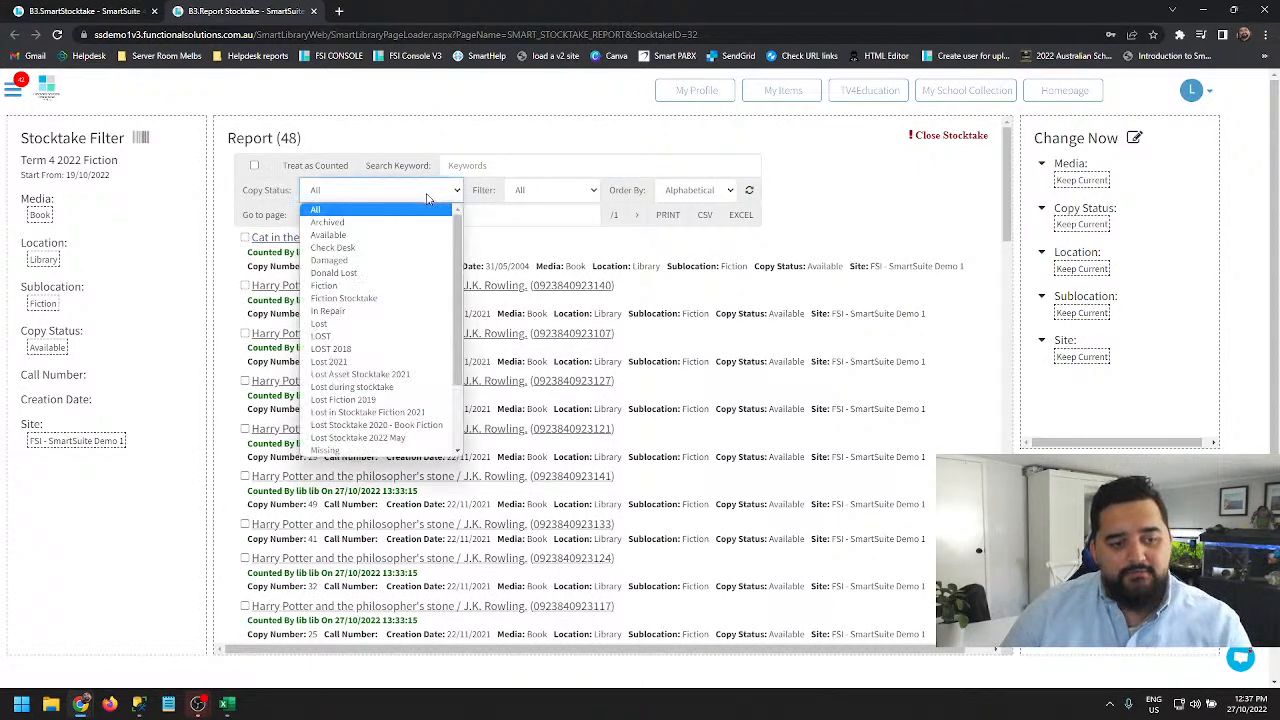
{"action": "left_click", "coordinate": [427, 197]}
{"action": "left_click", "coordinate": [380, 192]}
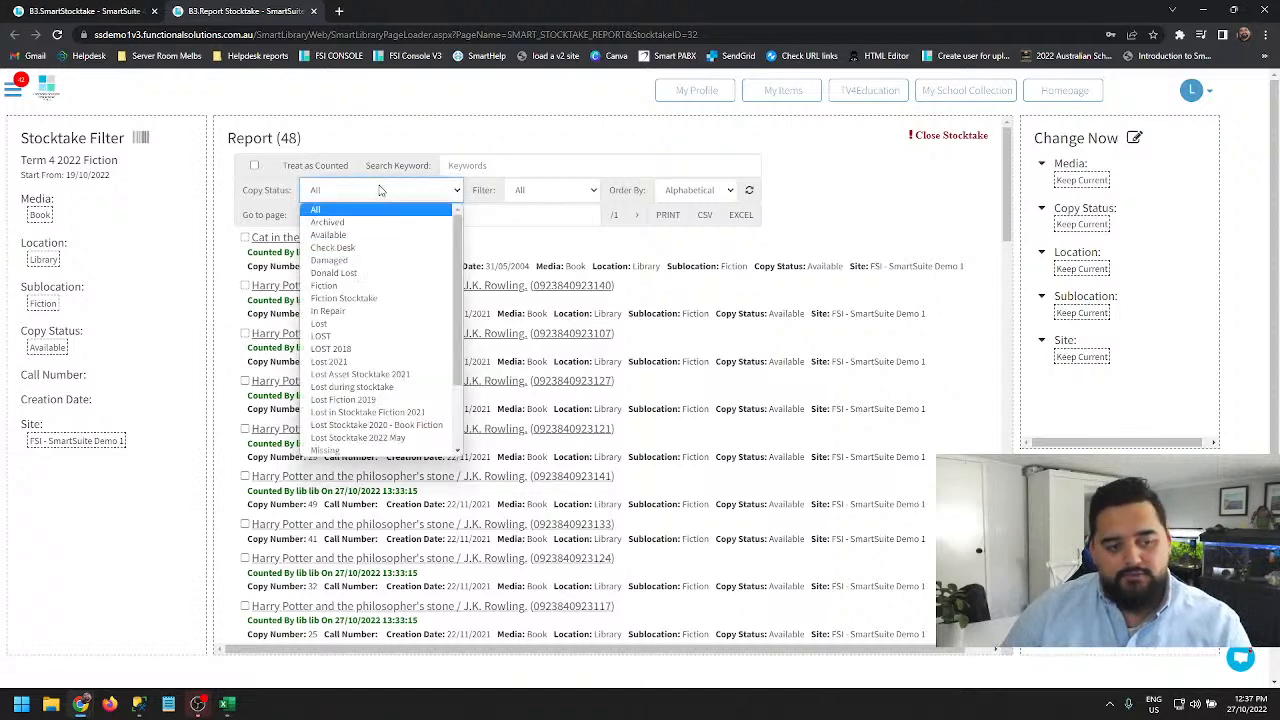
{"action": "scroll", "coordinate": [375, 350], "scroll_direction": "down", "scroll_amount": 2}
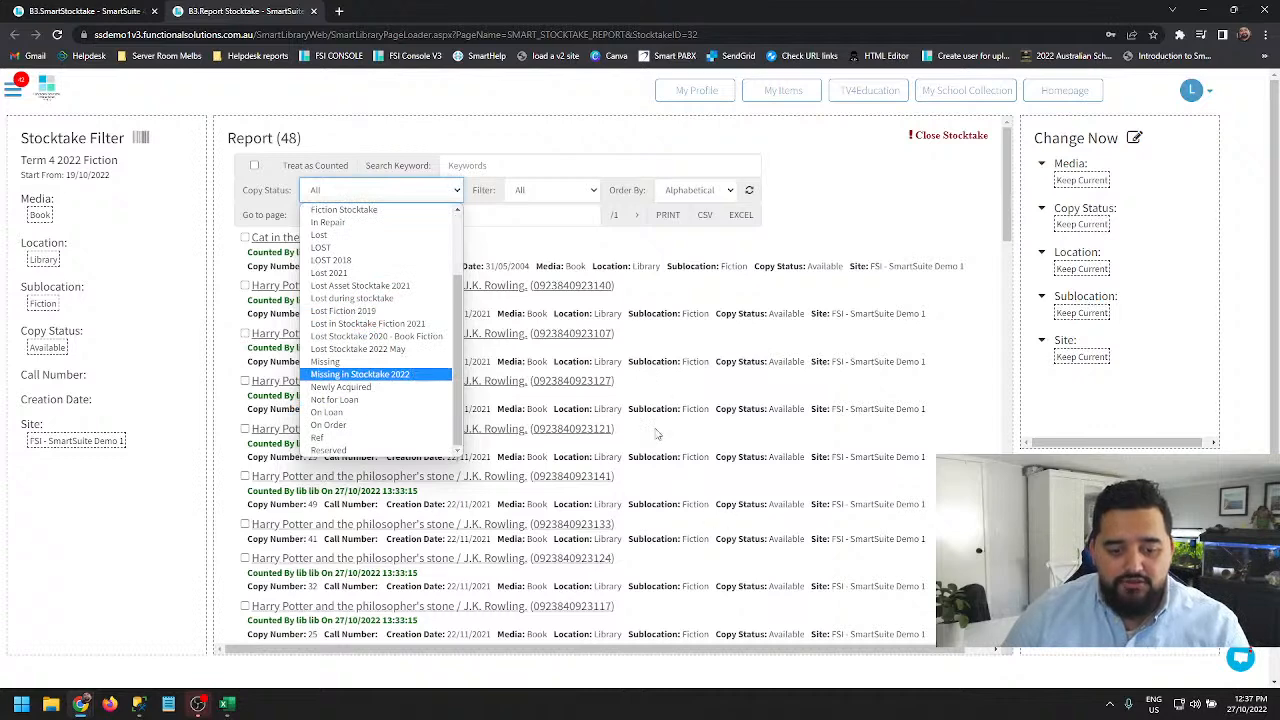
{"action": "left_click", "coordinate": [519, 207]}
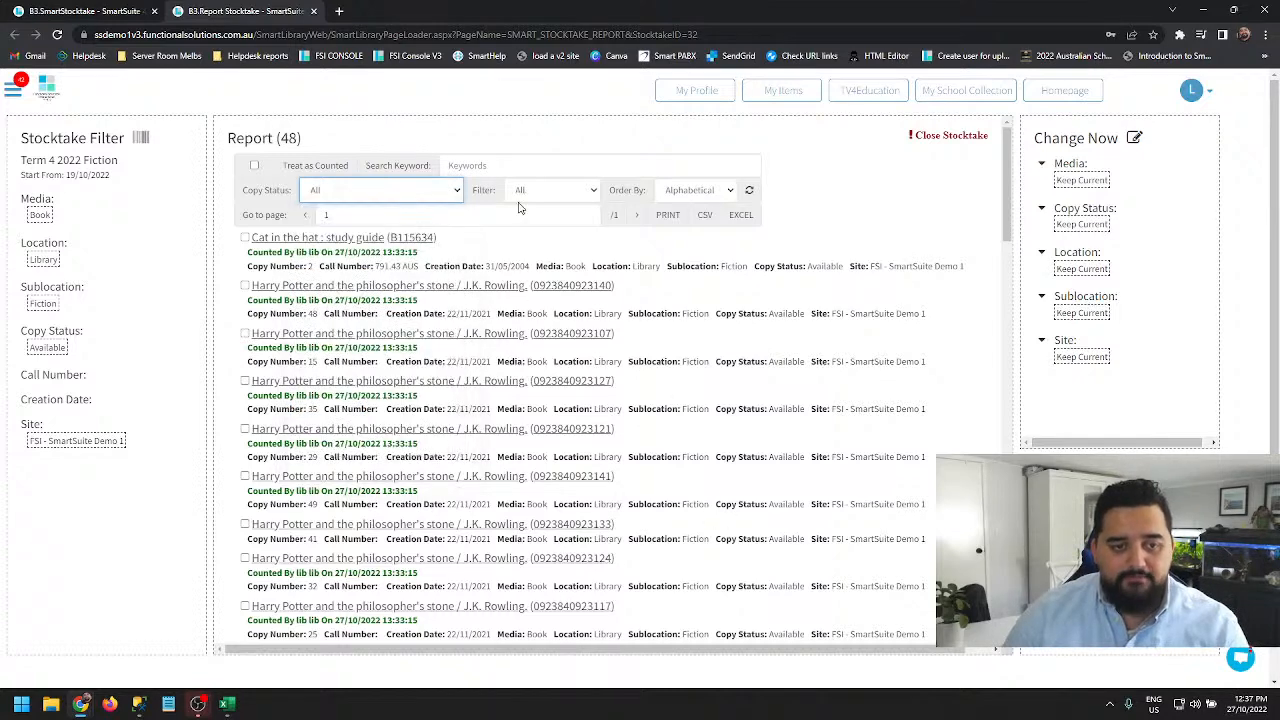
- Filter the report to show only items To be Counted
{"action": "left_click", "coordinate": [545, 196]}
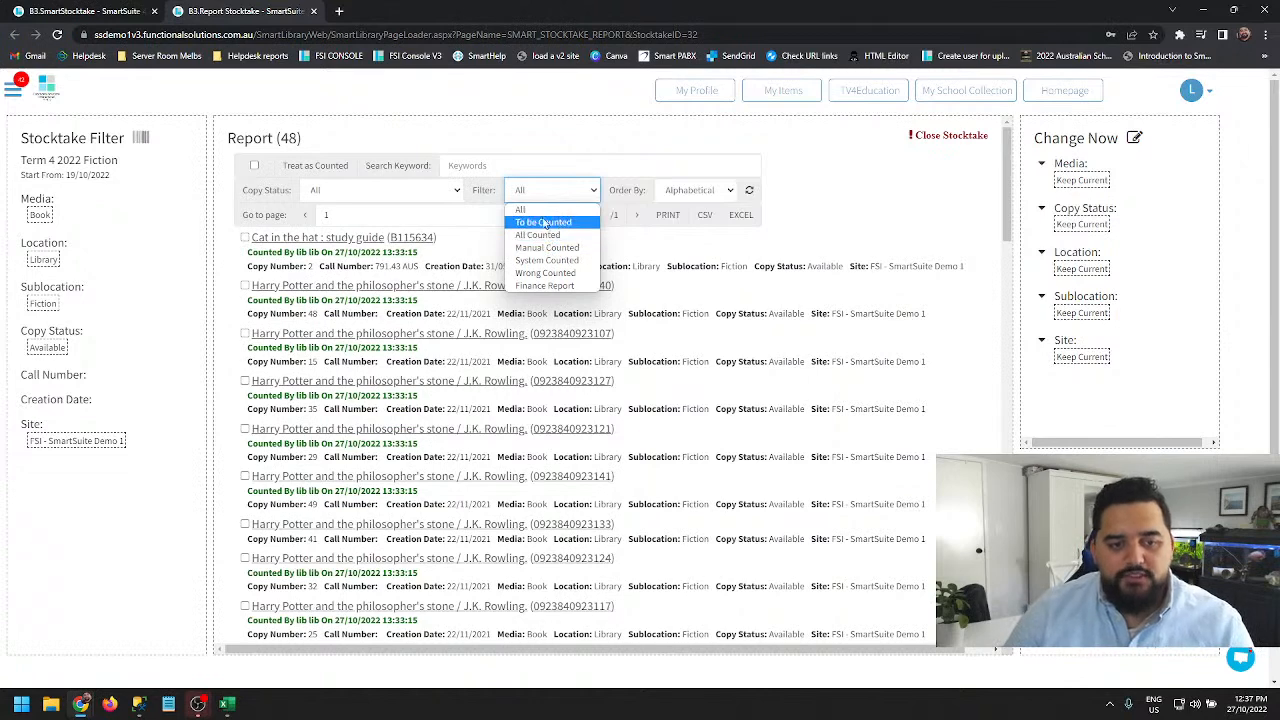
{"action": "left_click", "coordinate": [539, 212]}
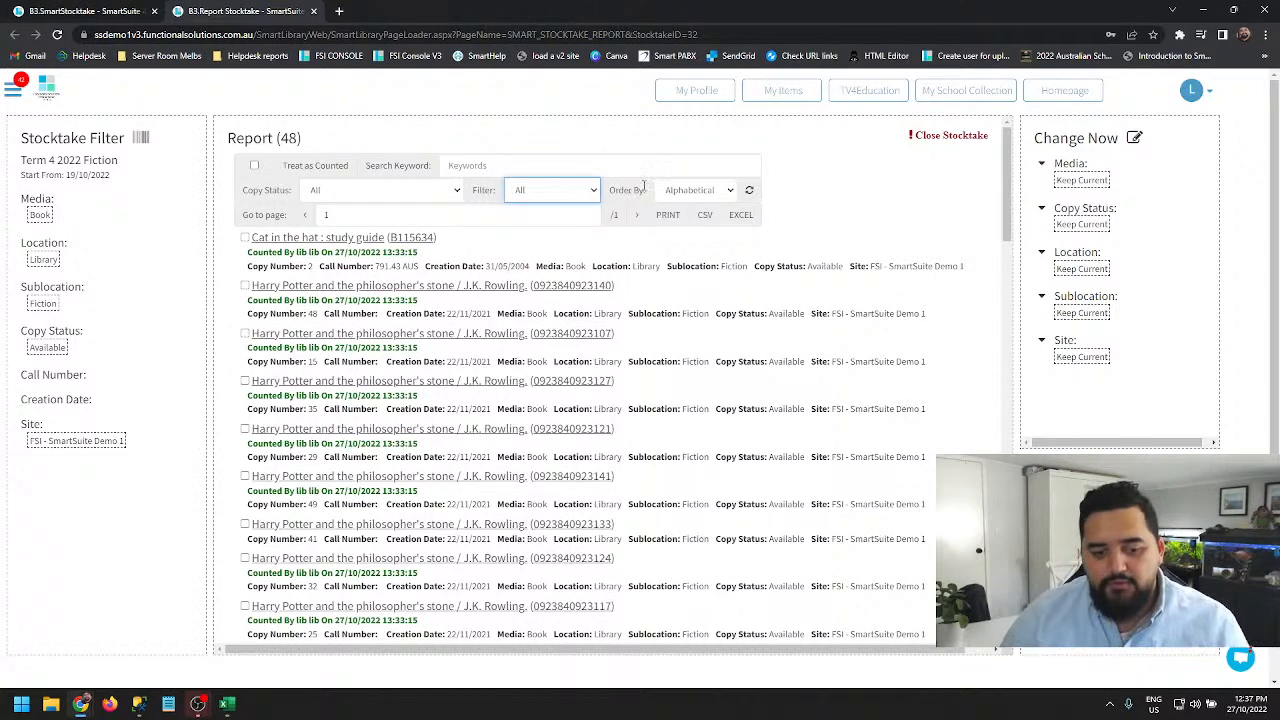
{"action": "left_click", "coordinate": [593, 195]}
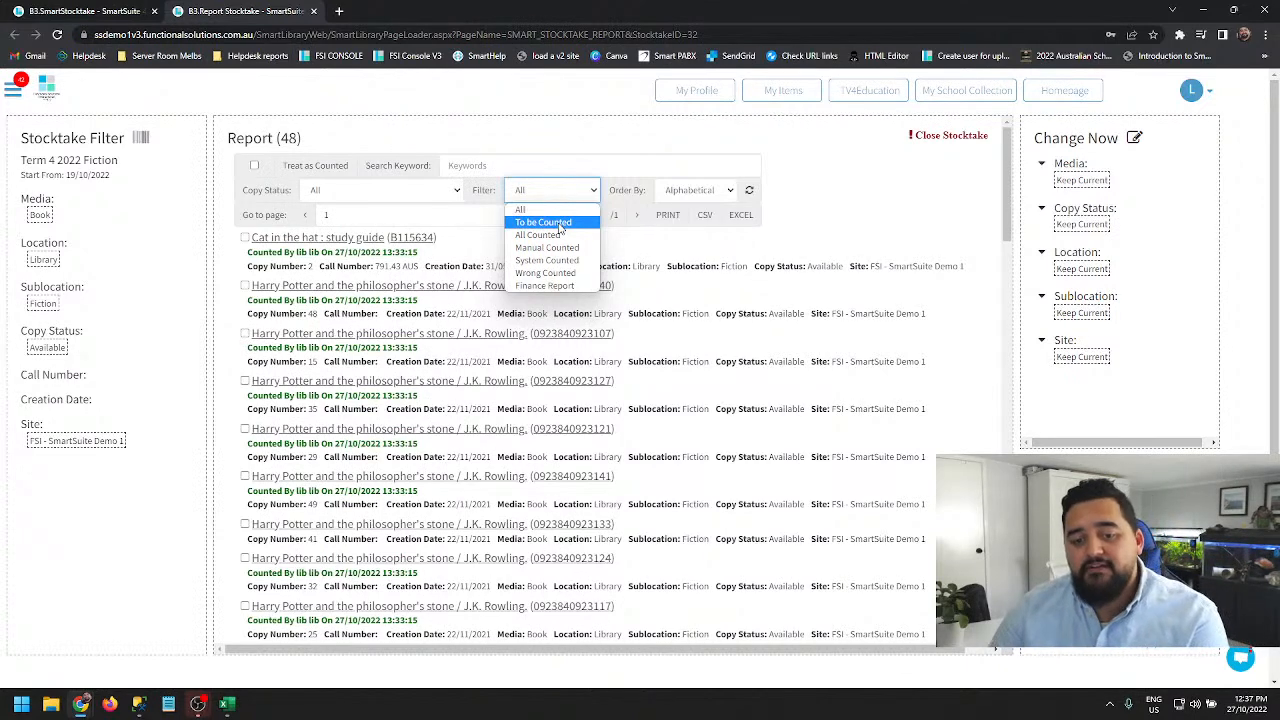
{"action": "left_click", "coordinate": [559, 223]}
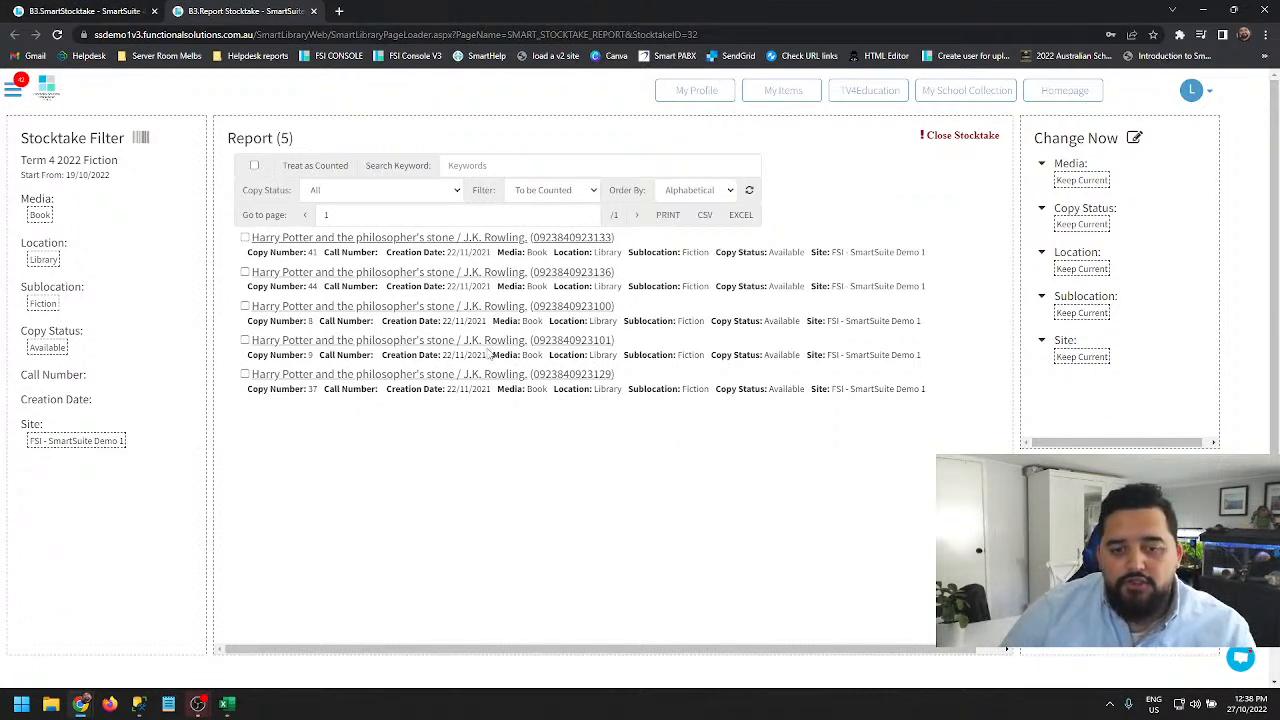
- Change the report filter to All Counted and refresh the list
{"action": "left_click", "coordinate": [555, 197]}
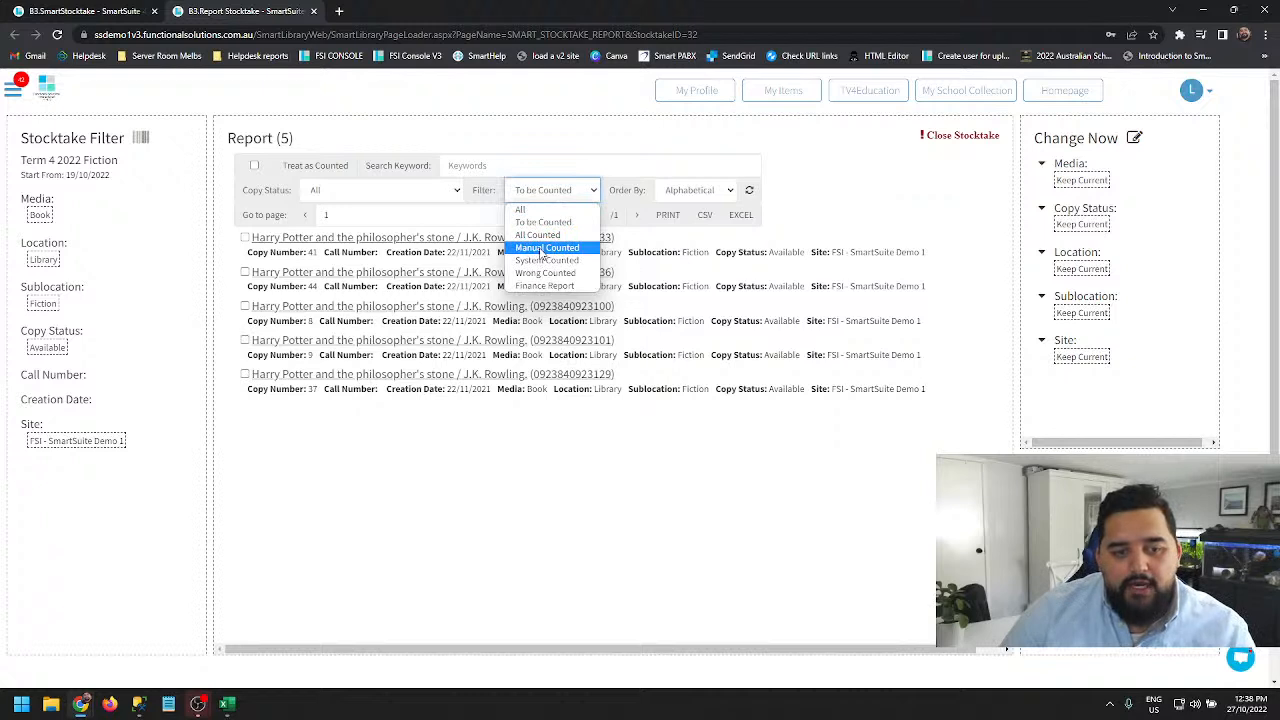
{"action": "left_click", "coordinate": [541, 236]}
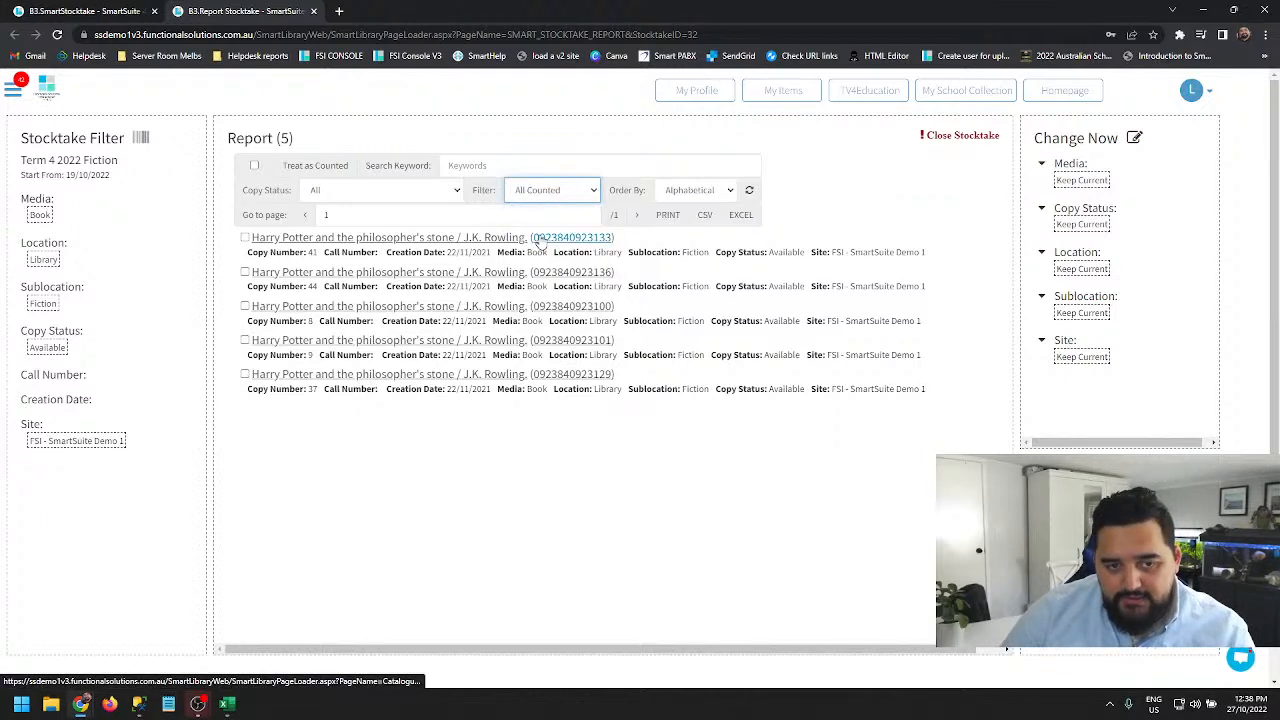
{"action": "left_click", "coordinate": [751, 195]}
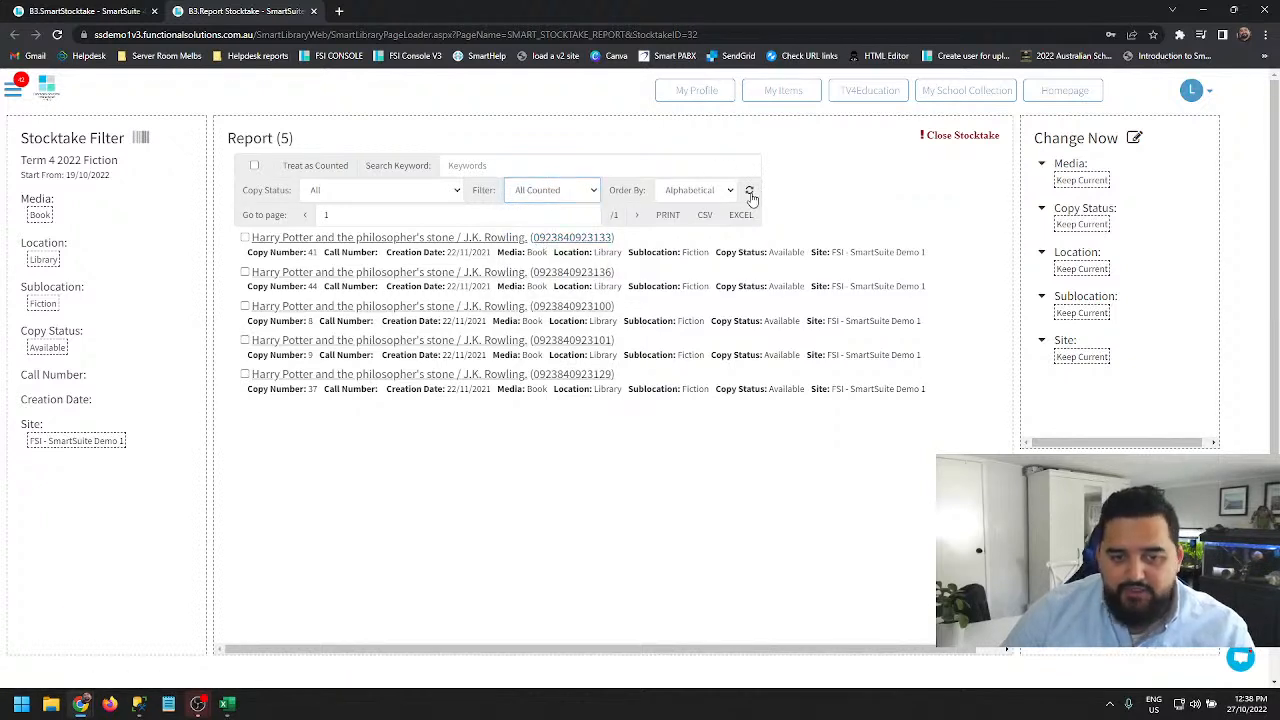
{"action": "left_click", "coordinate": [750, 192]}
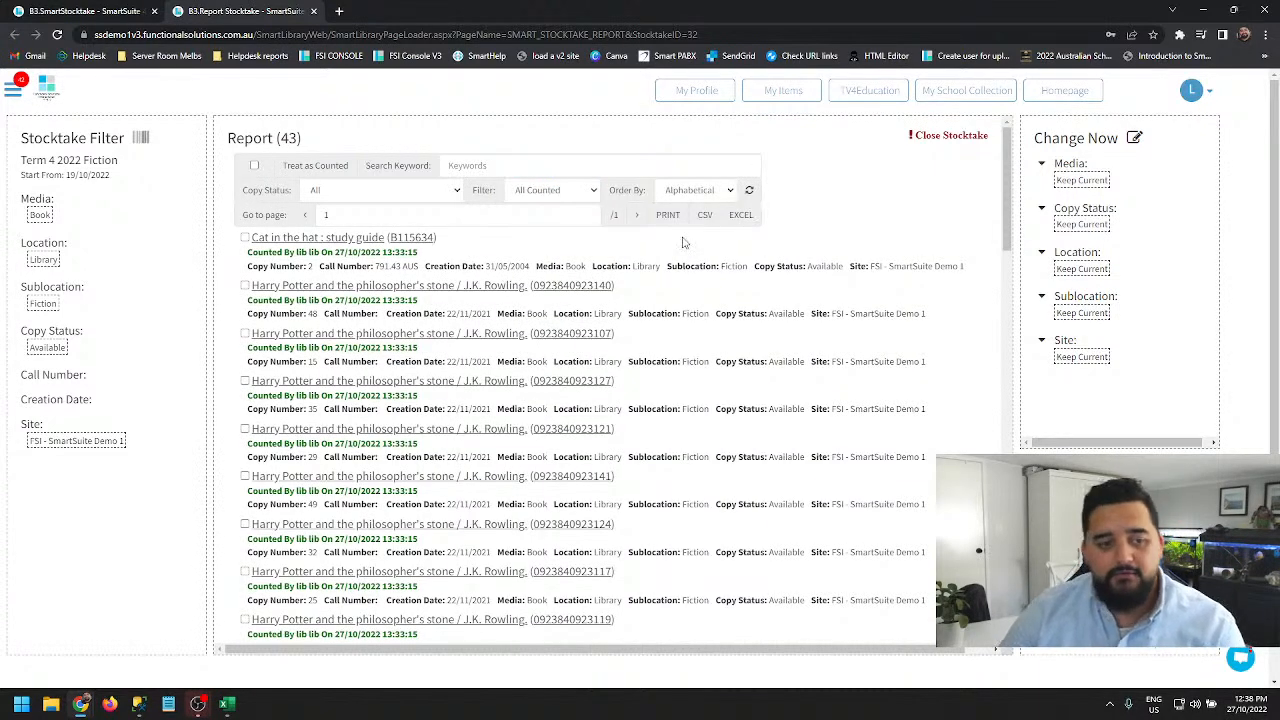
- Change the report filter to Manual Counted and refresh the list
{"action": "left_click", "coordinate": [573, 195]}
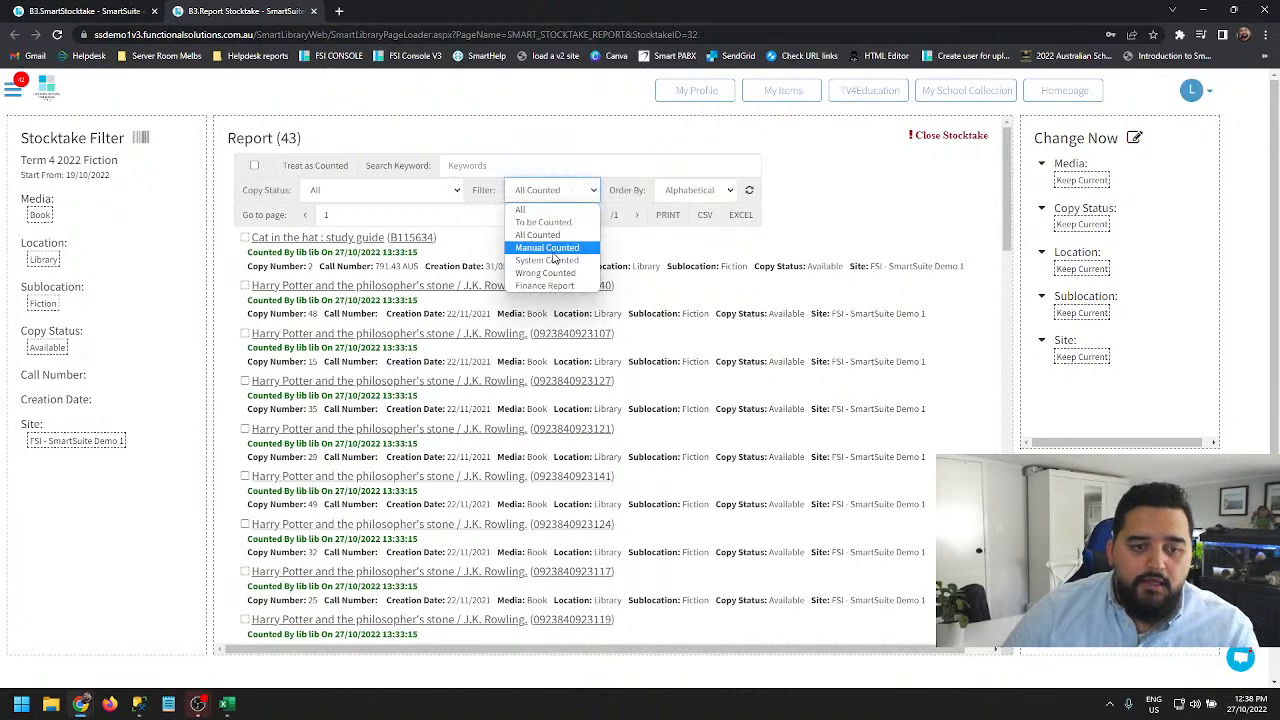
{"action": "left_click", "coordinate": [558, 249]}
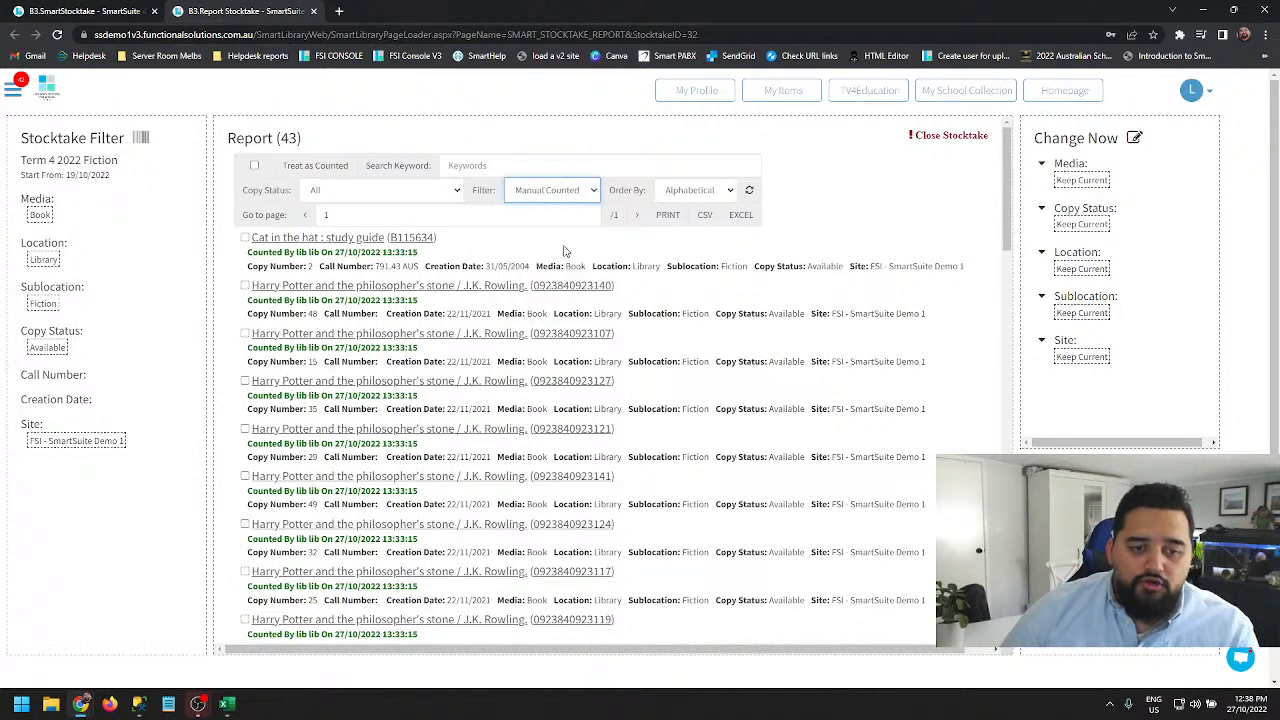
{"action": "left_click", "coordinate": [749, 195]}
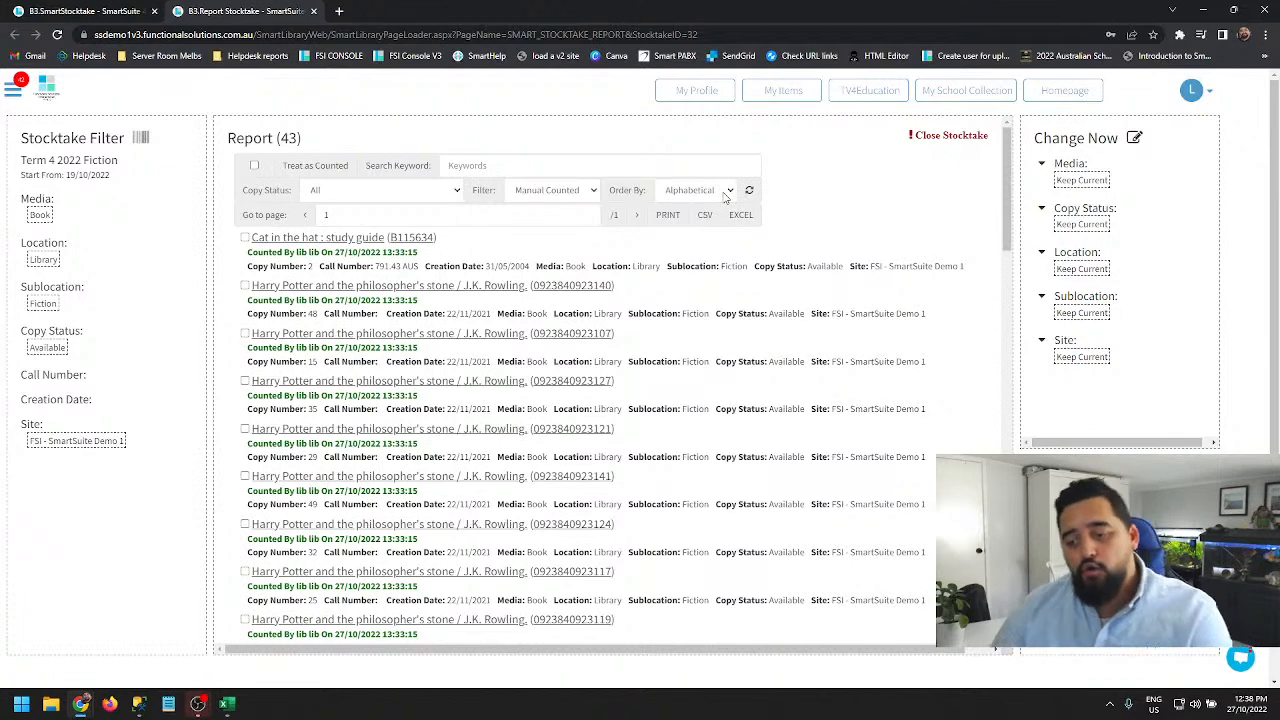
- Change the report filter to System Counted and refresh the list
{"action": "left_click", "coordinate": [733, 191]}
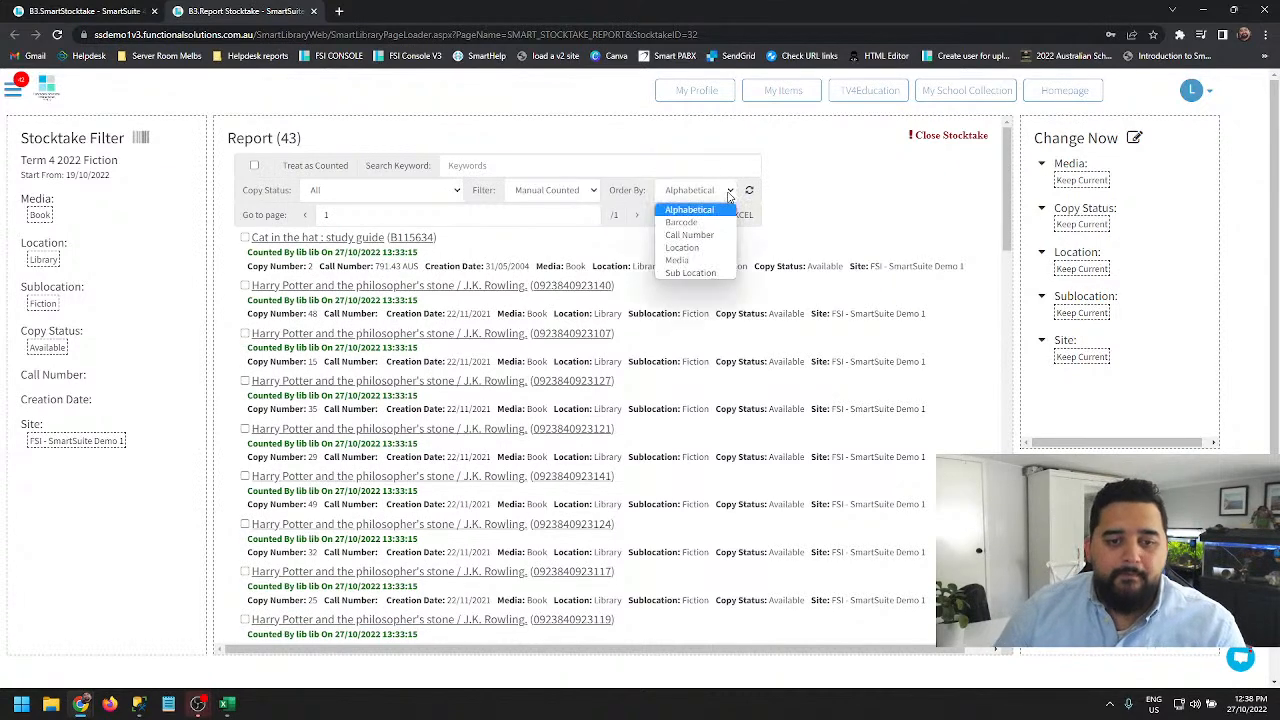
{"action": "left_click", "coordinate": [537, 190]}
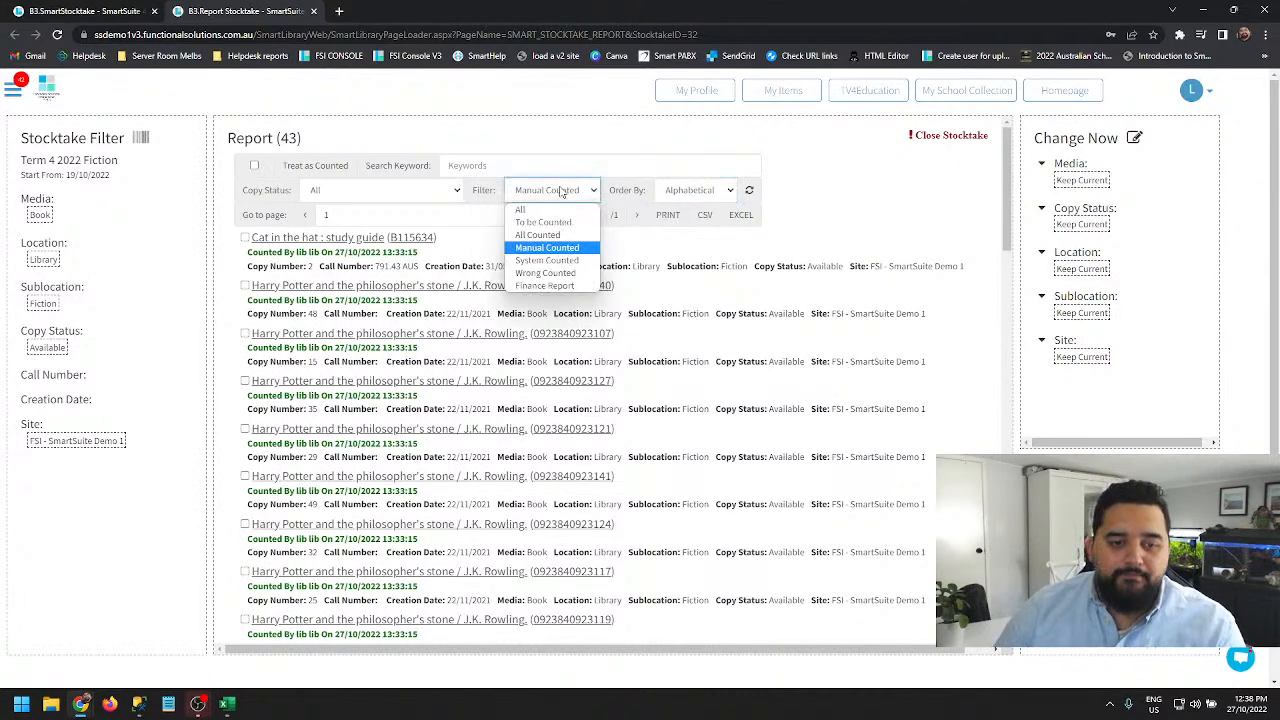
{"action": "left_click", "coordinate": [540, 262]}
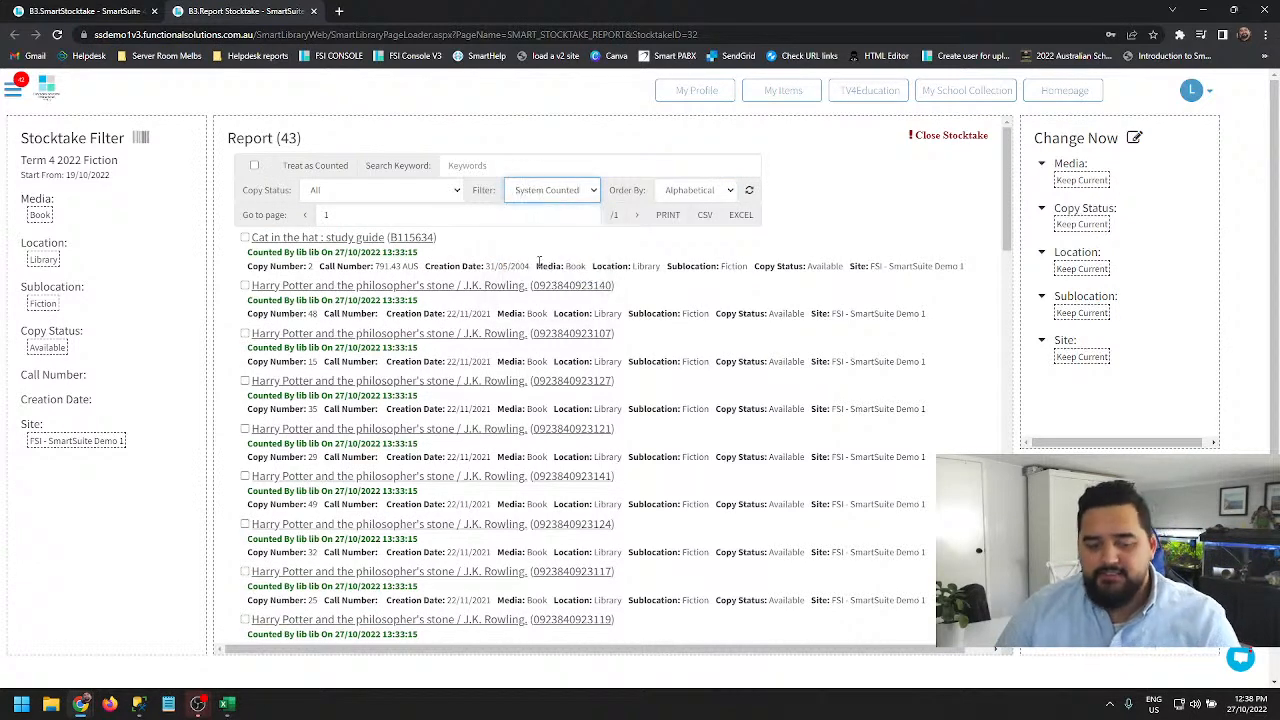
{"action": "left_click", "coordinate": [748, 192]}
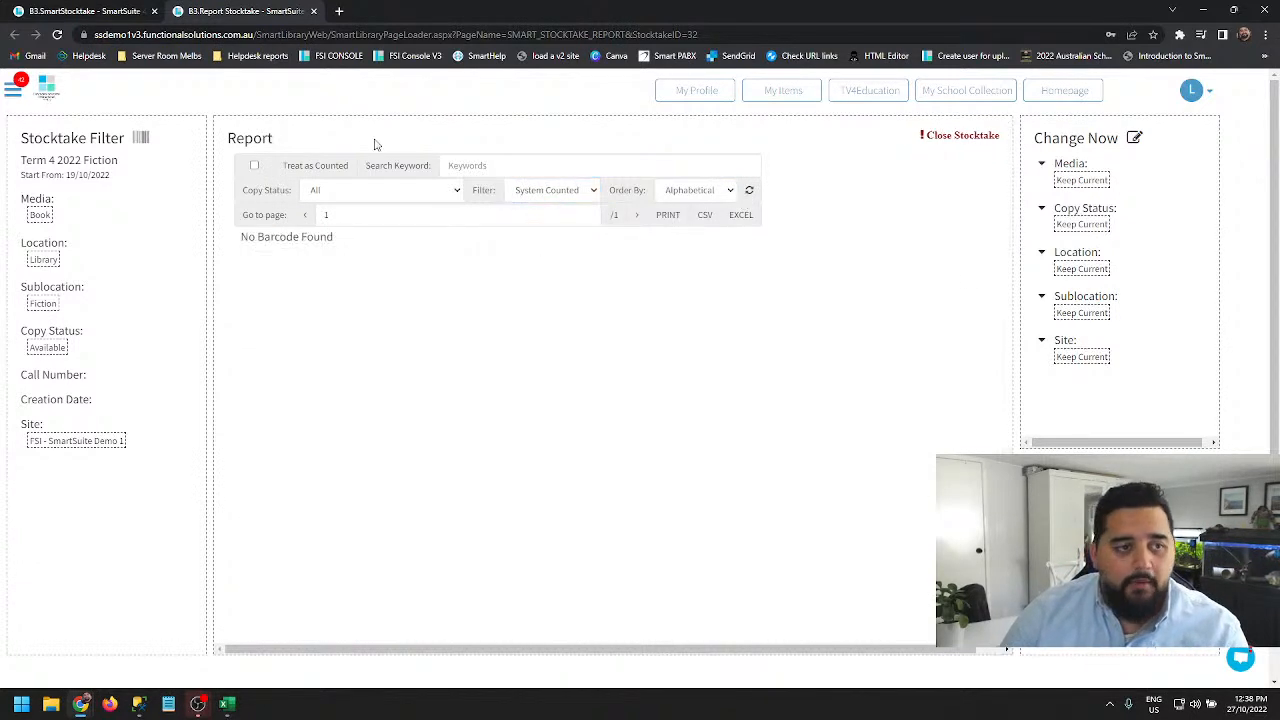
{"action": "left_click", "coordinate": [590, 193]}
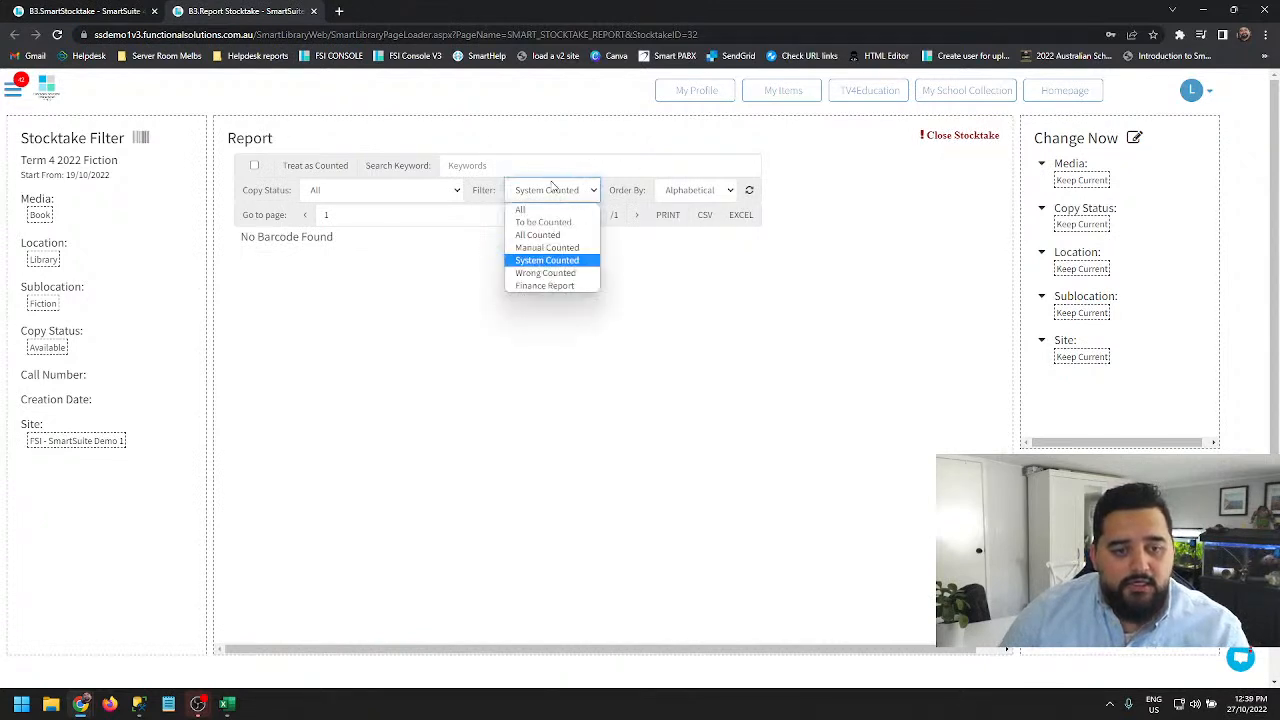
{"action": "left_click", "coordinate": [543, 222]}
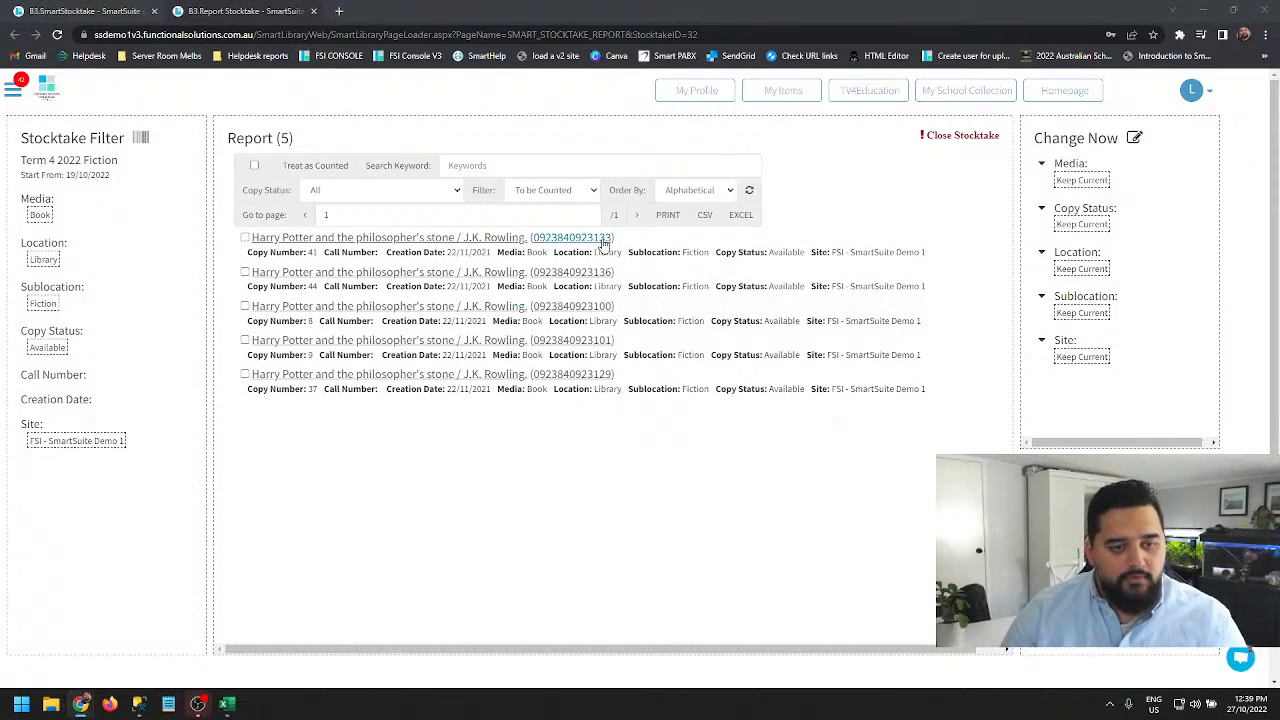
{"action": "left_click_drag", "start_coordinate": [603, 243], "coordinate": [533, 246]}
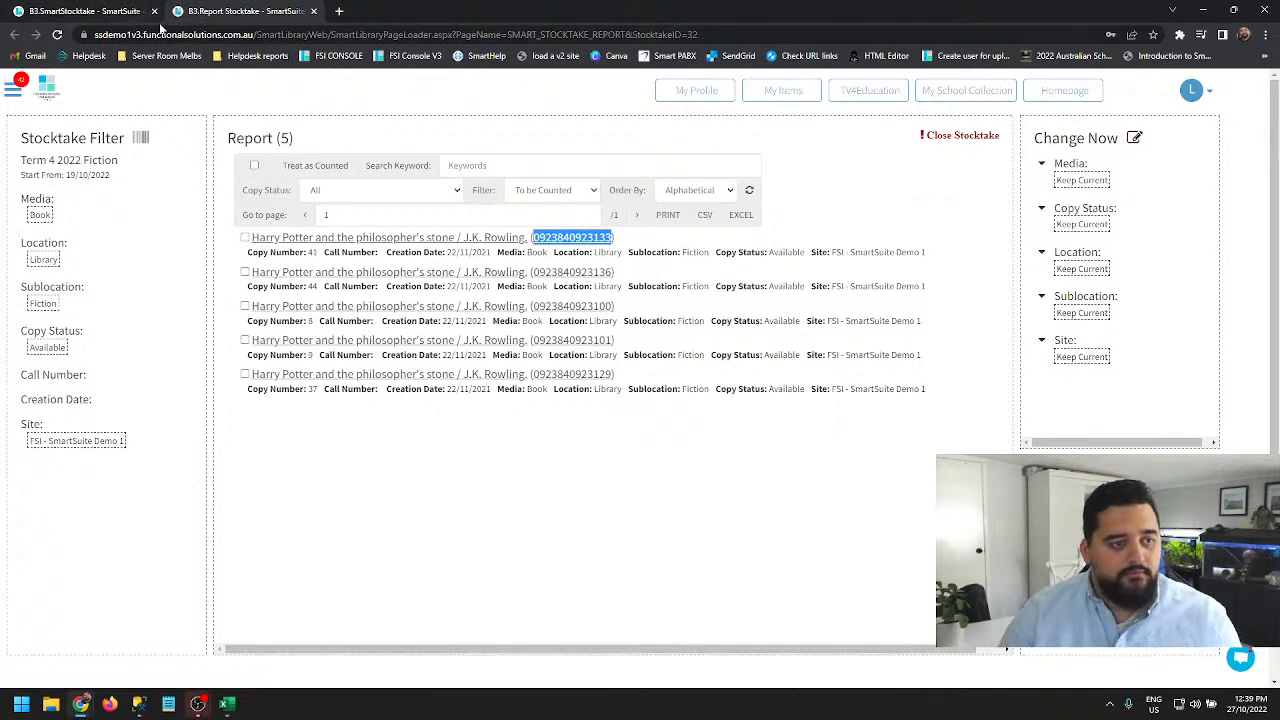
- Open the Circulation page in a new browser tab and switch to it
{"action": "left_click", "coordinate": [13, 89]}
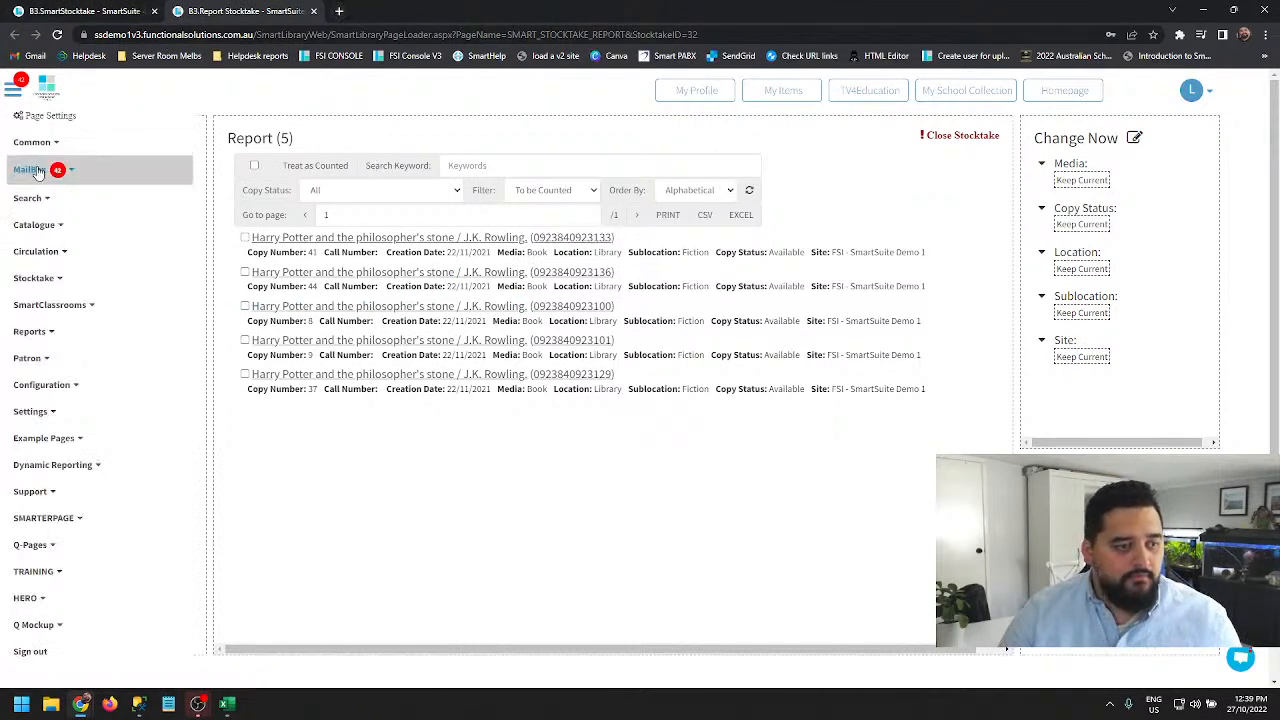
{"action": "left_click", "coordinate": [55, 259]}
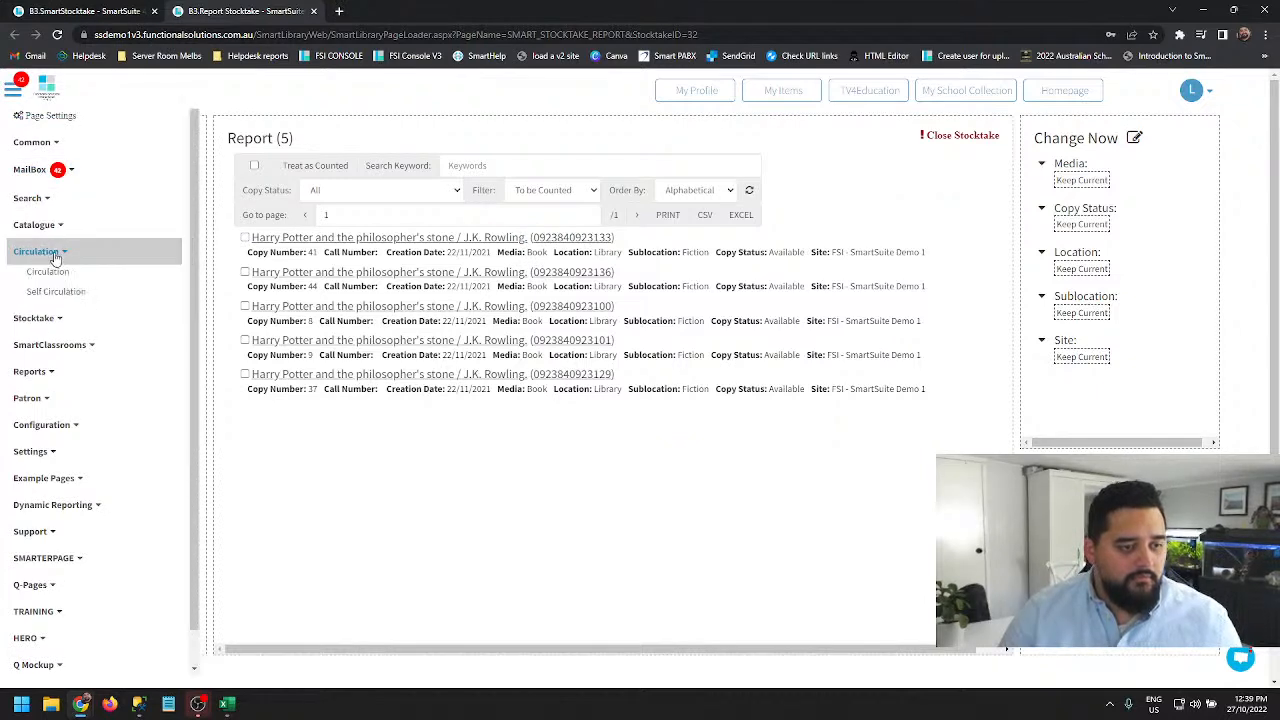
{"action": "middle_click", "coordinate": [48, 271]}
{"action": "left_click", "coordinate": [404, 10]}
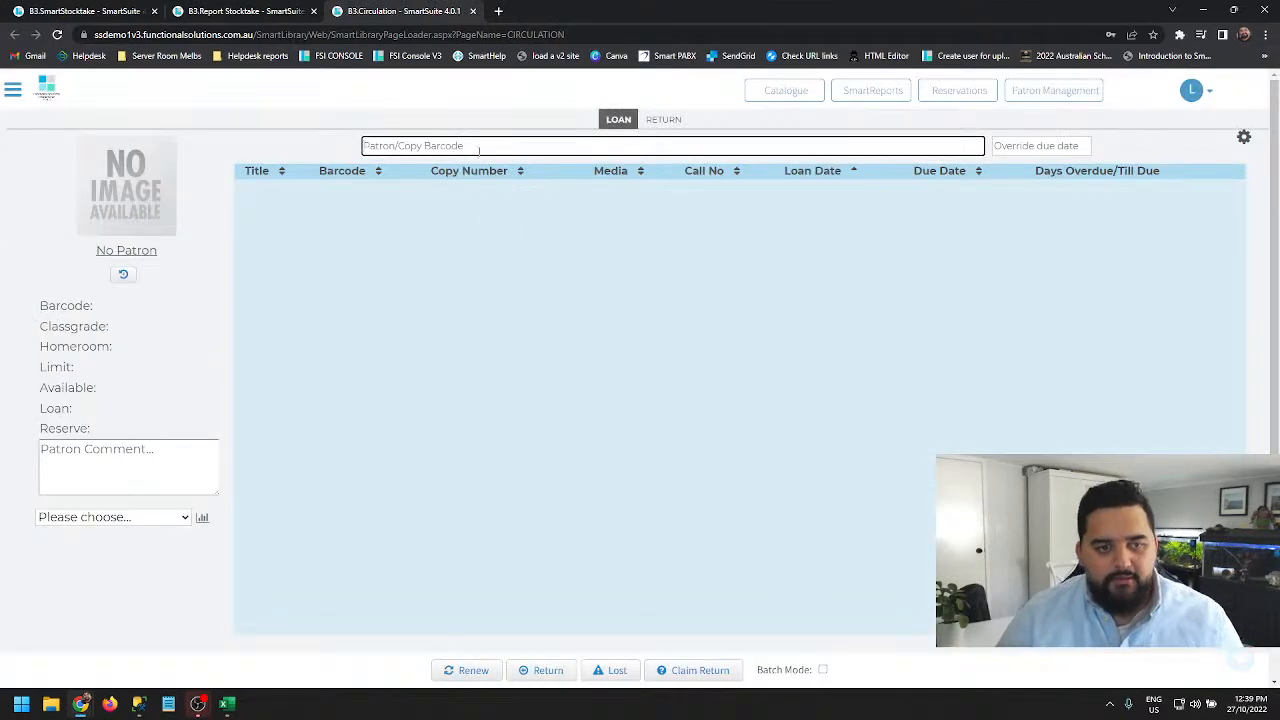
- Load the borrower by entering the patron's barcode in Loan mode
{"action": "type", "text": "lib"}
{"action": "key", "text": "Return"}
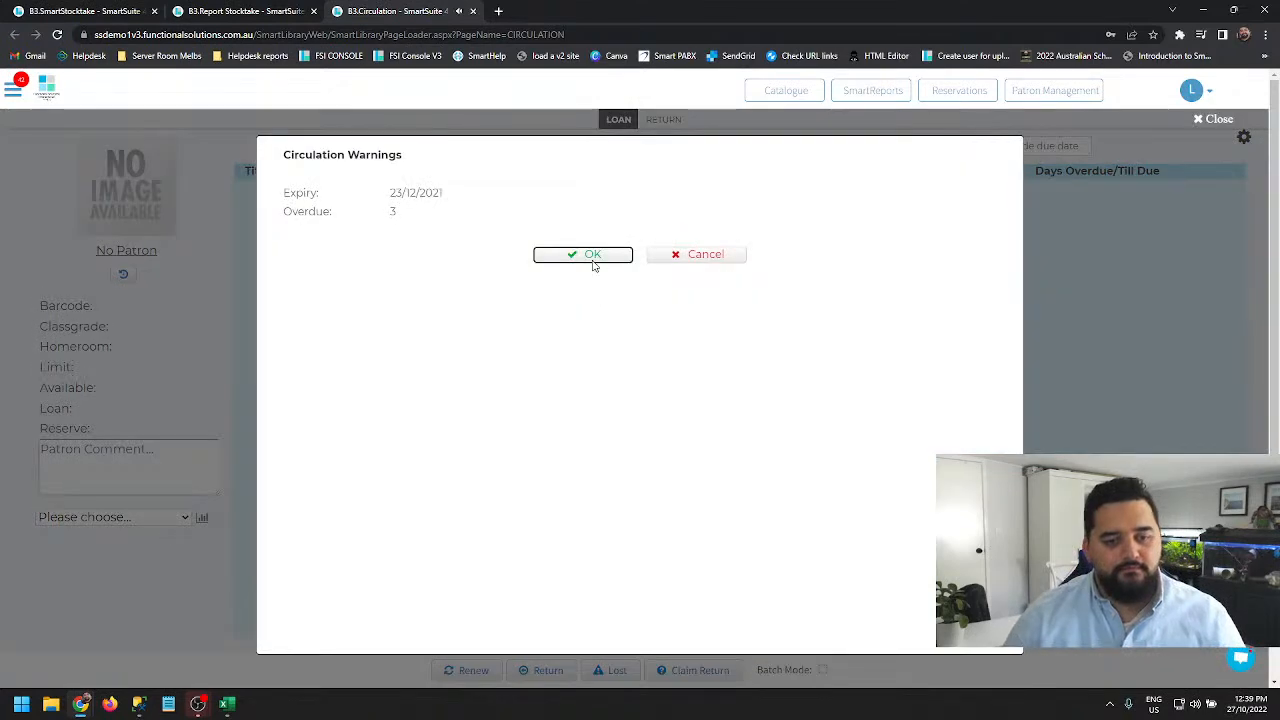
{"action": "left_click", "coordinate": [593, 256]}
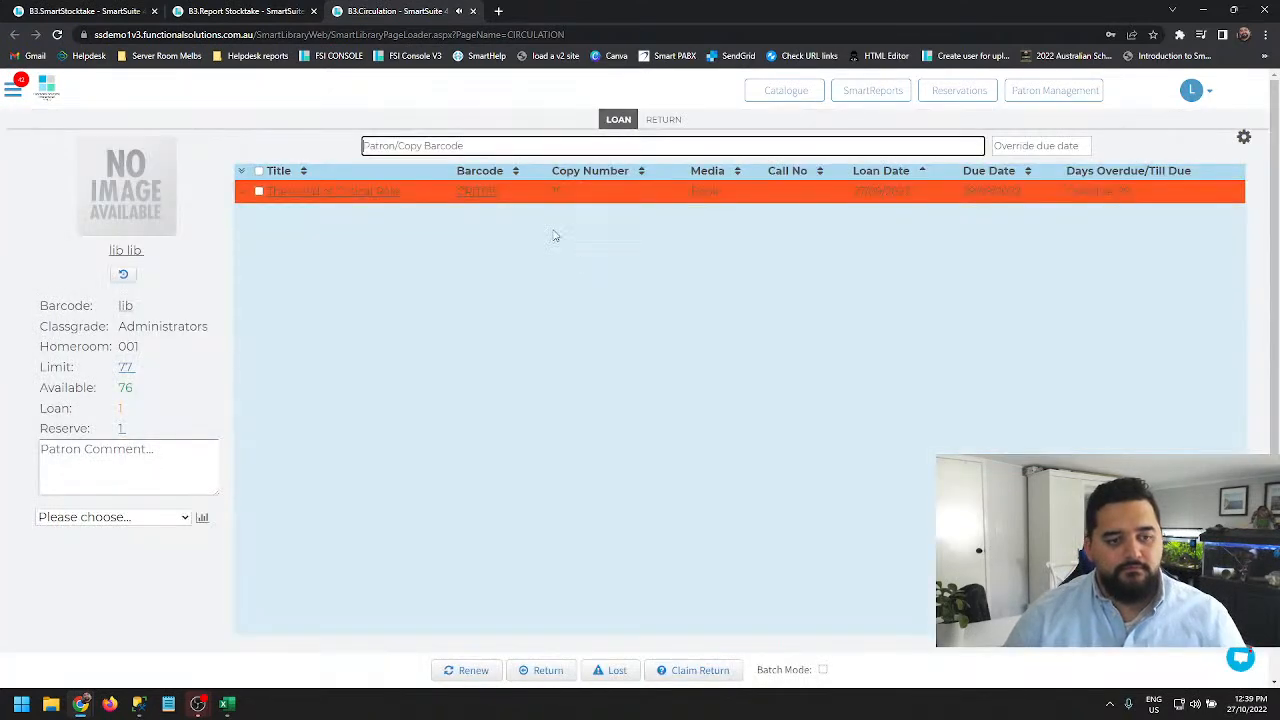
{"action": "left_click", "coordinate": [670, 120]}
{"action": "left_click", "coordinate": [620, 119]}
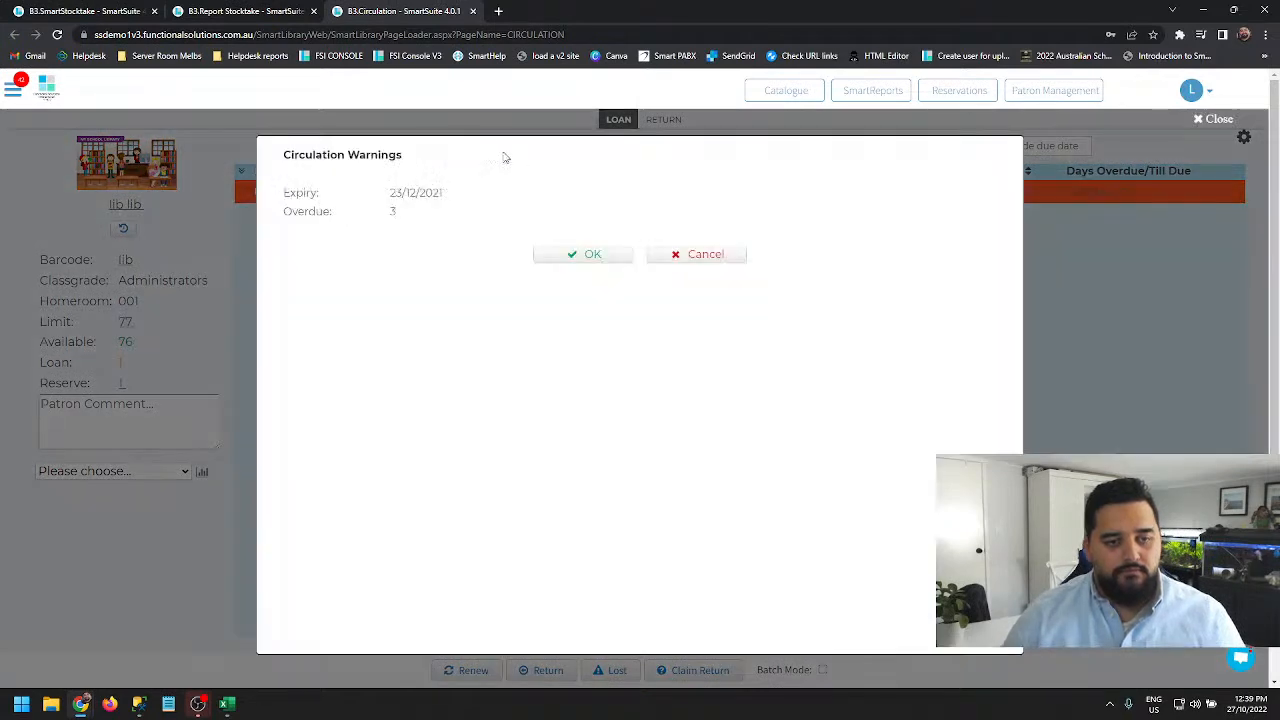
{"action": "left_click", "coordinate": [582, 256]}
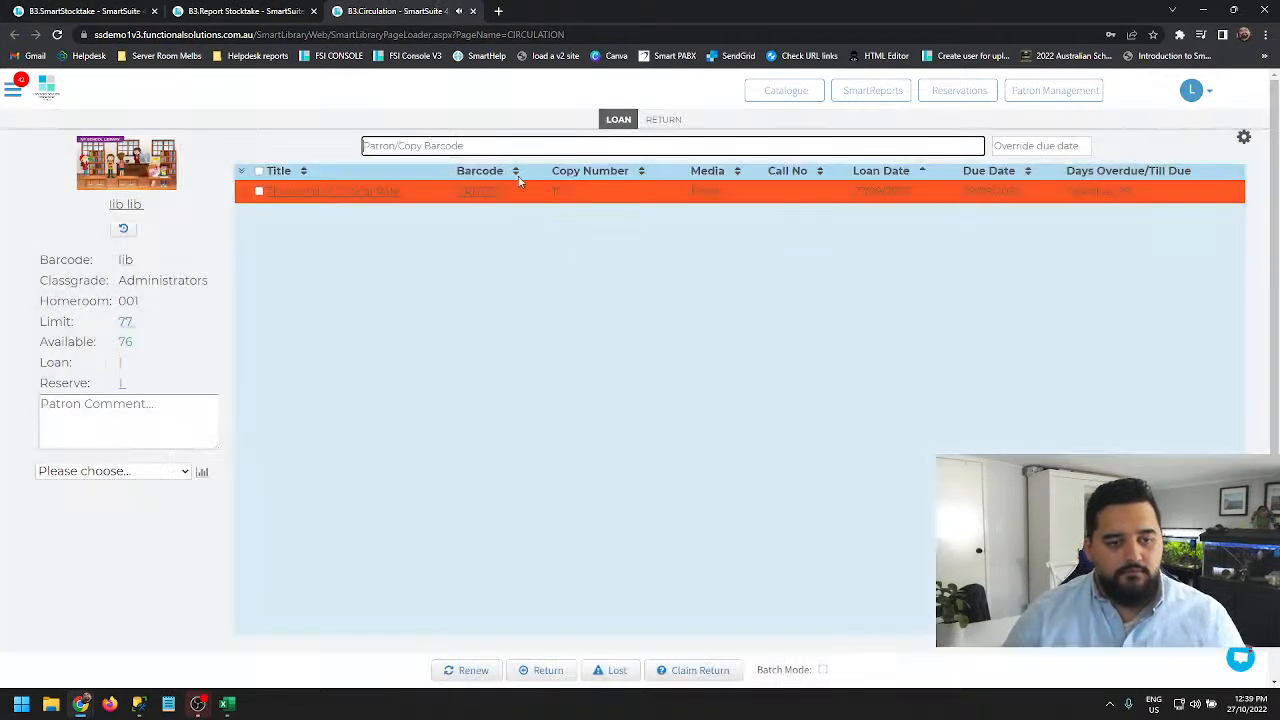
{"action": "key", "text": "Return"}
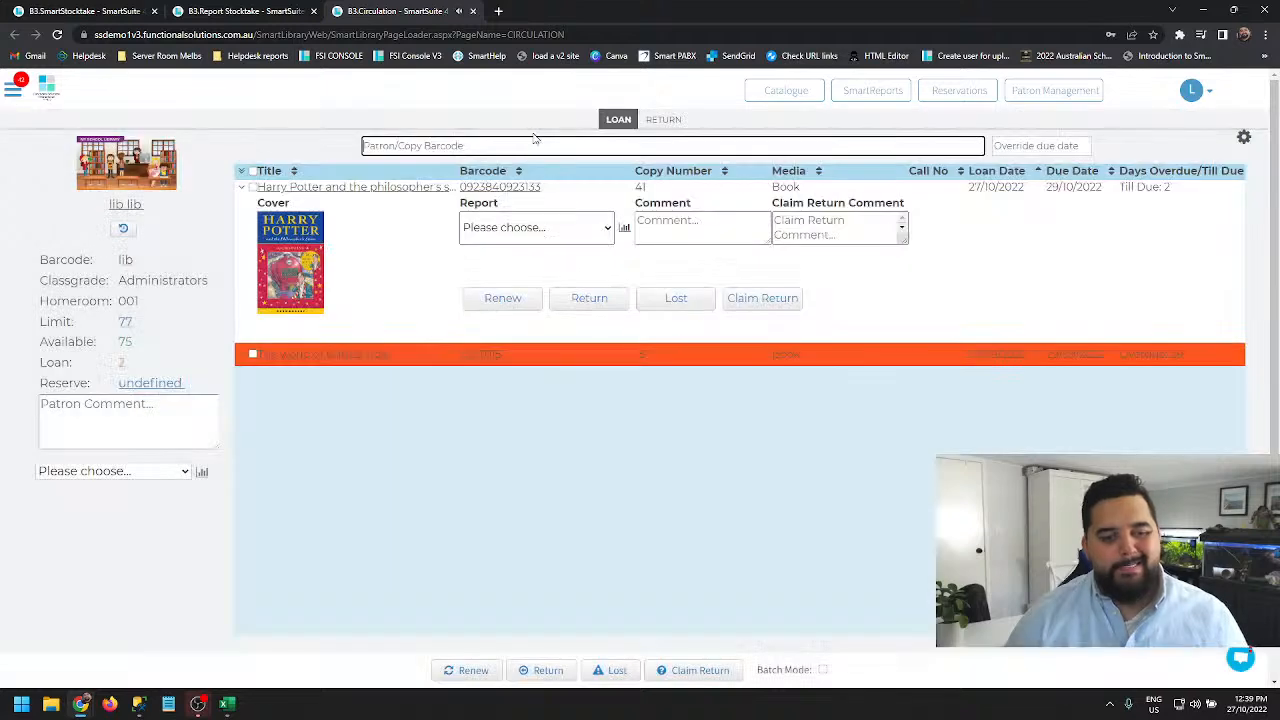
{"action": "left_click", "coordinate": [663, 119]}
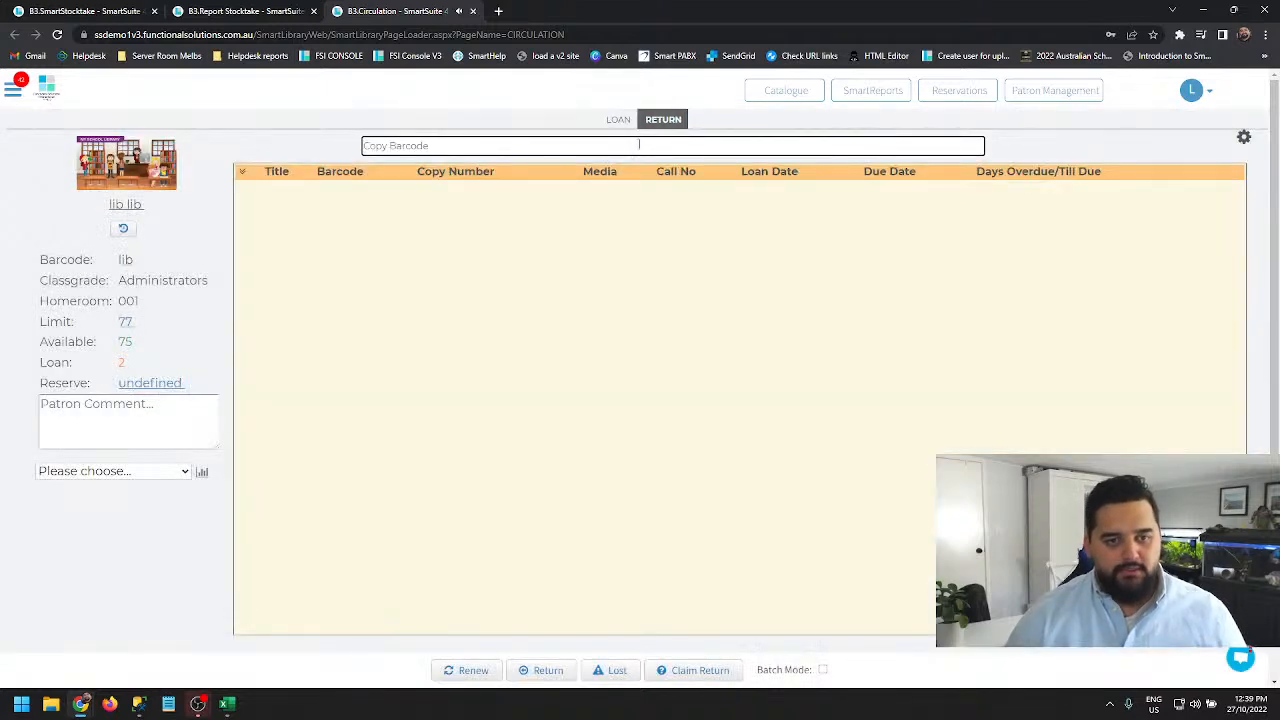
{"action": "type", "text": "0923840923133"}
{"action": "key", "text": "Return"}
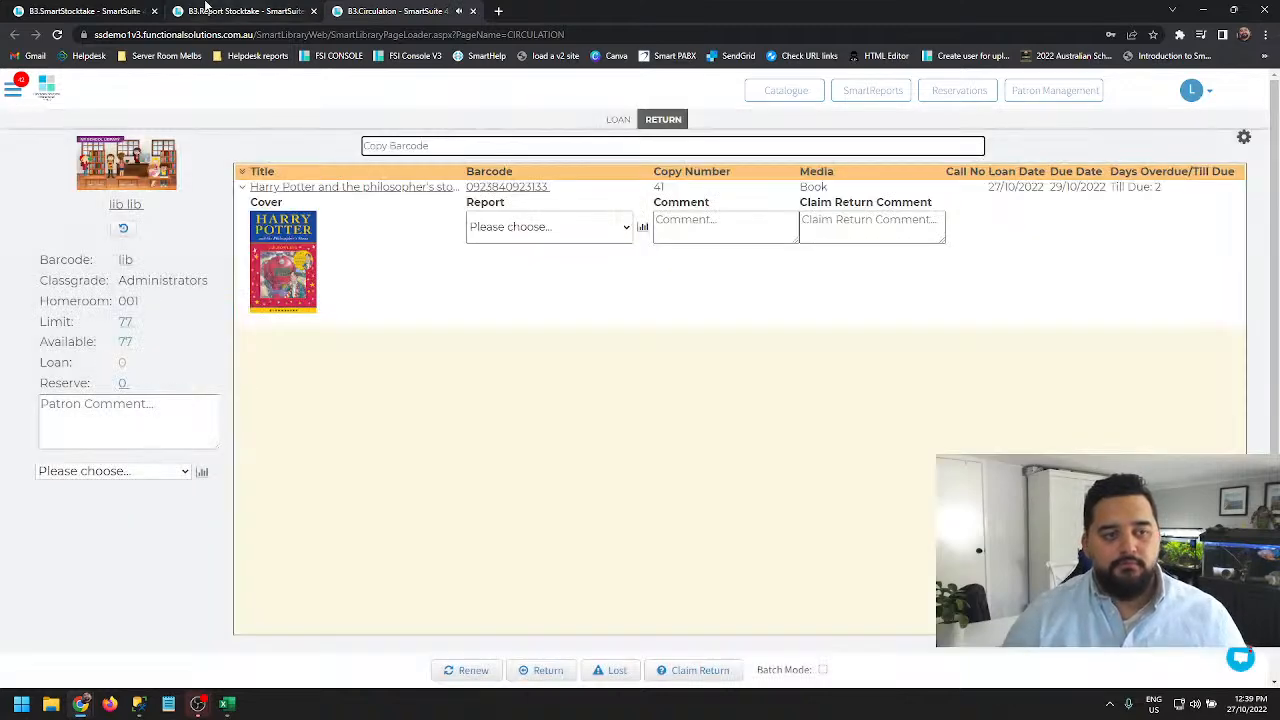
- Go back to the stocktake's statistics, reload them, and open the System Count report
{"action": "key", "text": "ctrl+shift+Tab"}
{"action": "key", "text": "ctrl+shift+Tab"}
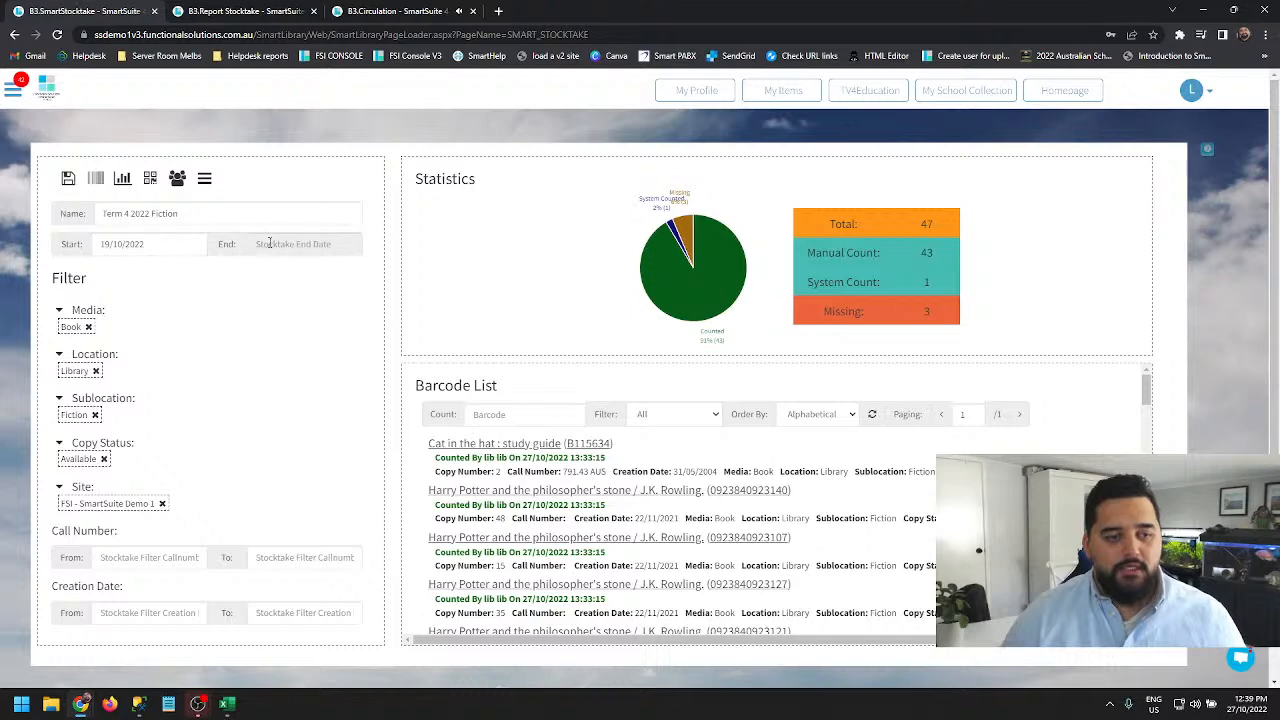
{"action": "left_click", "coordinate": [204, 179]}
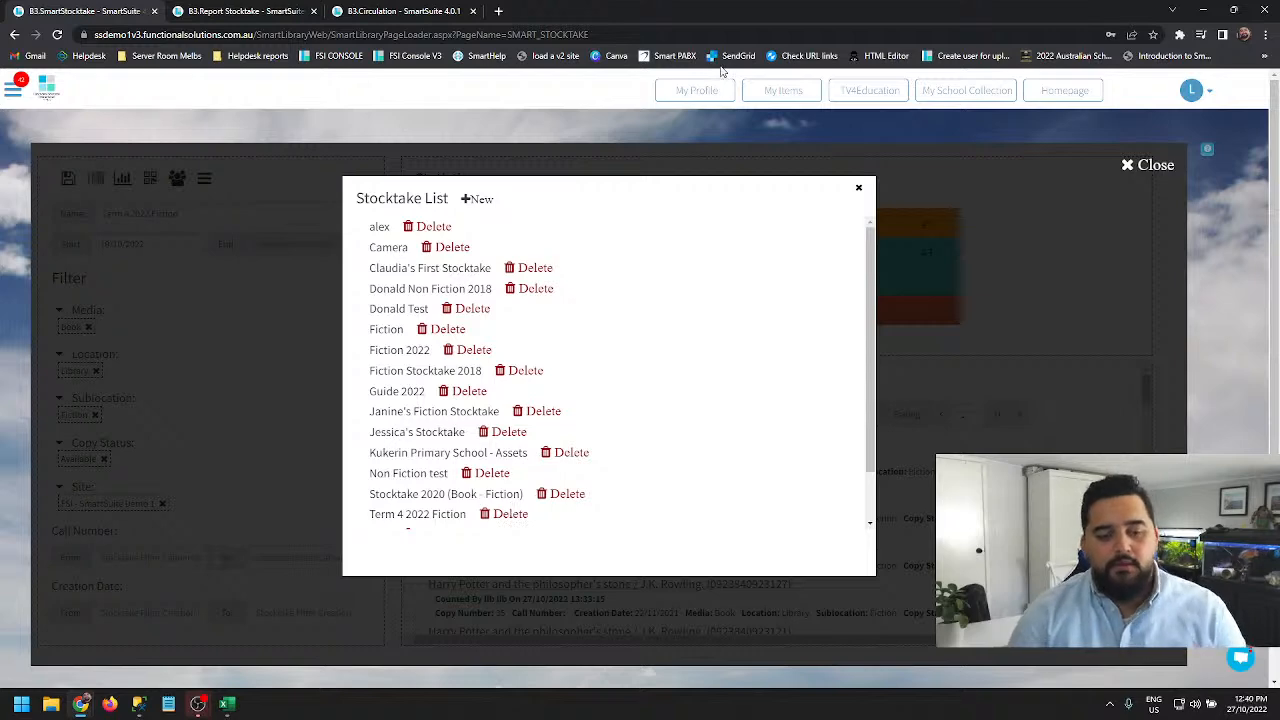
{"action": "left_click", "coordinate": [480, 163]}
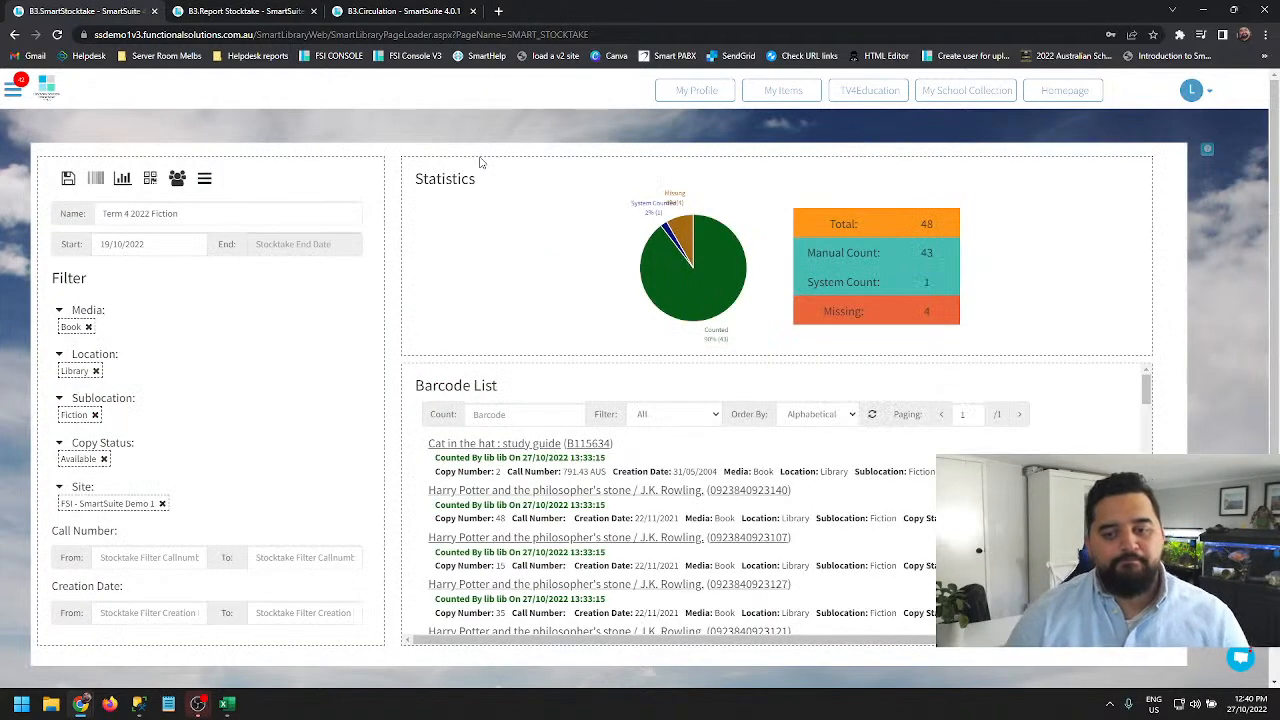
{"action": "left_click_drag", "start_coordinate": [803, 283], "coordinate": [936, 286]}
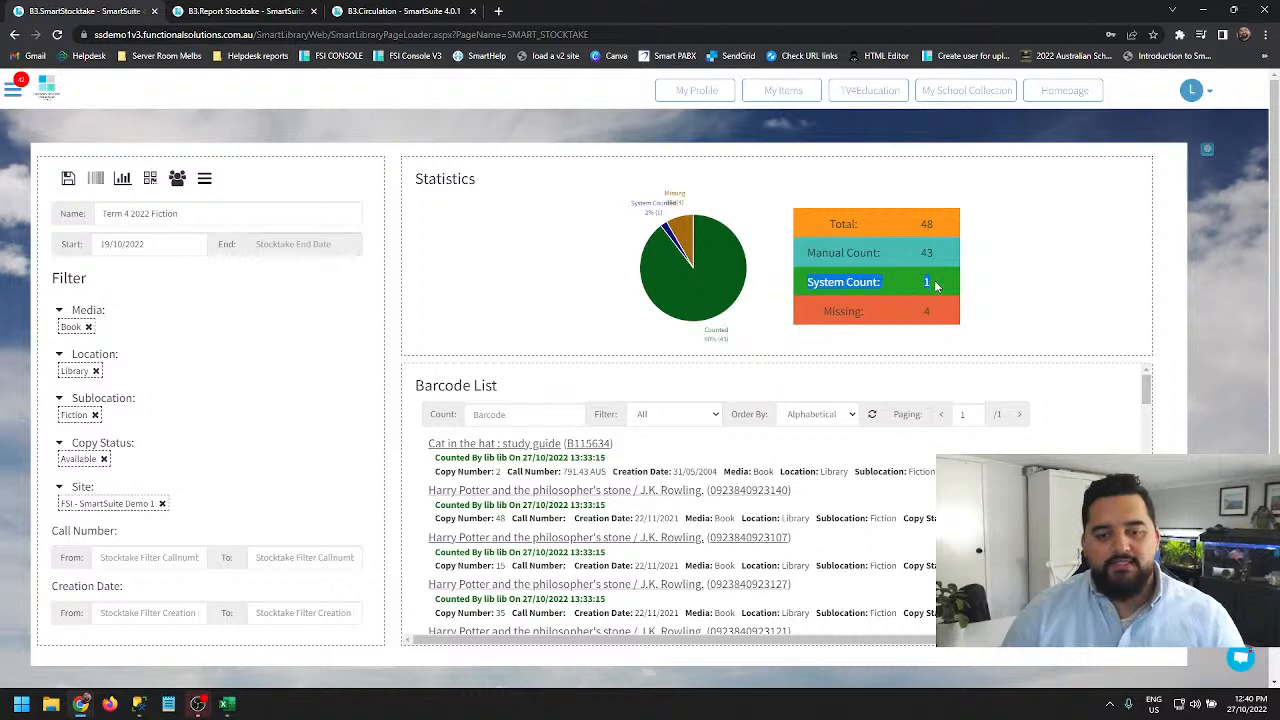
{"action": "left_click", "coordinate": [936, 286]}
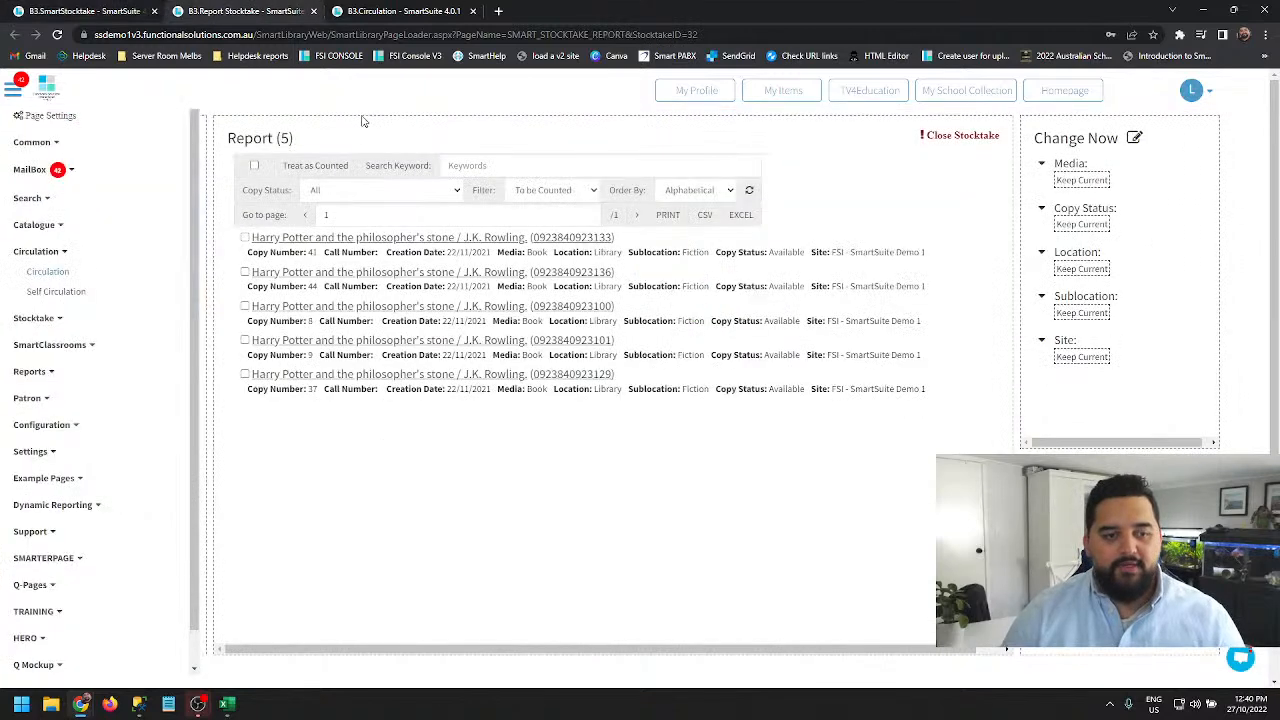
- Filter the report to System Counted, refresh it, and highlight the item's circulation return note
{"action": "left_click", "coordinate": [548, 190]}
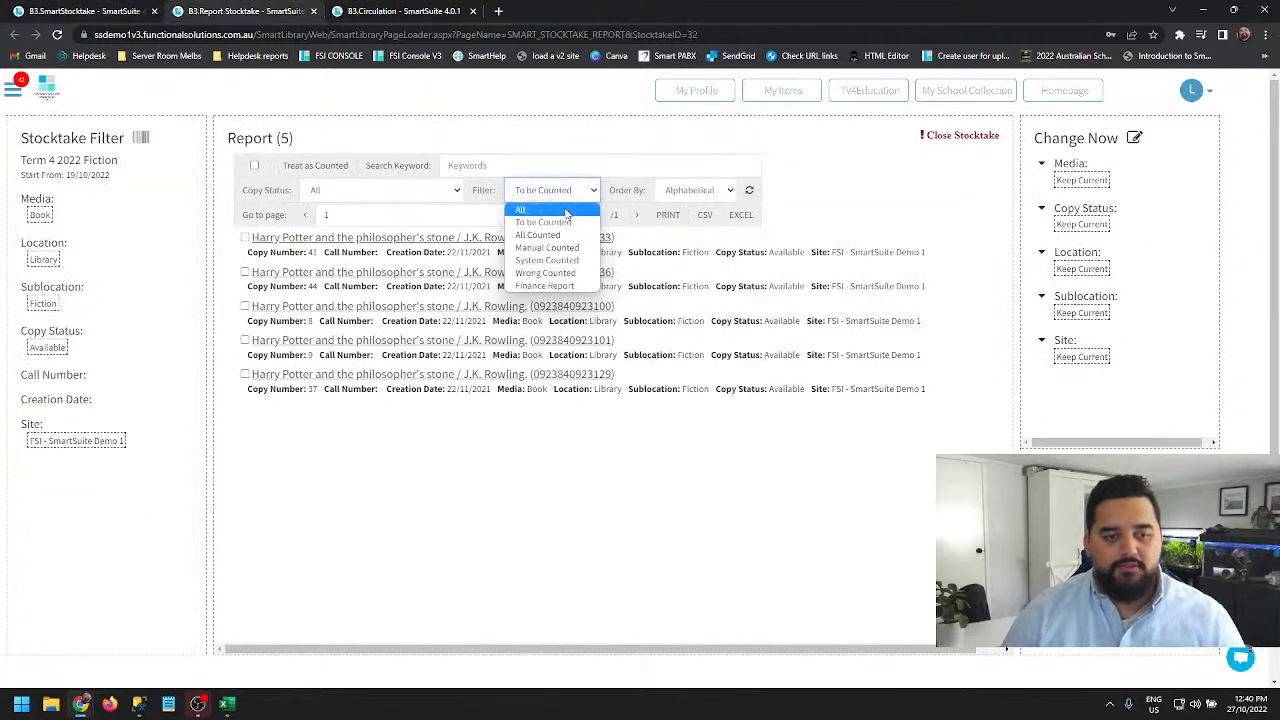
{"action": "left_click", "coordinate": [551, 268]}
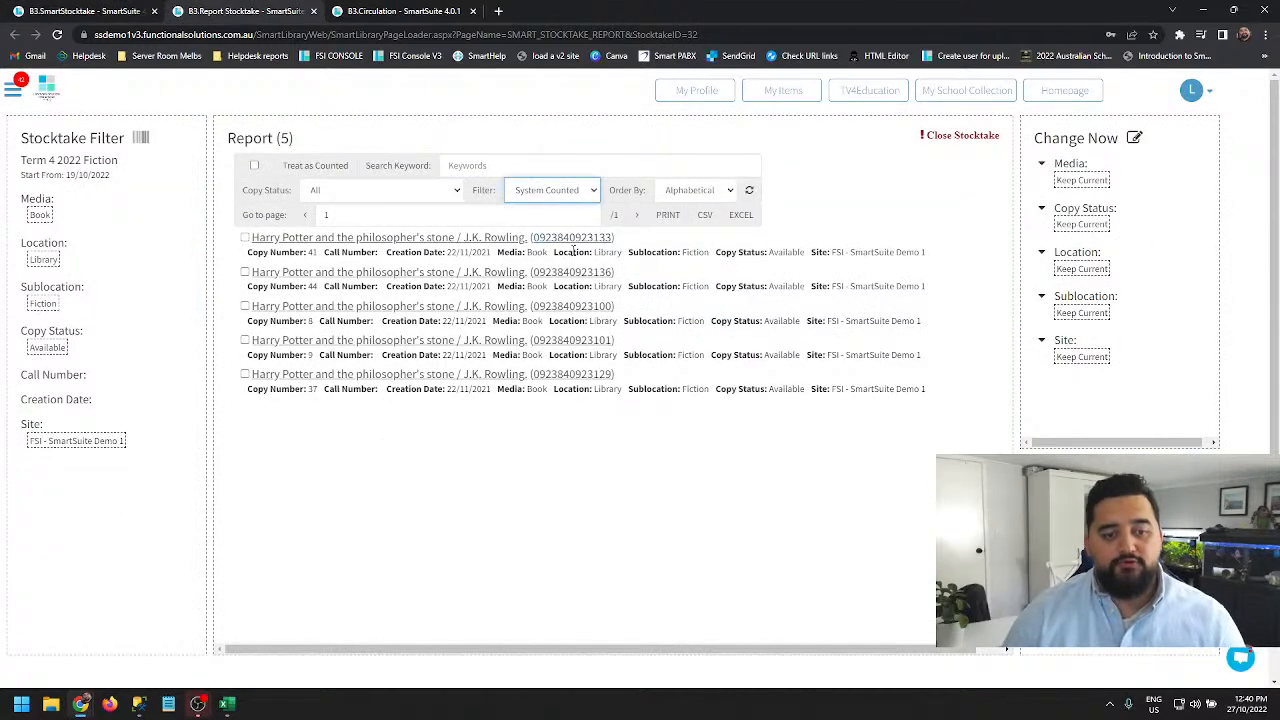
{"action": "left_click", "coordinate": [749, 192]}
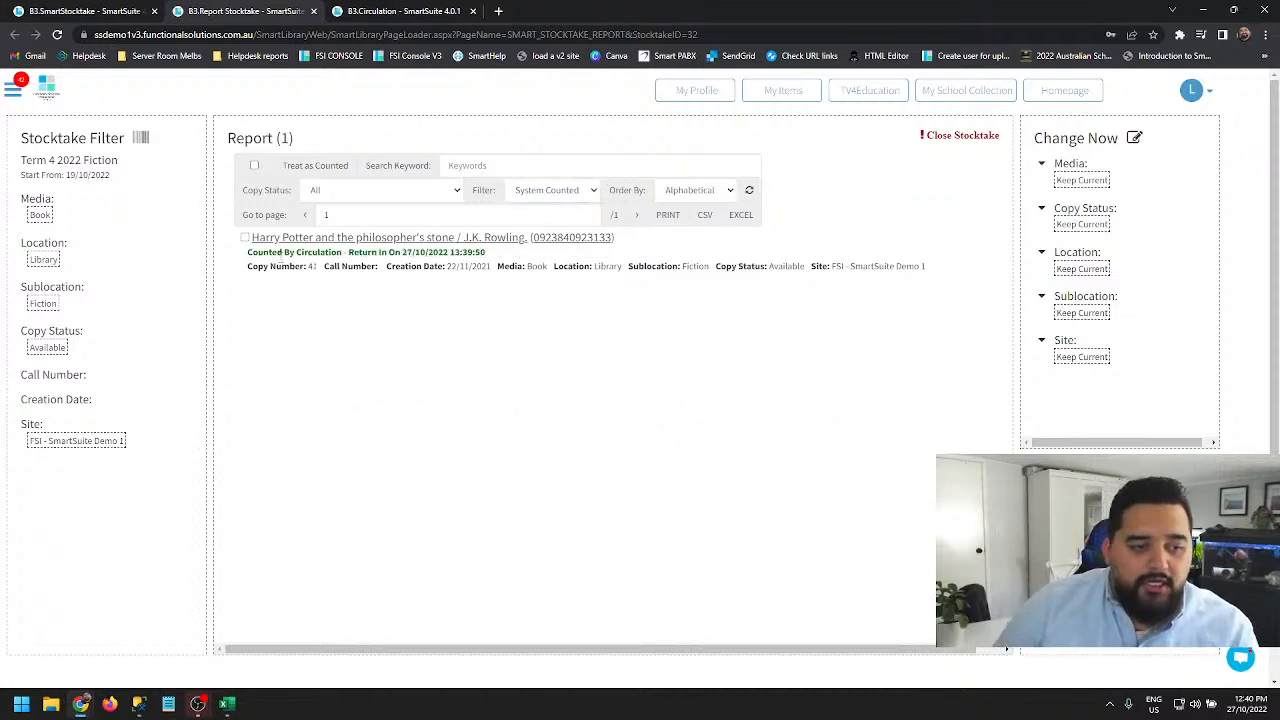
{"action": "left_click_drag", "start_coordinate": [252, 251], "coordinate": [485, 253]}
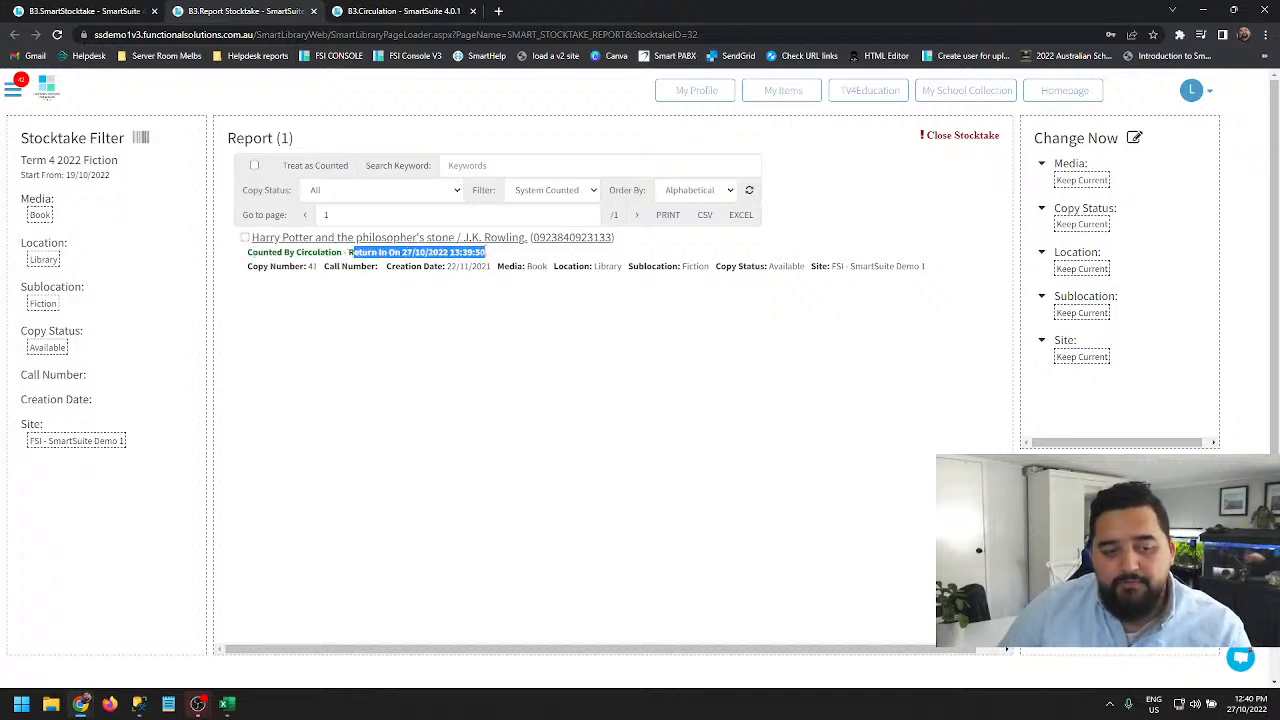
{"action": "left_click", "coordinate": [503, 255]}
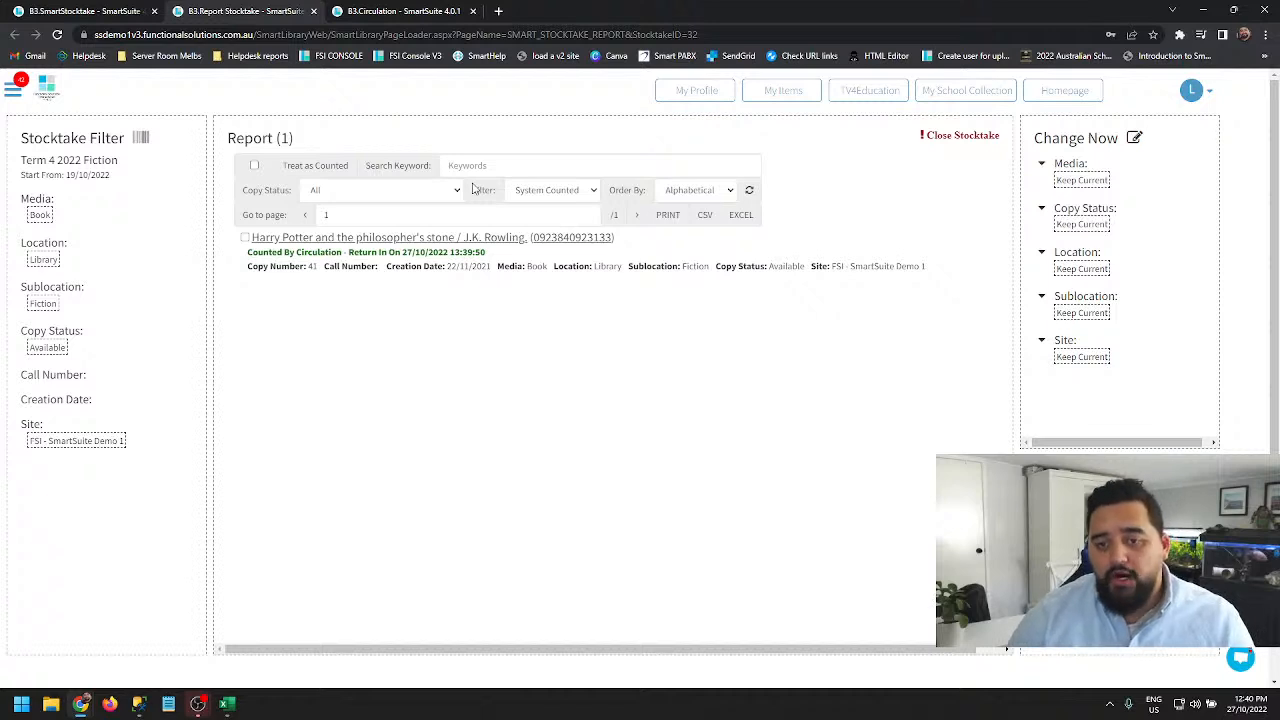
- Change the report filter to Wrong Counted and refresh the list
{"action": "left_click", "coordinate": [553, 190]}
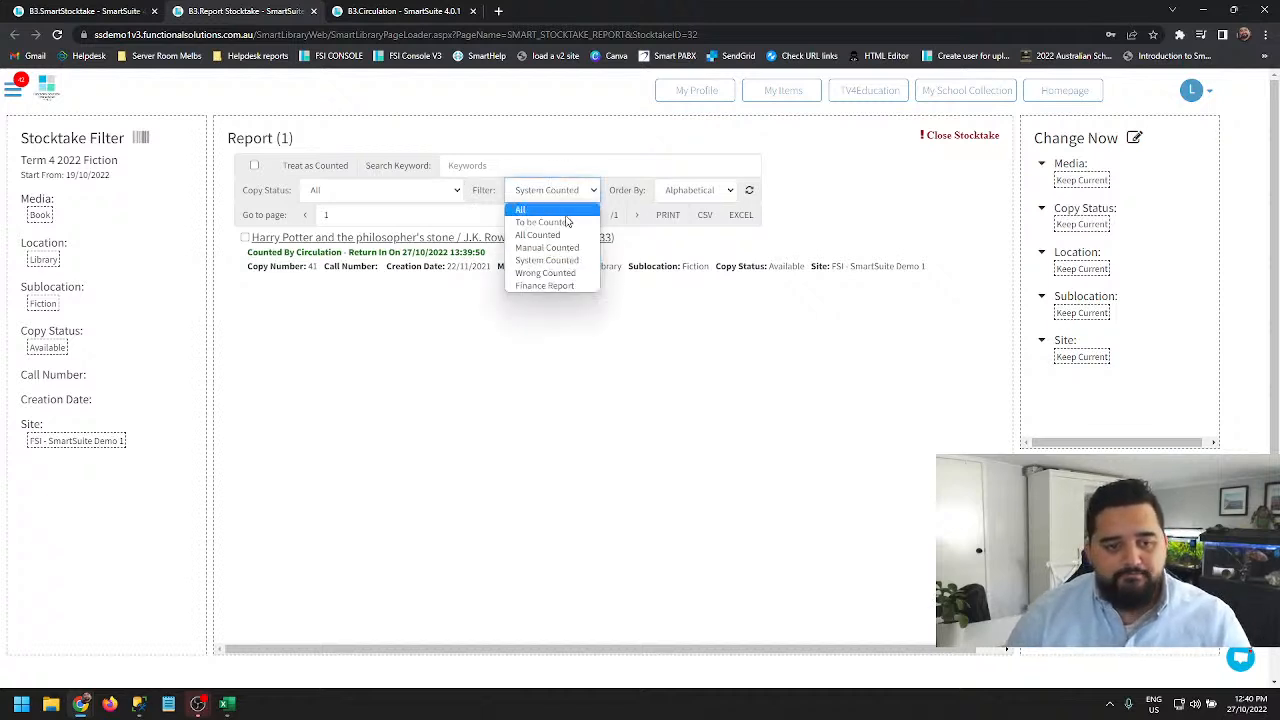
{"action": "left_click", "coordinate": [549, 274]}
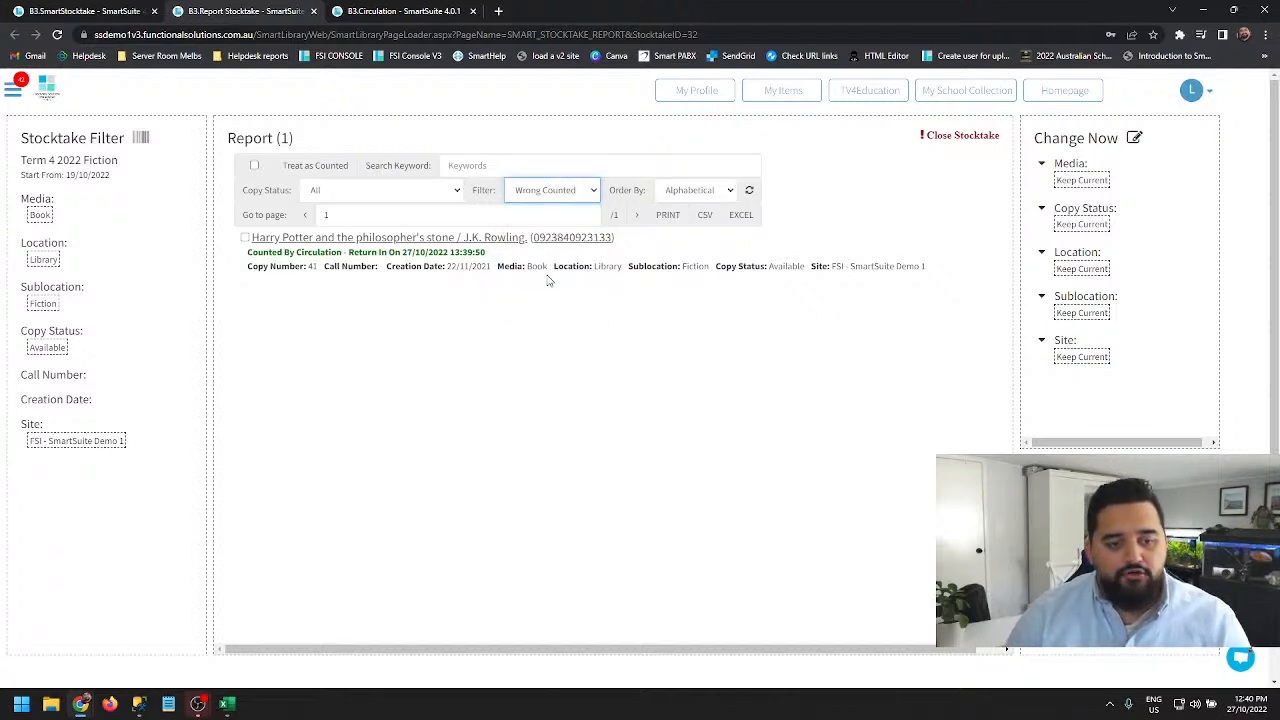
{"action": "left_click", "coordinate": [749, 192]}
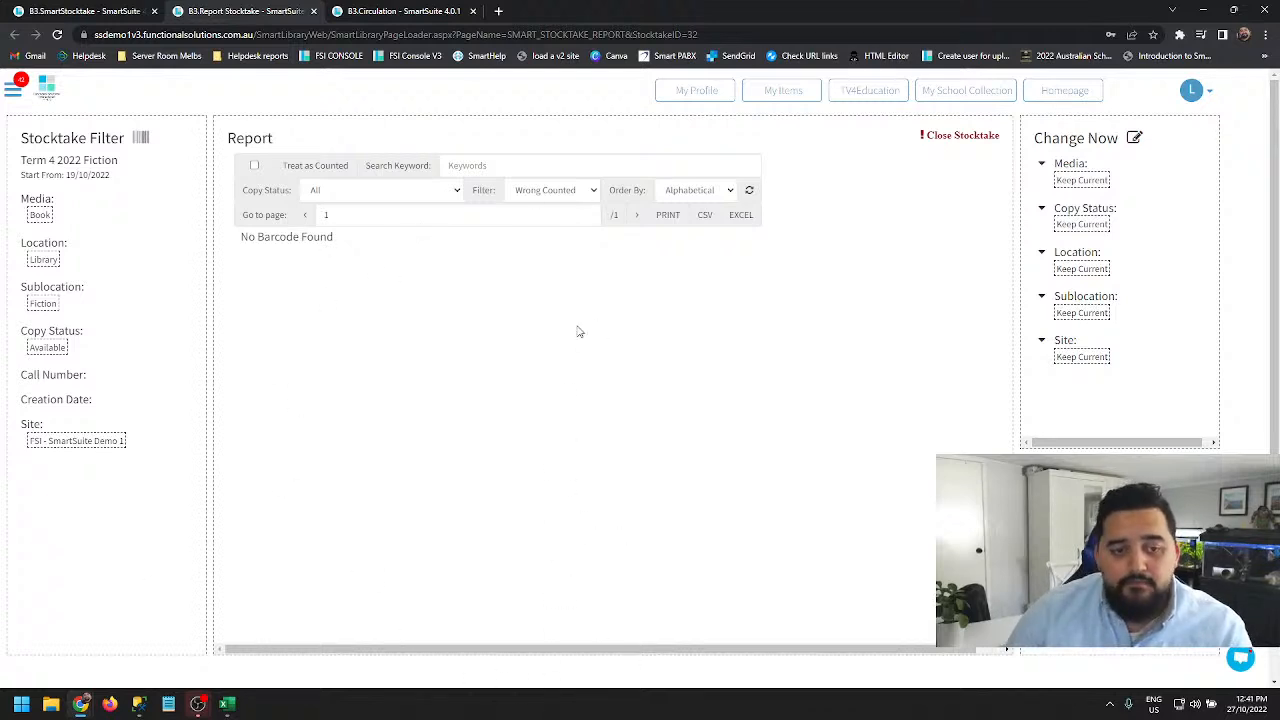
- Switch the report filter to Finance Report and highlight the Counted row and Total Price column
{"action": "left_click", "coordinate": [596, 192]}
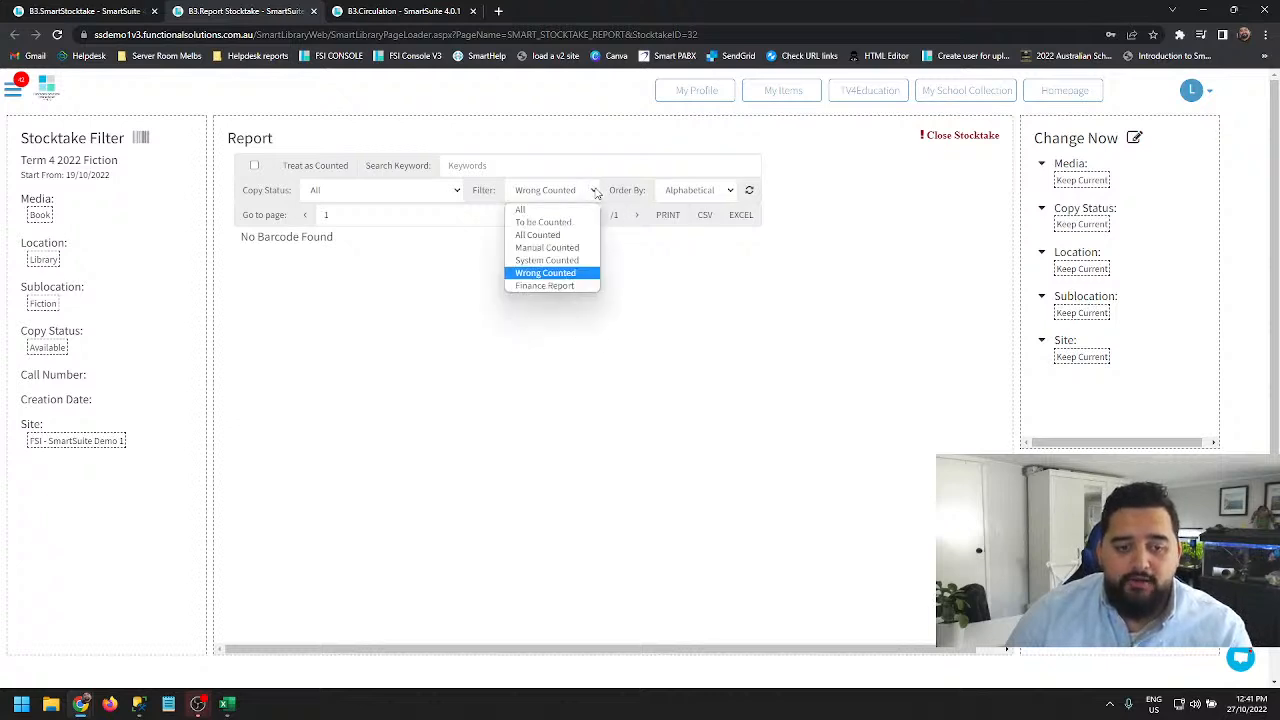
{"action": "left_click", "coordinate": [540, 288]}
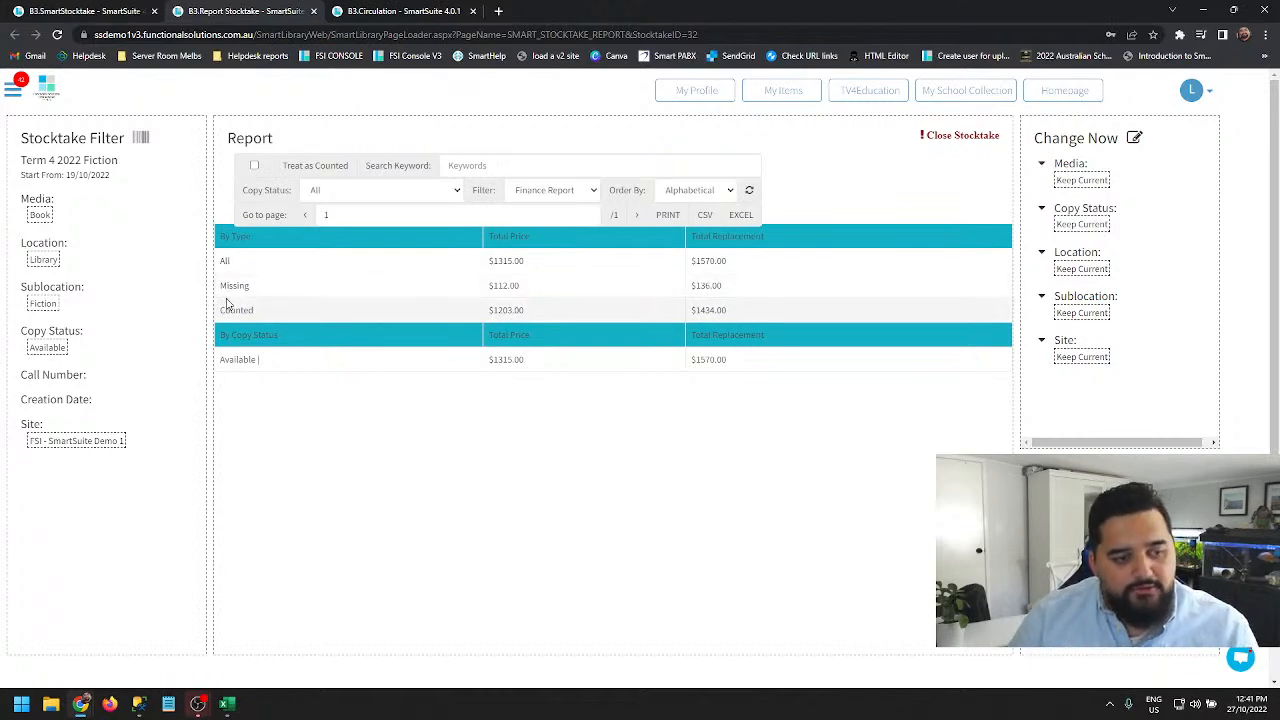
{"action": "left_click_drag", "start_coordinate": [222, 310], "coordinate": [298, 326]}
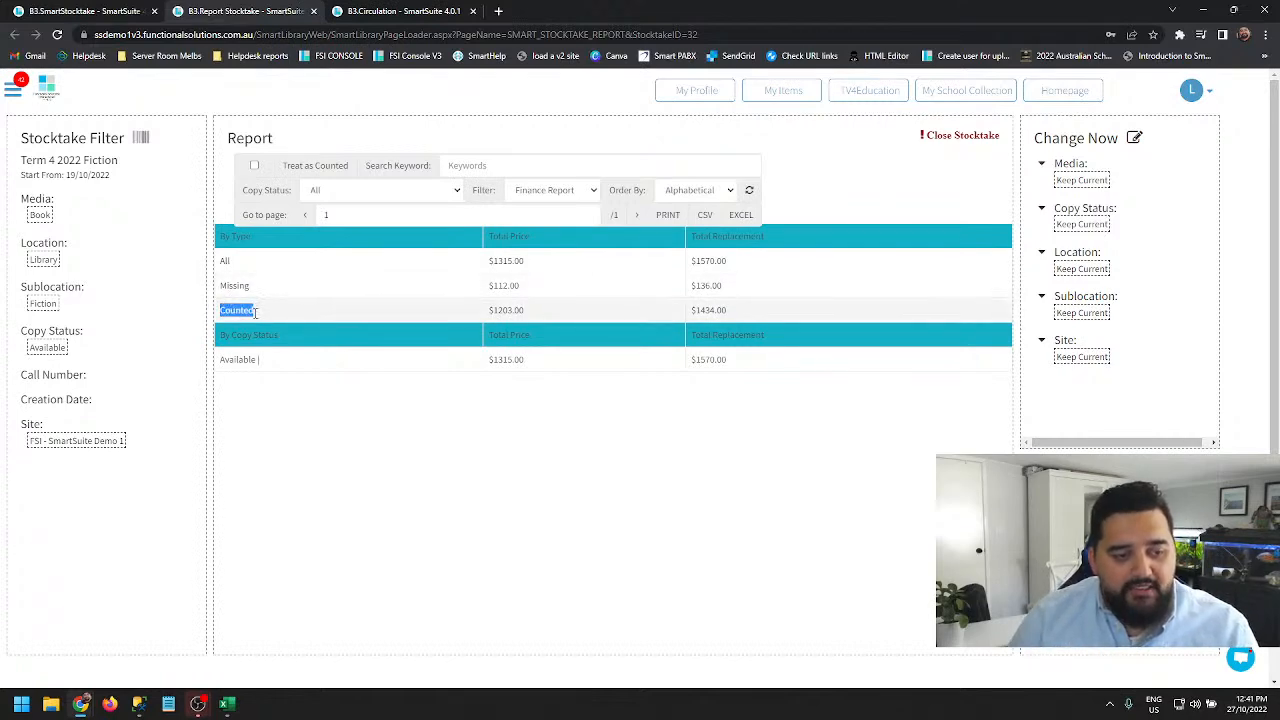
{"action": "left_click_drag", "start_coordinate": [493, 313], "coordinate": [530, 315]}
{"action": "left_click", "coordinate": [534, 318]}
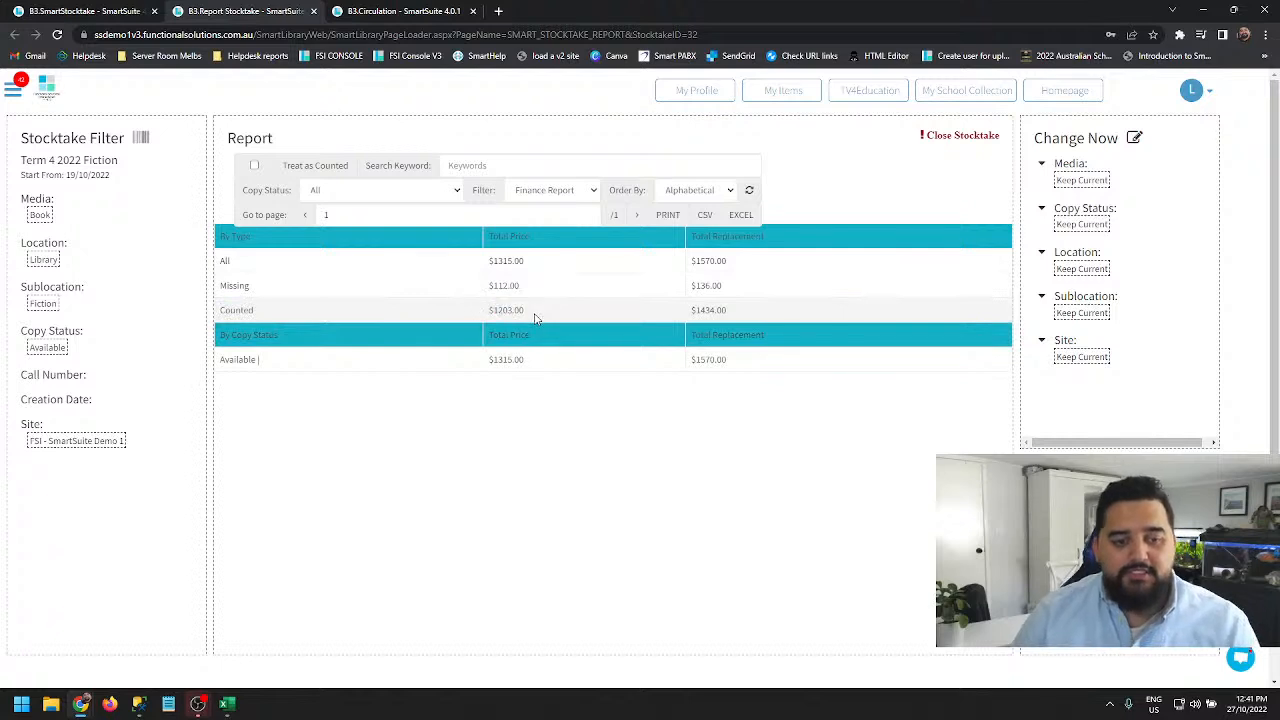
{"action": "left_click_drag", "start_coordinate": [501, 236], "coordinate": [531, 237]}
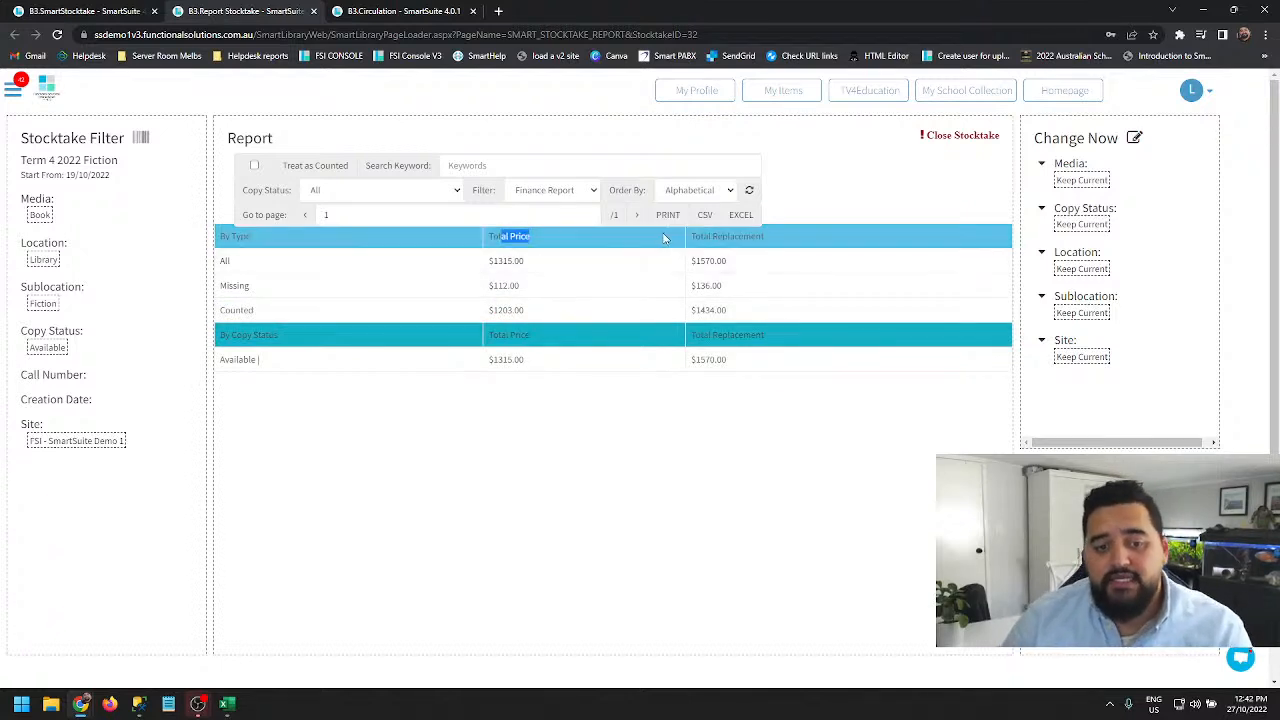
- Highlight the Total Price and Total Replacement amounts for the All, Missing and Counted rows of the finance report
{"action": "left_click_drag", "start_coordinate": [690, 243], "coordinate": [863, 260]}
{"action": "left_click", "coordinate": [790, 250]}
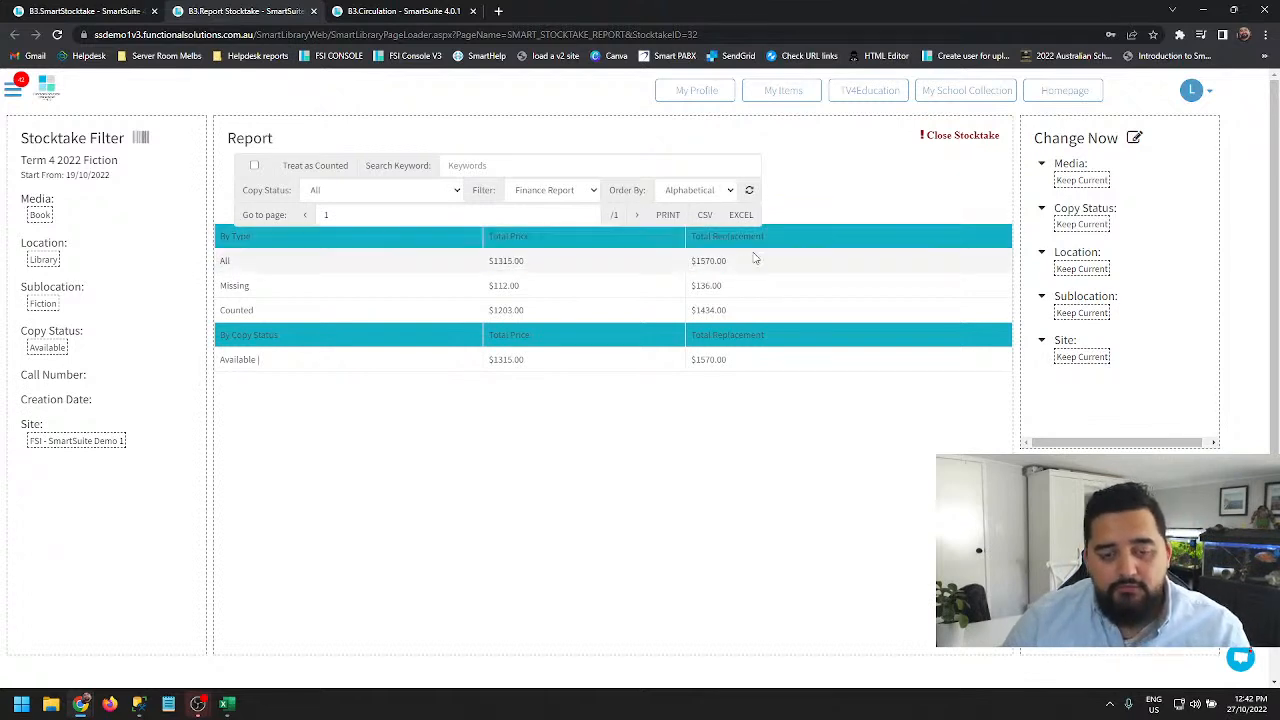
{"action": "left_click_drag", "start_coordinate": [701, 261], "coordinate": [736, 272]}
{"action": "double_click", "coordinate": [716, 285]}
{"action": "double_click", "coordinate": [710, 310]}
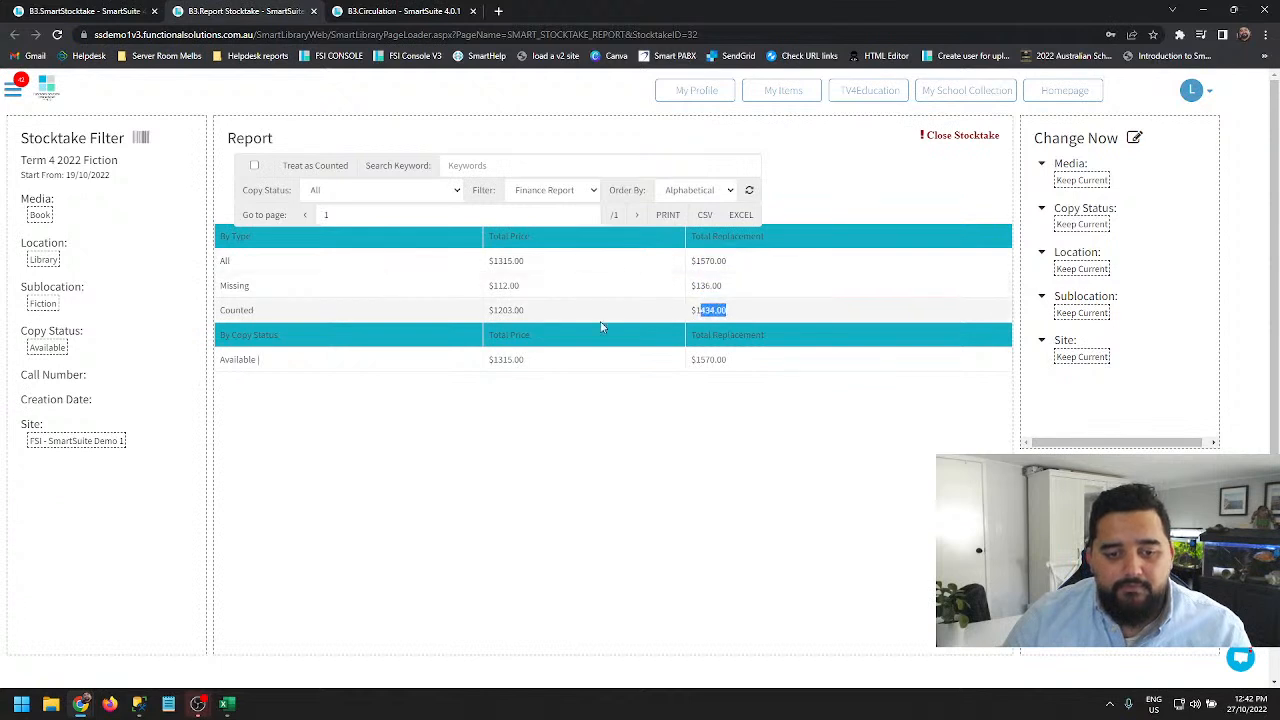
{"action": "double_click", "coordinate": [511, 302]}
{"action": "double_click", "coordinate": [505, 286]}
{"action": "double_click", "coordinate": [508, 261]}
{"action": "left_click", "coordinate": [508, 261]}
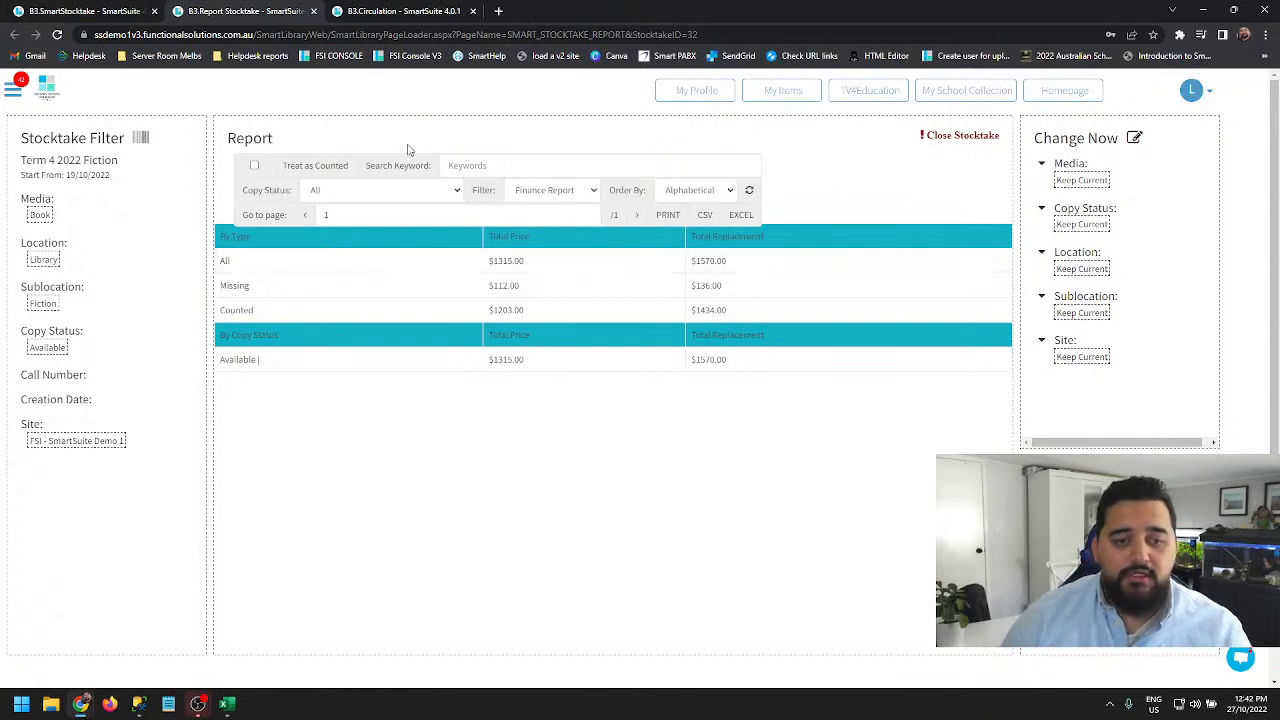
- Switch the report filter to To be Counted and refresh the list
{"action": "left_click", "coordinate": [597, 194]}
{"action": "left_click", "coordinate": [543, 222]}
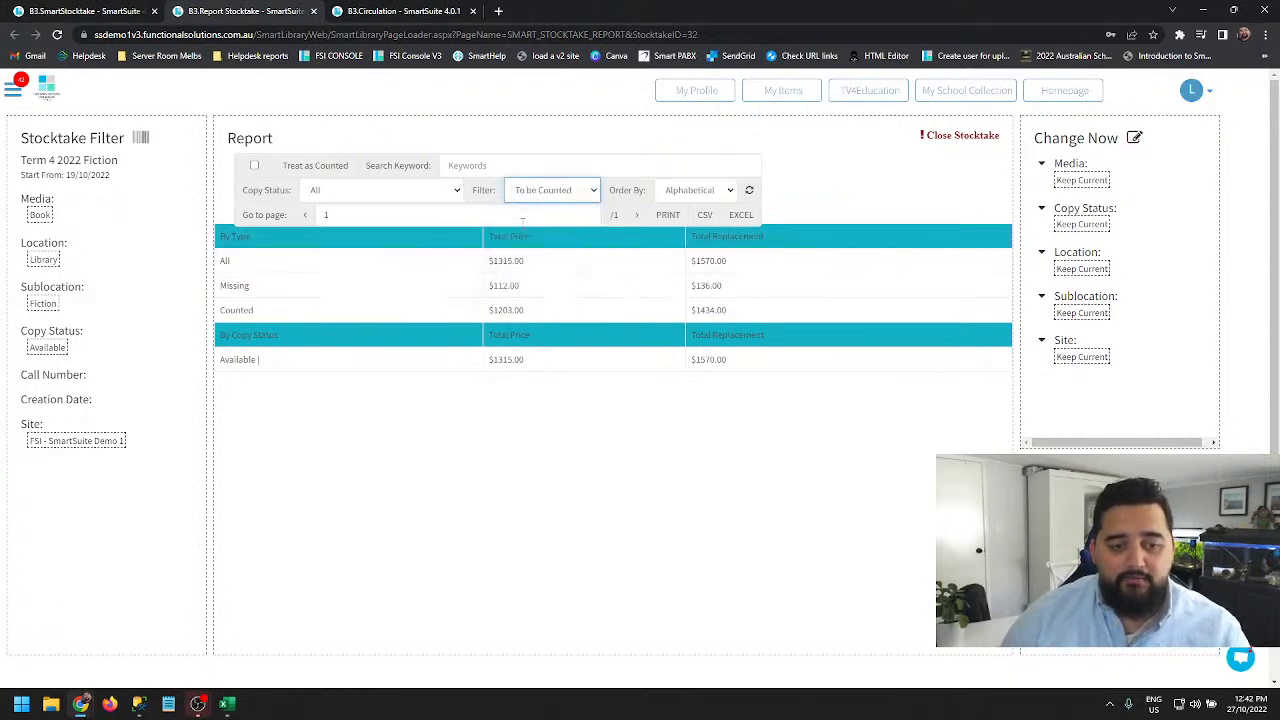
{"action": "left_click", "coordinate": [751, 193]}
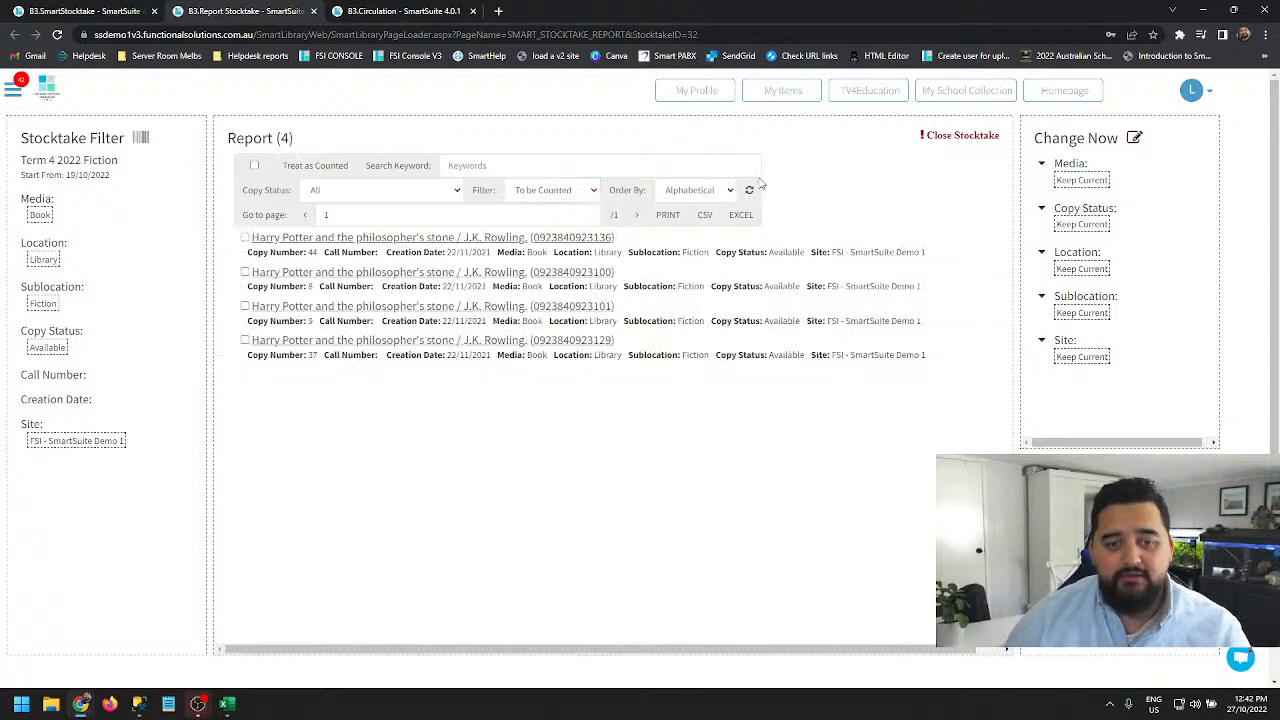
- Open the Change Now global change dialog and close it
{"action": "left_click", "coordinate": [597, 194]}
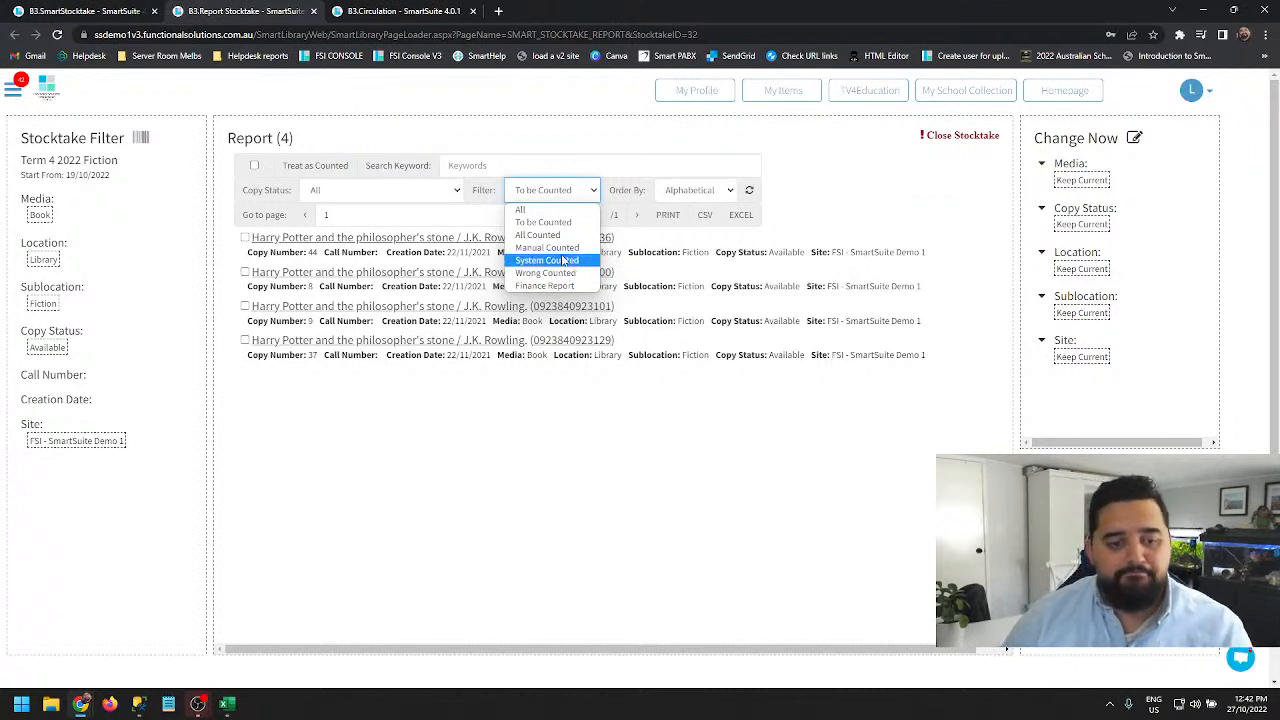
{"action": "left_click", "coordinate": [563, 189]}
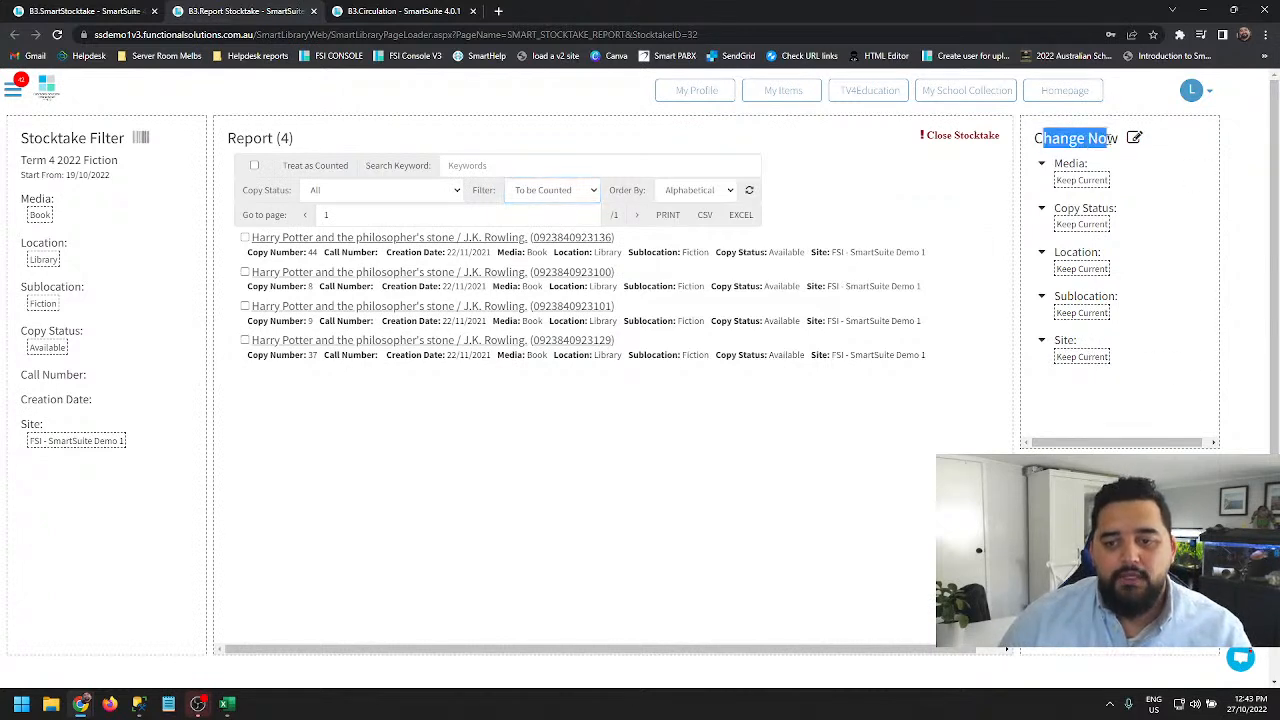
{"action": "left_click", "coordinate": [1037, 142]}
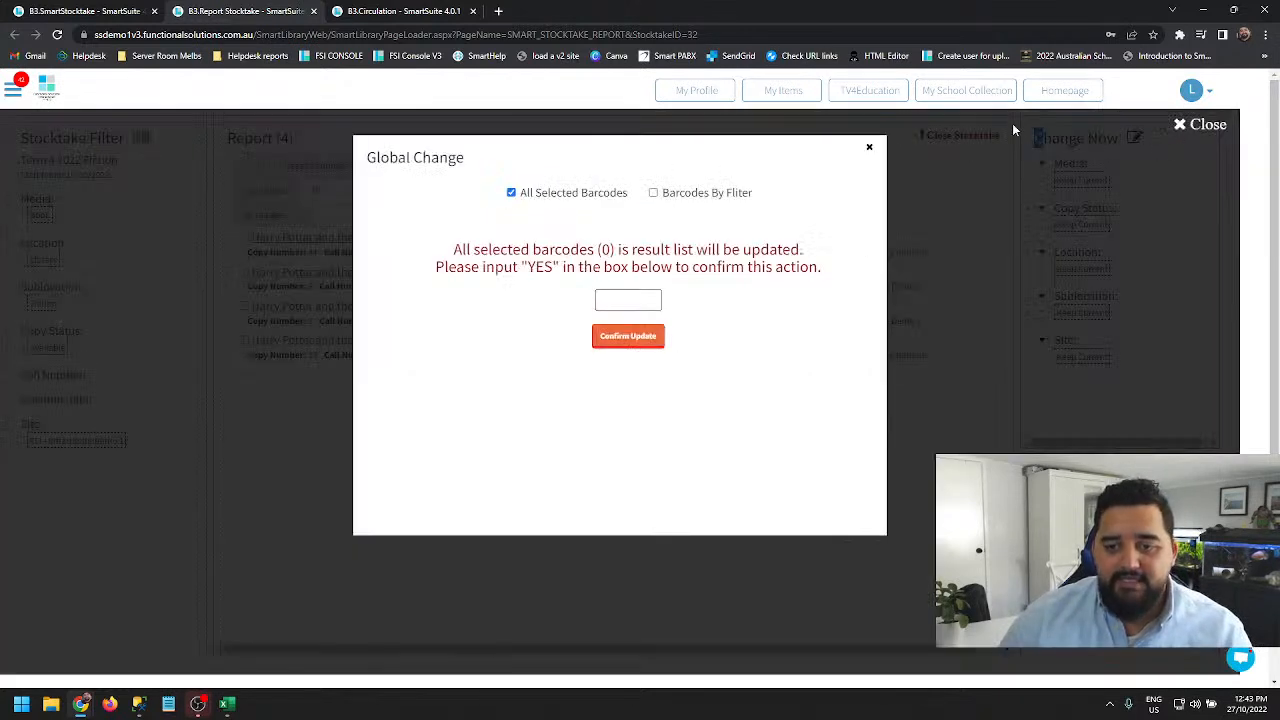
{"action": "left_click", "coordinate": [869, 147]}
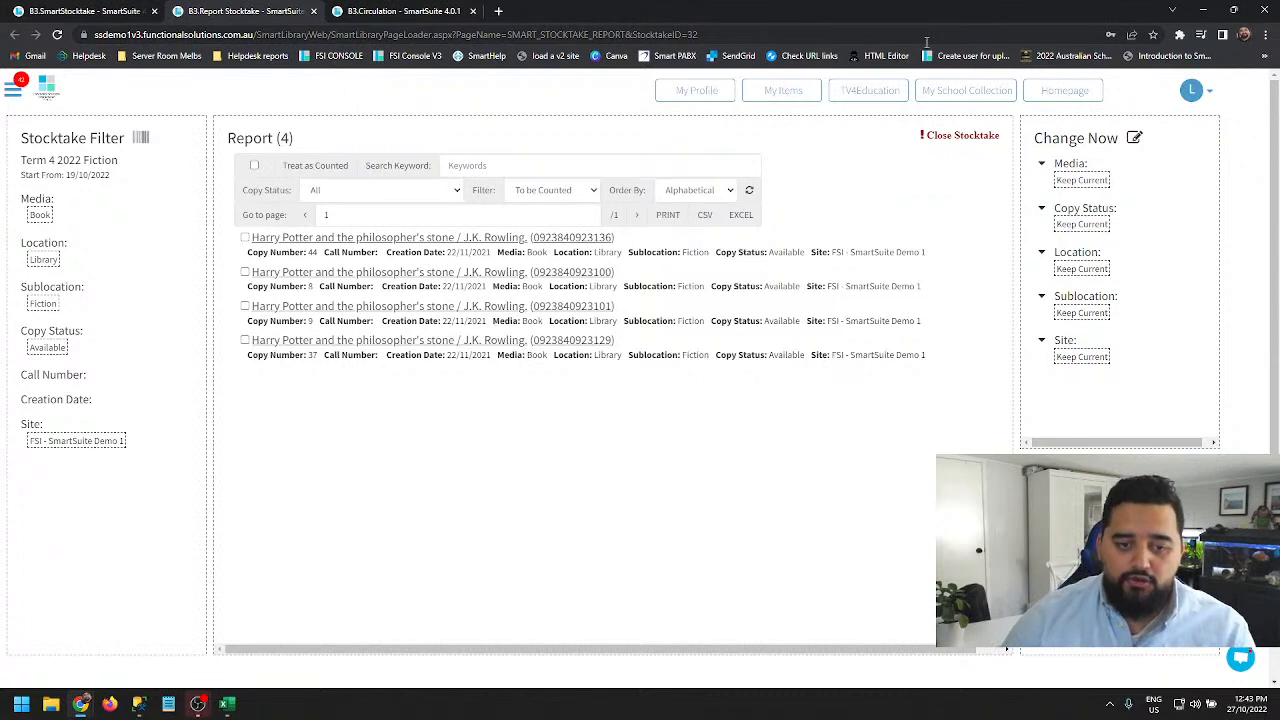
{"action": "left_click", "coordinate": [15, 92]}
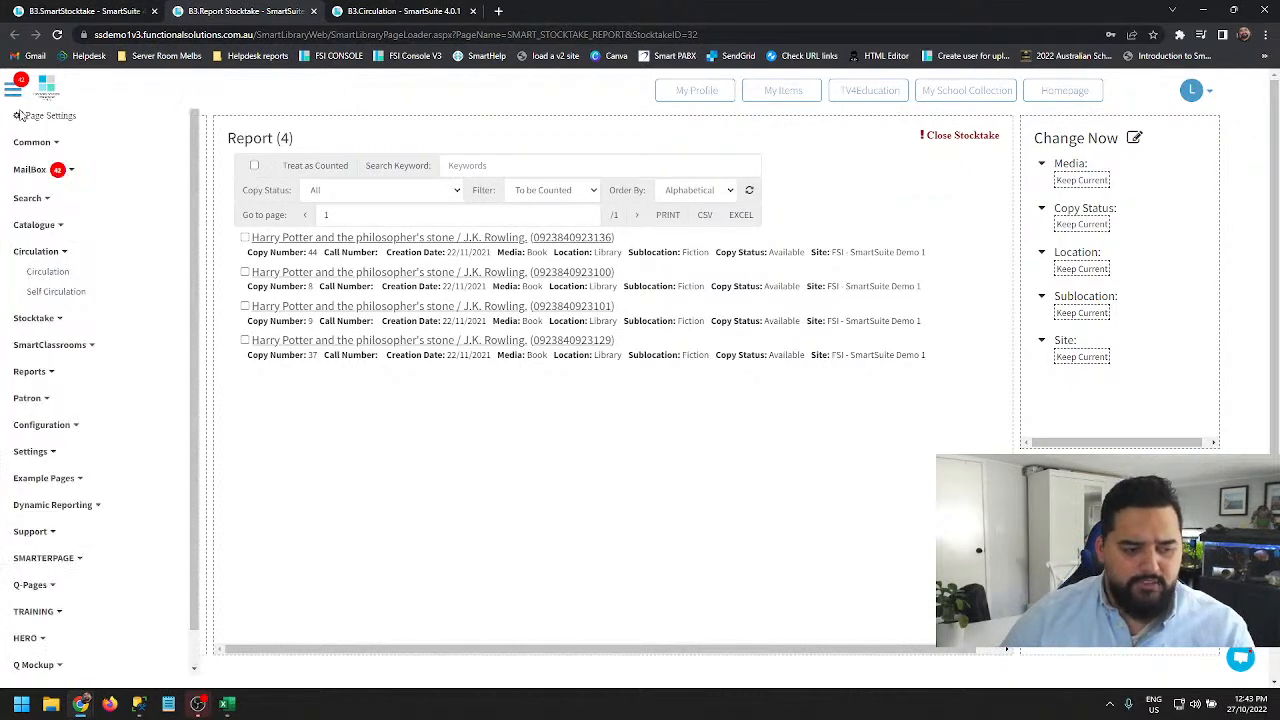
{"action": "left_click", "coordinate": [55, 425]}
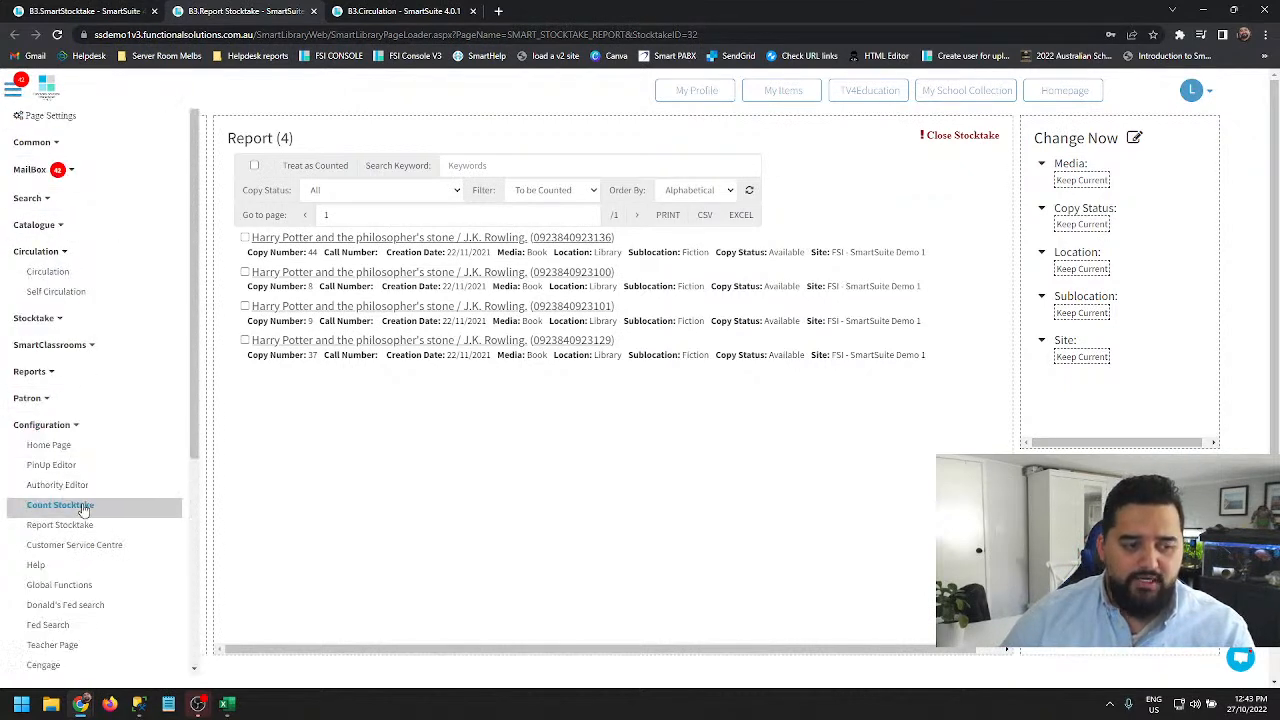
{"action": "left_click", "coordinate": [451, 541]}
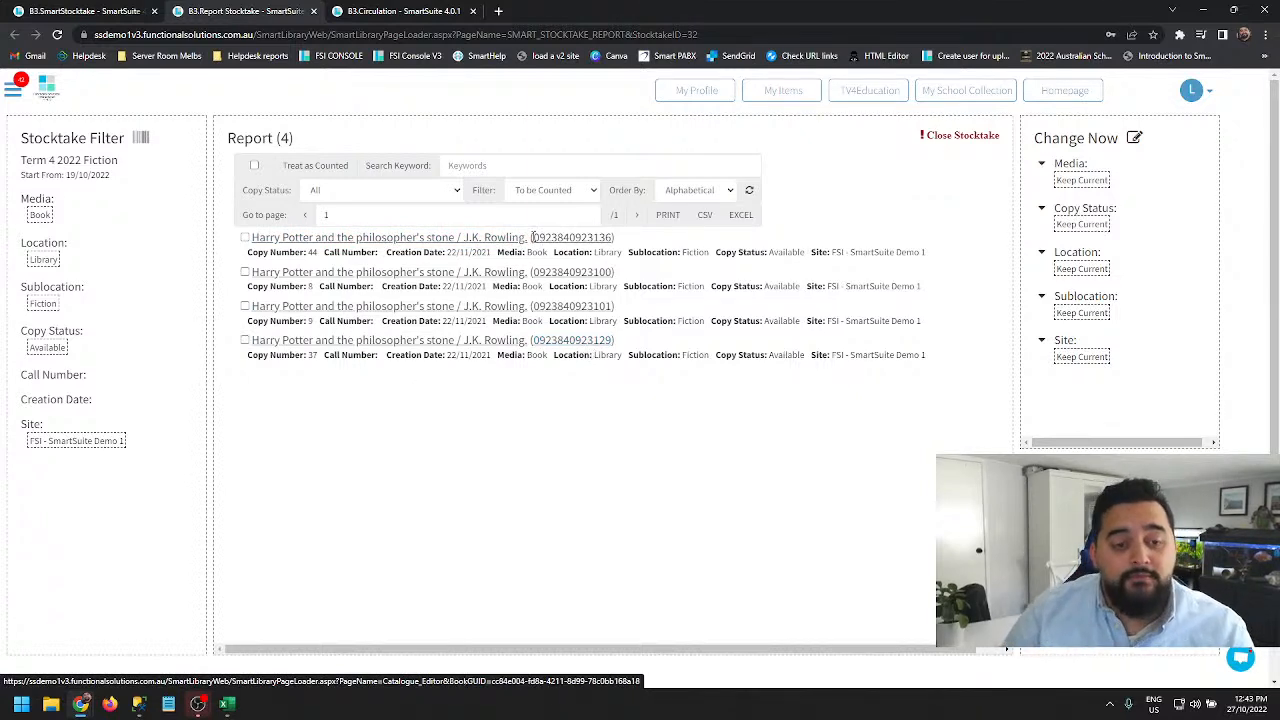
- Change the report filter to Wrong Counted and refresh the list
{"action": "left_click", "coordinate": [592, 191]}
{"action": "left_click", "coordinate": [545, 273]}
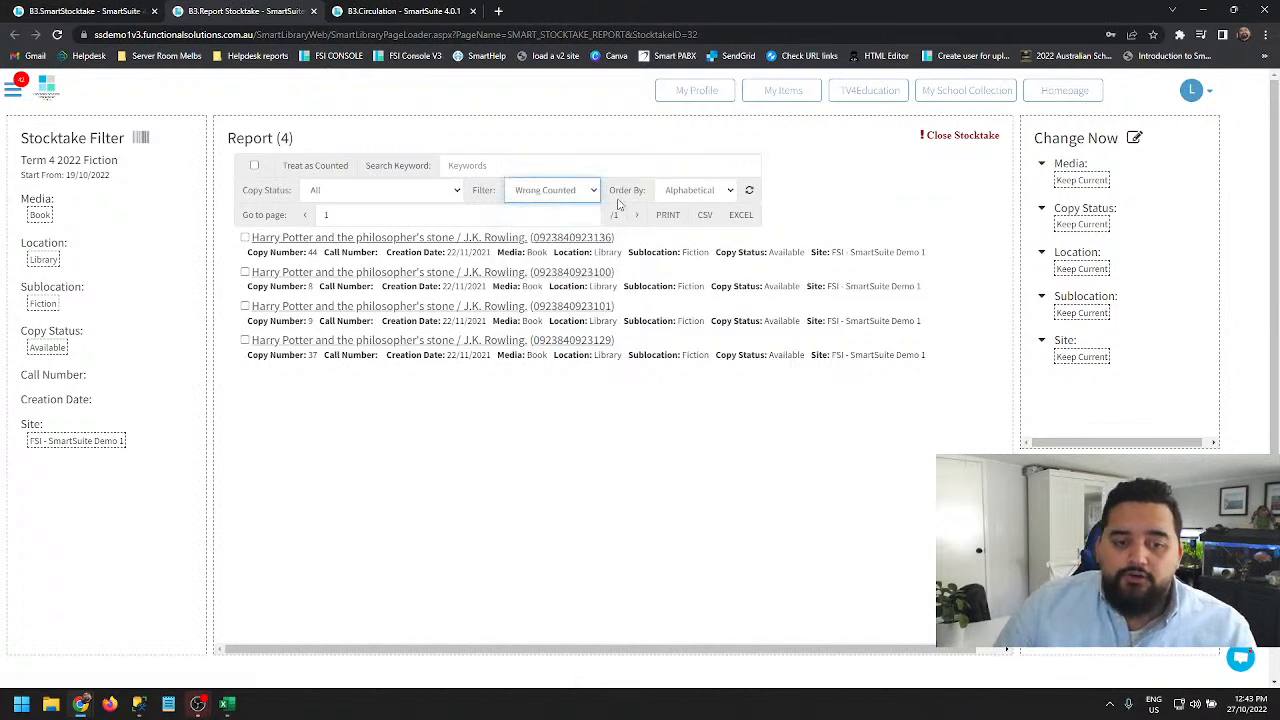
{"action": "left_click", "coordinate": [750, 191]}
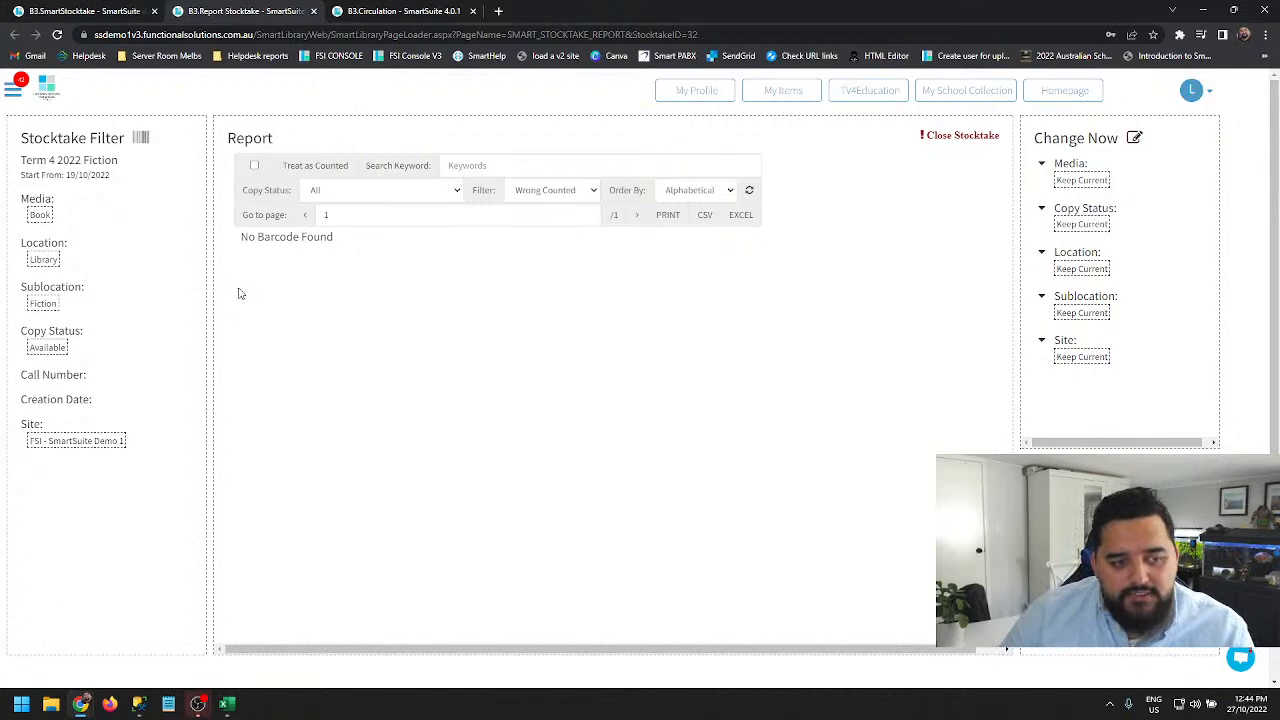
- Set the filter back to To be Counted and tick the first two items in the list
{"action": "left_click", "coordinate": [545, 192]}
{"action": "left_click", "coordinate": [540, 226]}
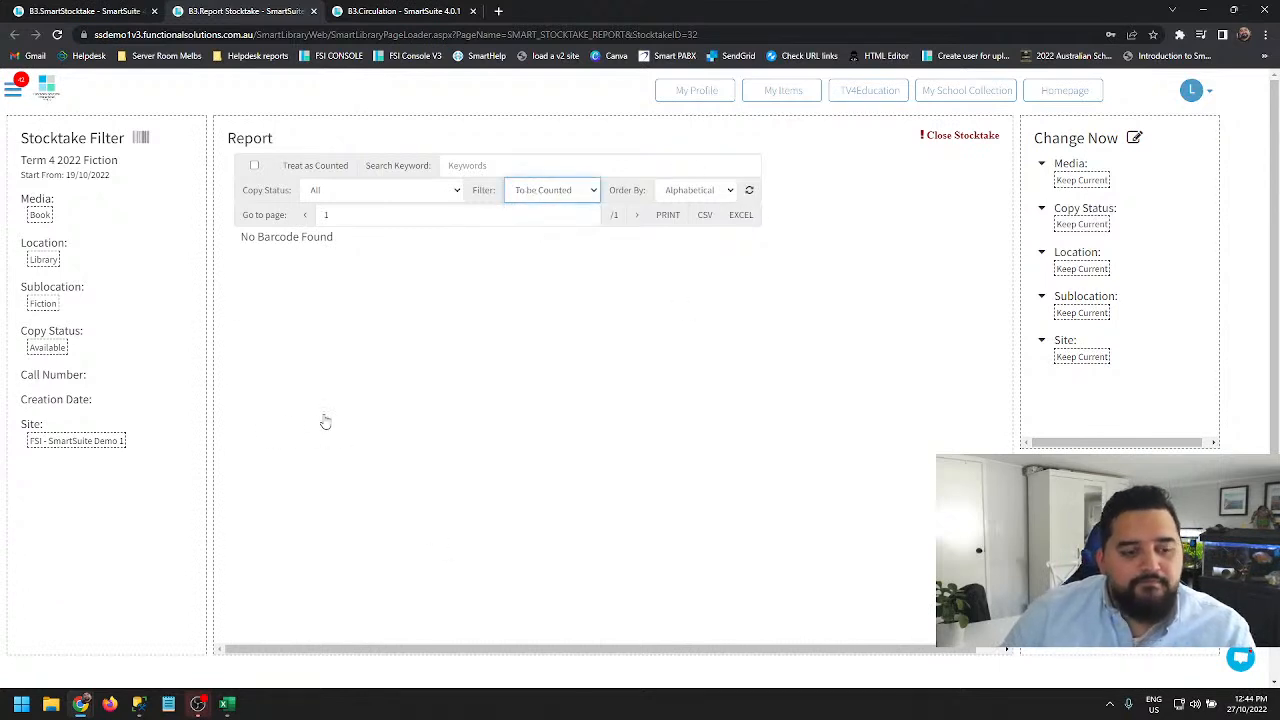
{"action": "left_click", "coordinate": [245, 237]}
{"action": "left_click", "coordinate": [245, 272]}
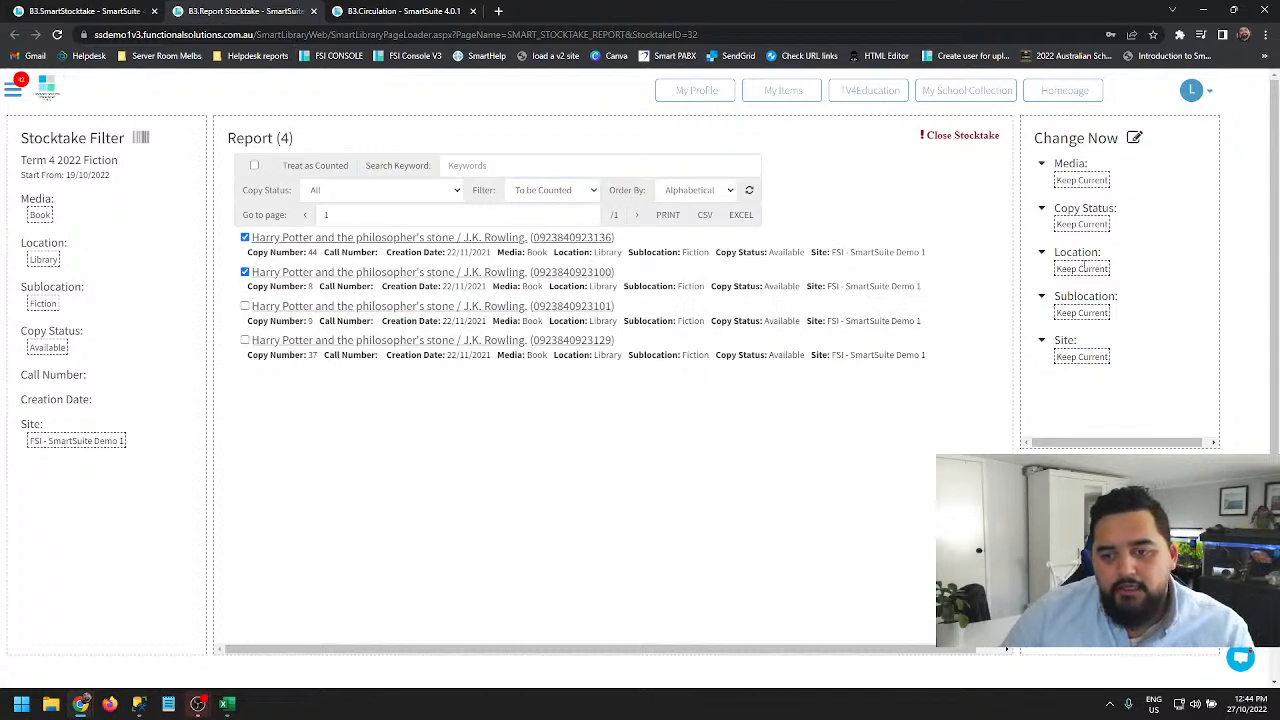
- Set the Change Now sublocation to Filing Cabinet and open and close the Global Change dialog for the selected items
{"action": "left_click", "coordinate": [1080, 311]}
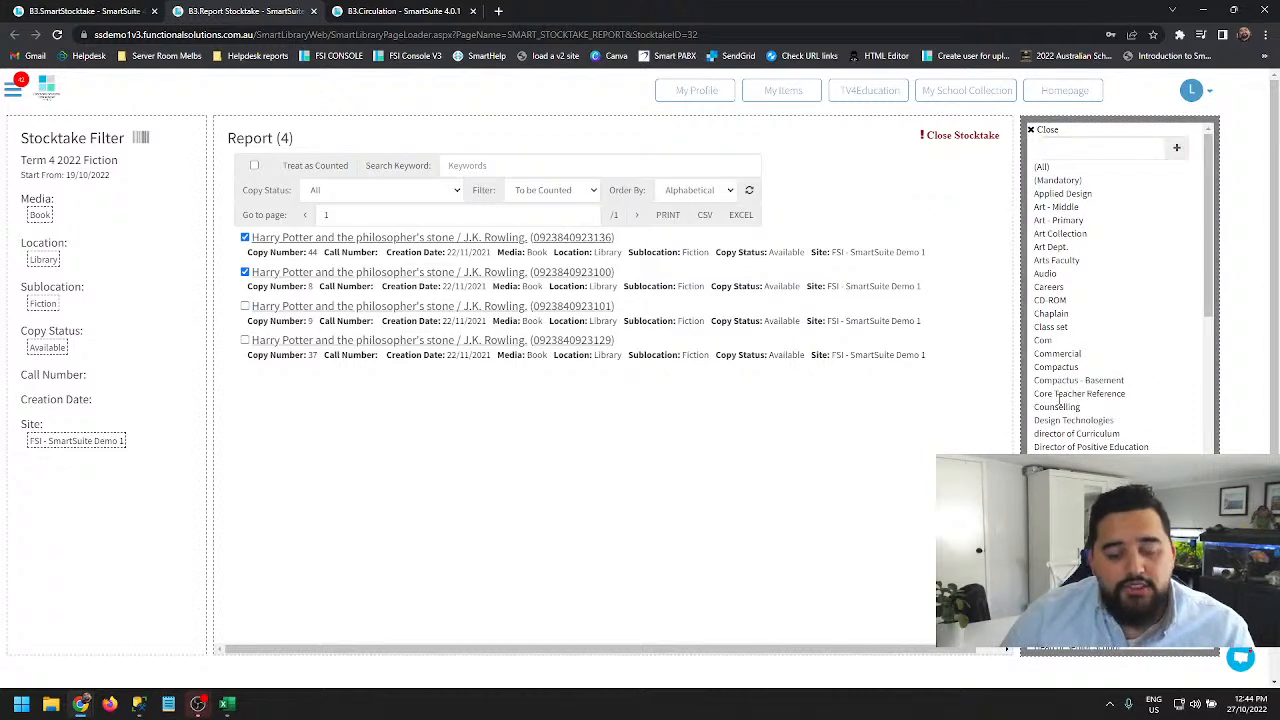
{"action": "left_click", "coordinate": [1065, 541]}
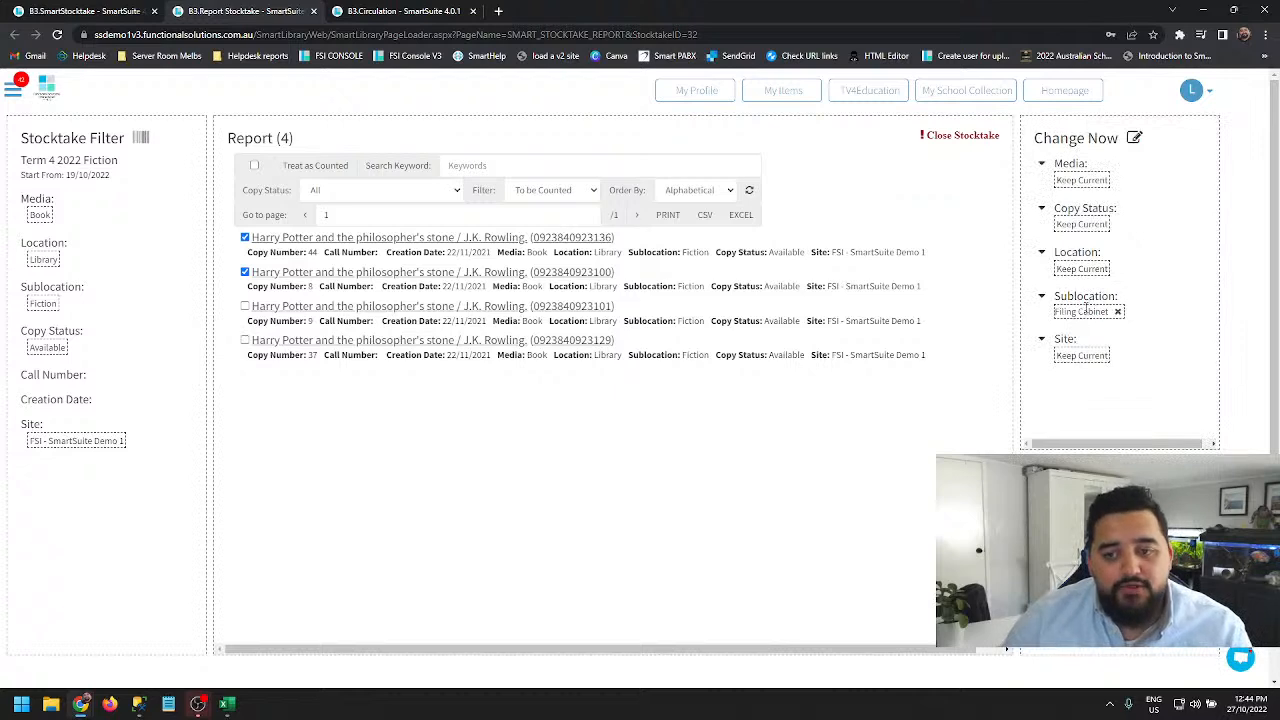
{"action": "left_click", "coordinate": [1134, 138]}
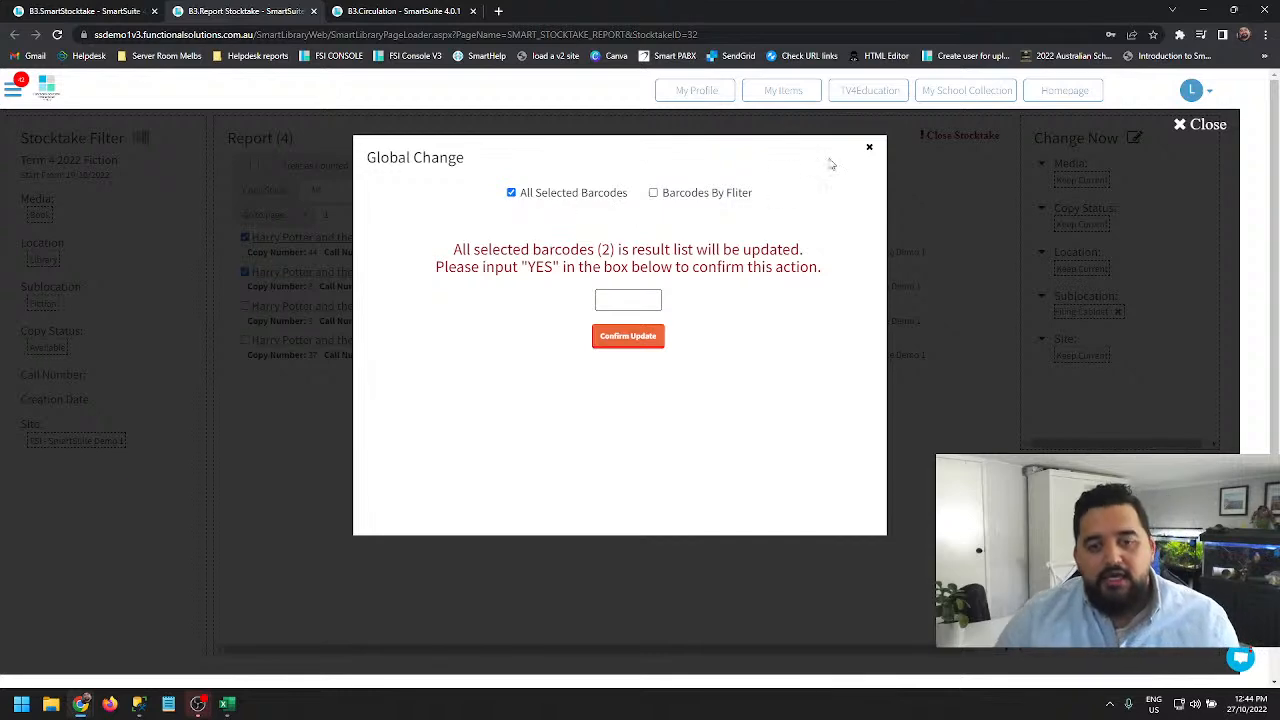
{"action": "left_click", "coordinate": [869, 147]}
- Untick both items and reopen the Global Change dialog, switching it to Barcodes By Filter
{"action": "left_click", "coordinate": [245, 237]}
{"action": "left_click", "coordinate": [245, 272]}
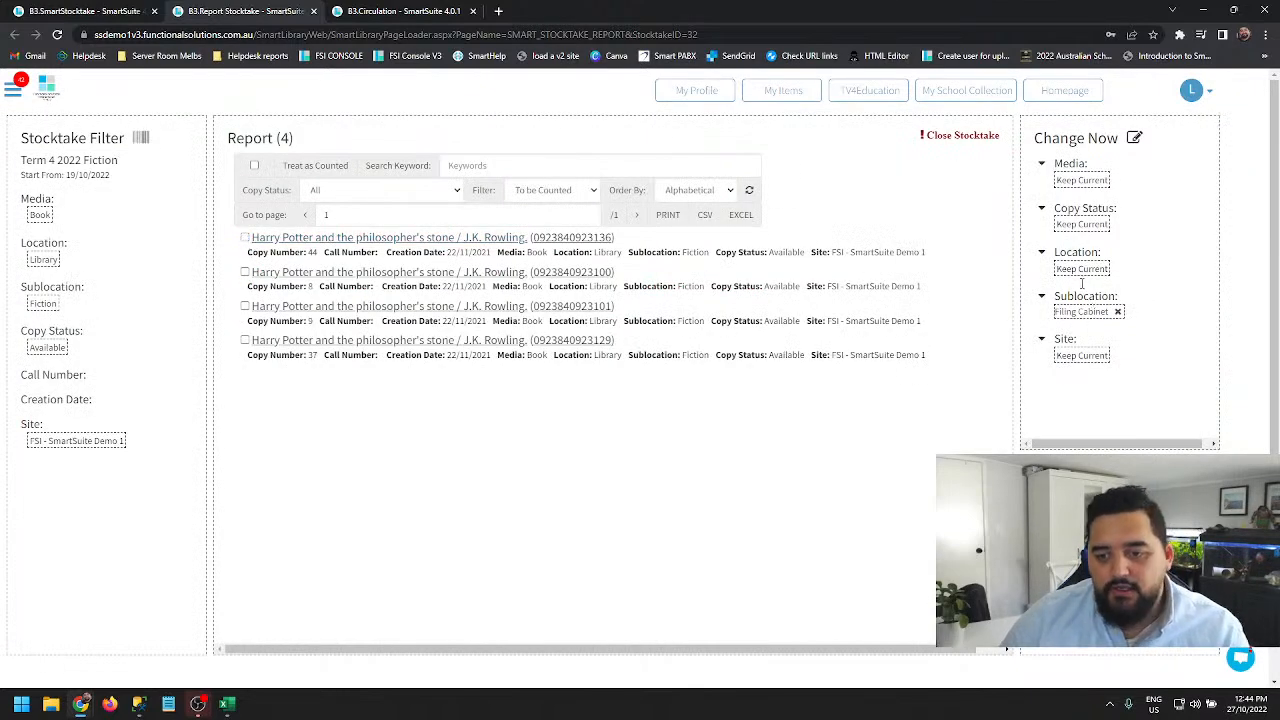
{"action": "left_click", "coordinate": [1135, 138]}
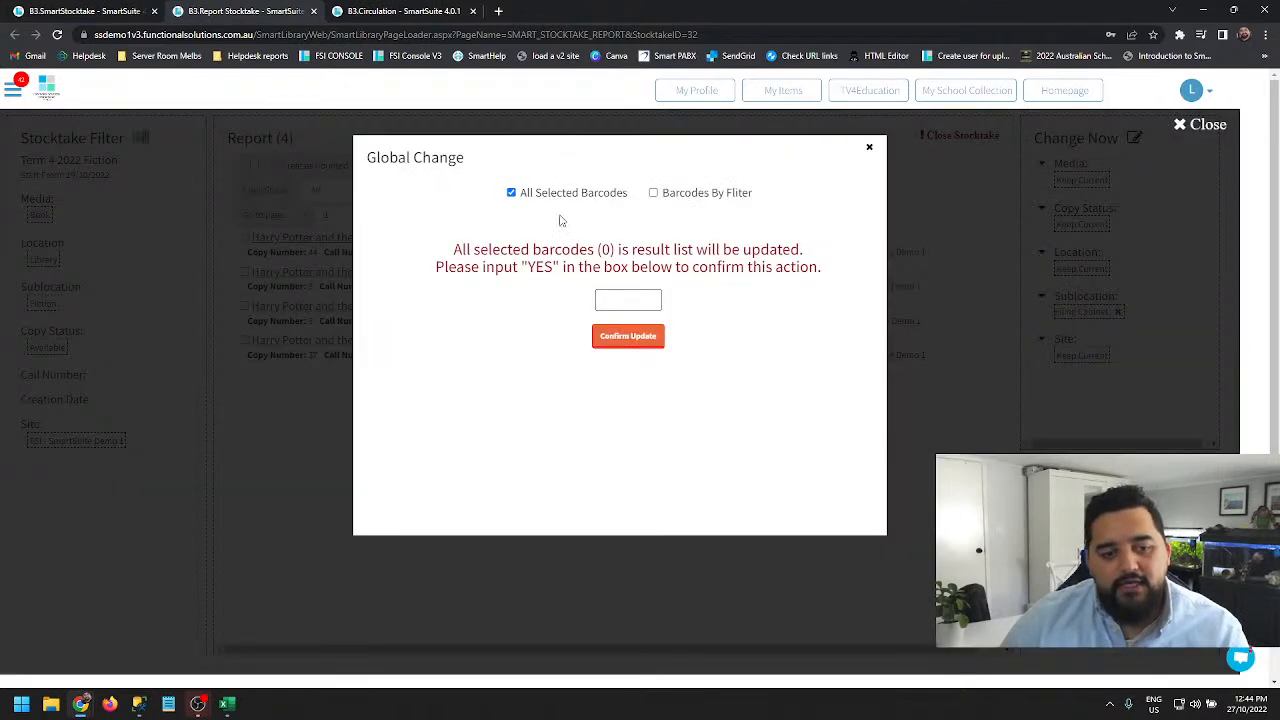
{"action": "left_click_drag", "start_coordinate": [527, 192], "coordinate": [648, 193]}
{"action": "left_click", "coordinate": [653, 192]}
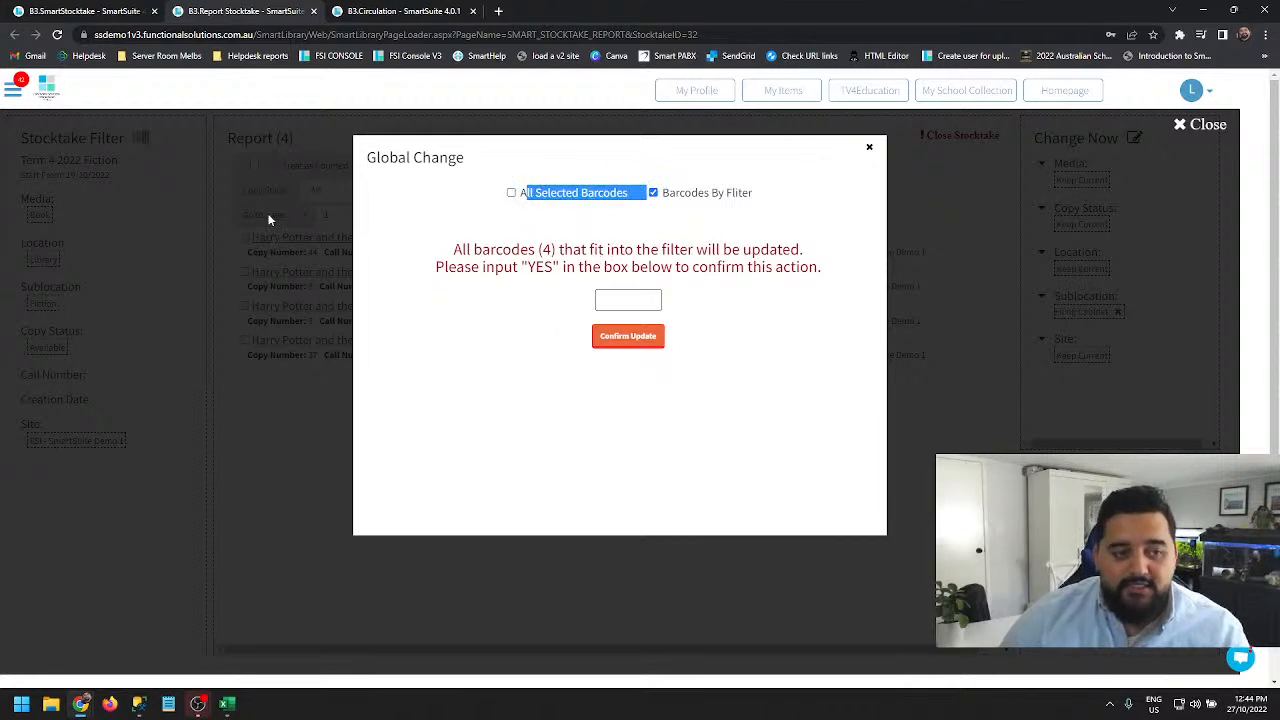
- Enter YES in the Global Change confirmation box, close the dialog, and remove the Filing Cabinet sublocation change
{"action": "left_click_drag", "start_coordinate": [538, 249], "coordinate": [565, 250]}
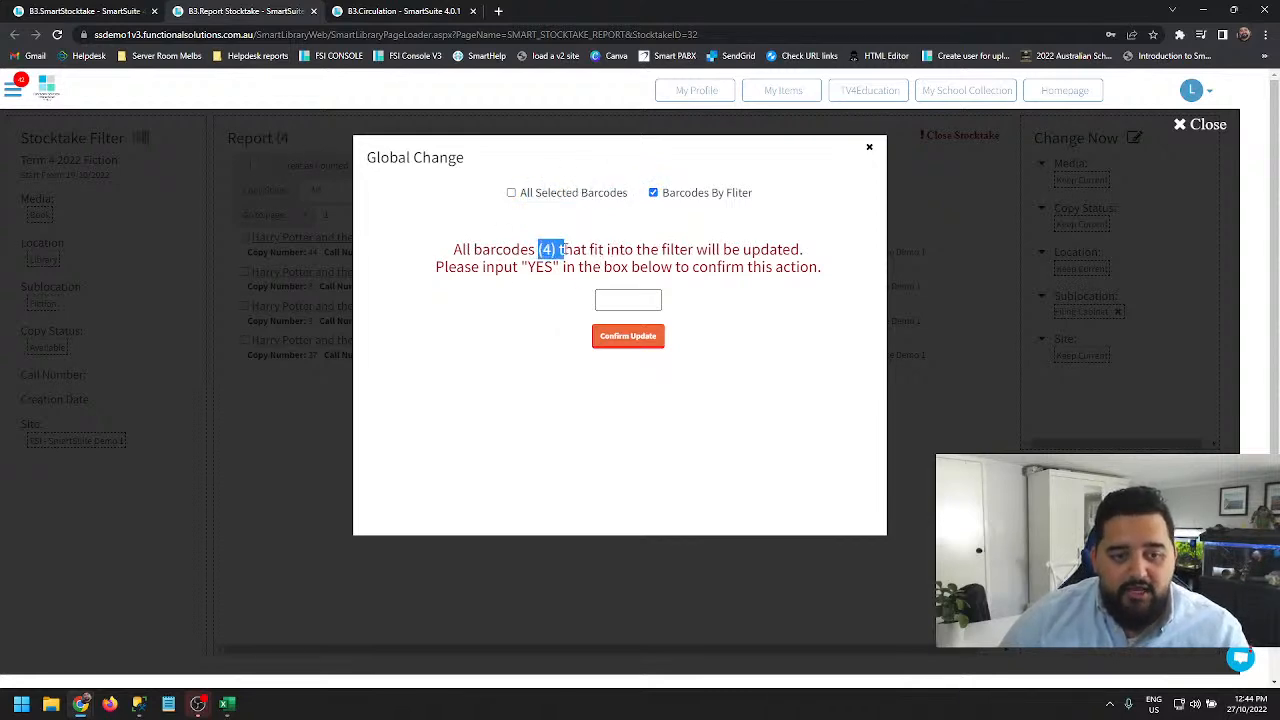
{"action": "left_click", "coordinate": [295, 140]}
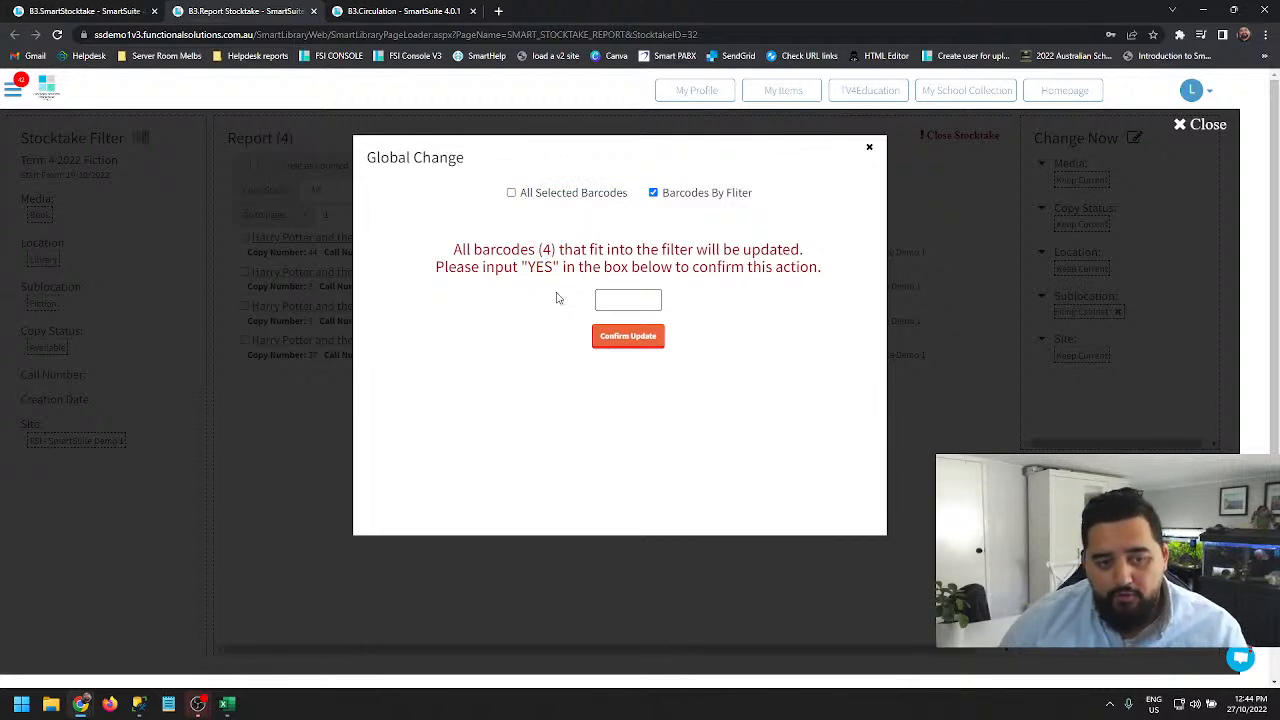
{"action": "left_click", "coordinate": [625, 301]}
{"action": "type", "text": "YES"}
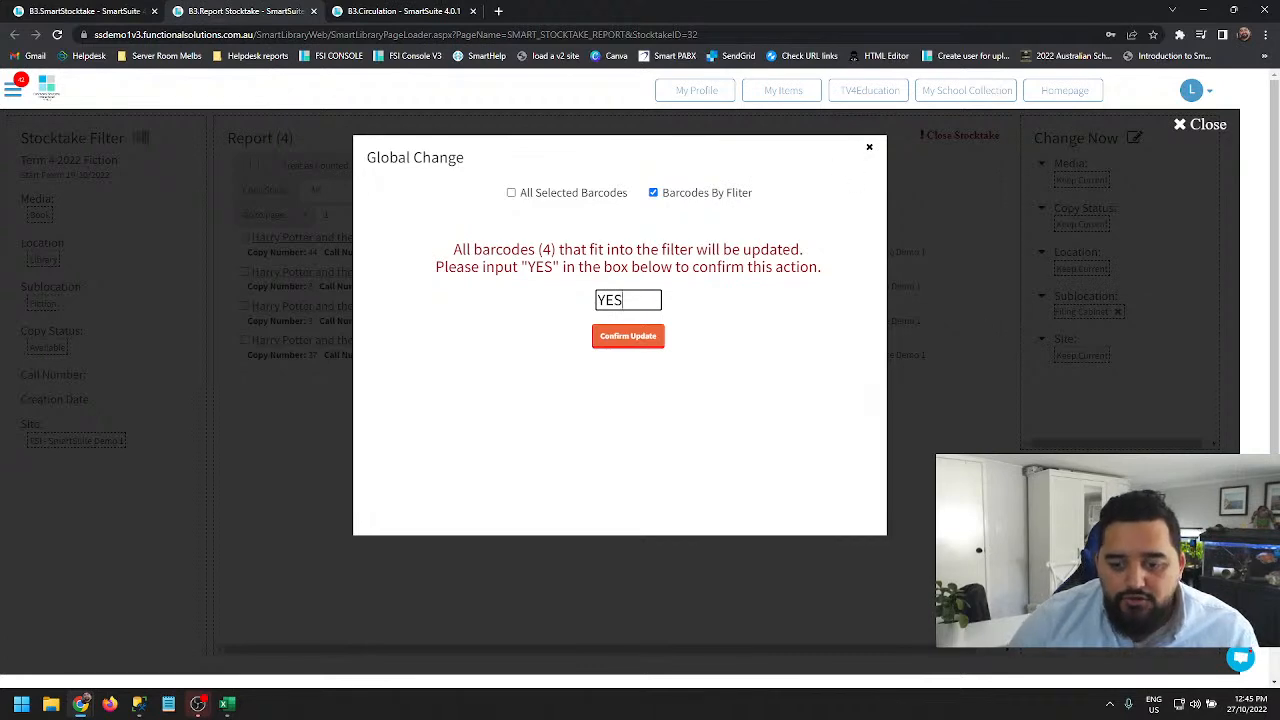
{"action": "left_click", "coordinate": [869, 148]}
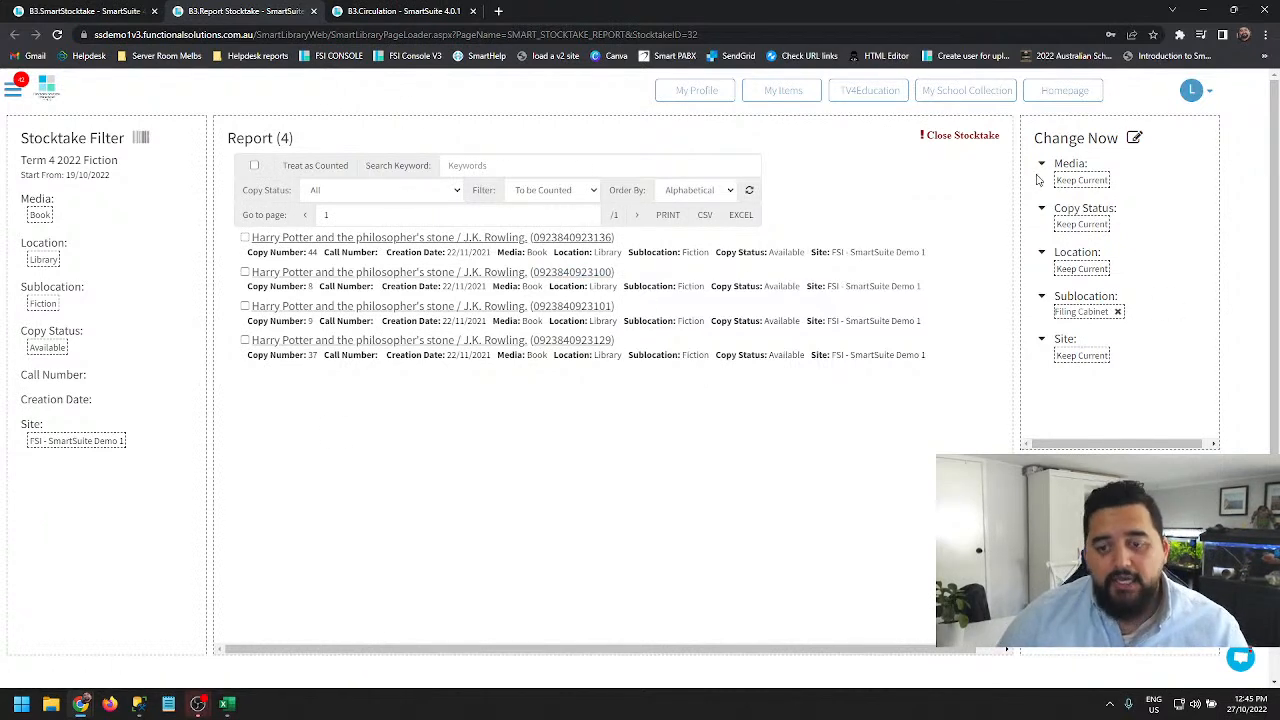
{"action": "left_click", "coordinate": [1118, 312]}
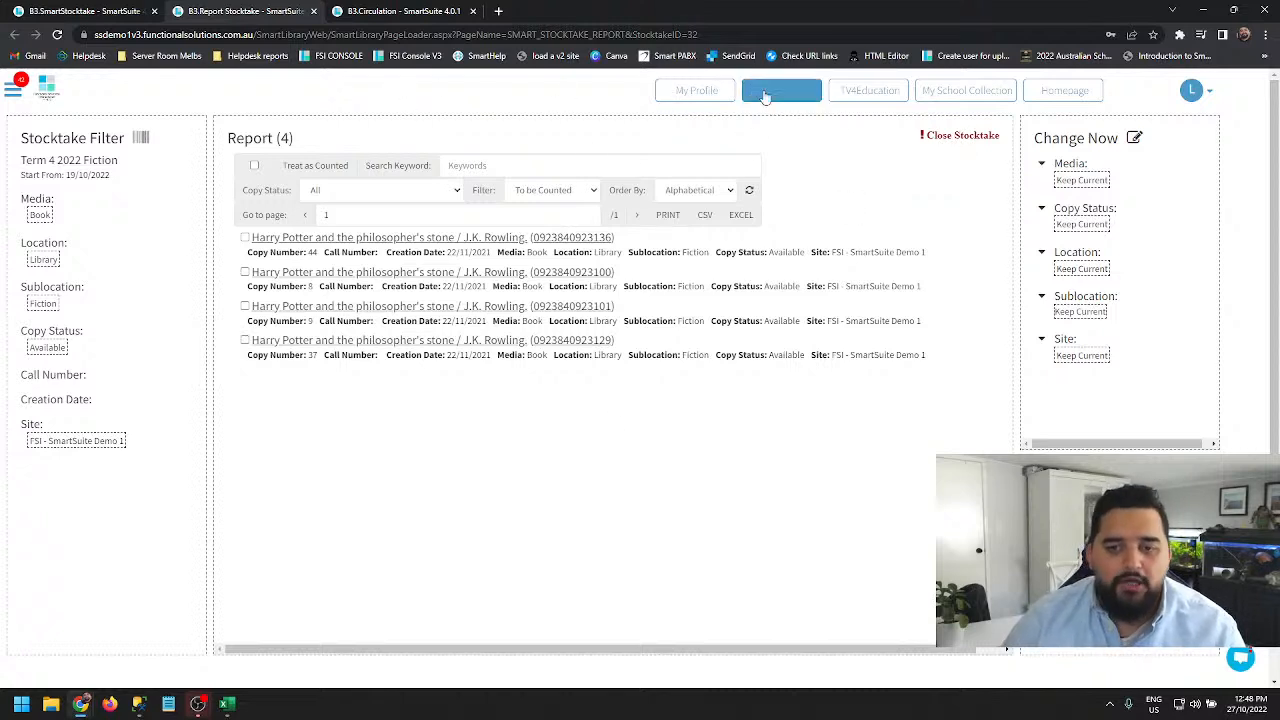
- Open Close Stocktake and set the close date to 27/10/2022
{"action": "left_click", "coordinate": [947, 141]}
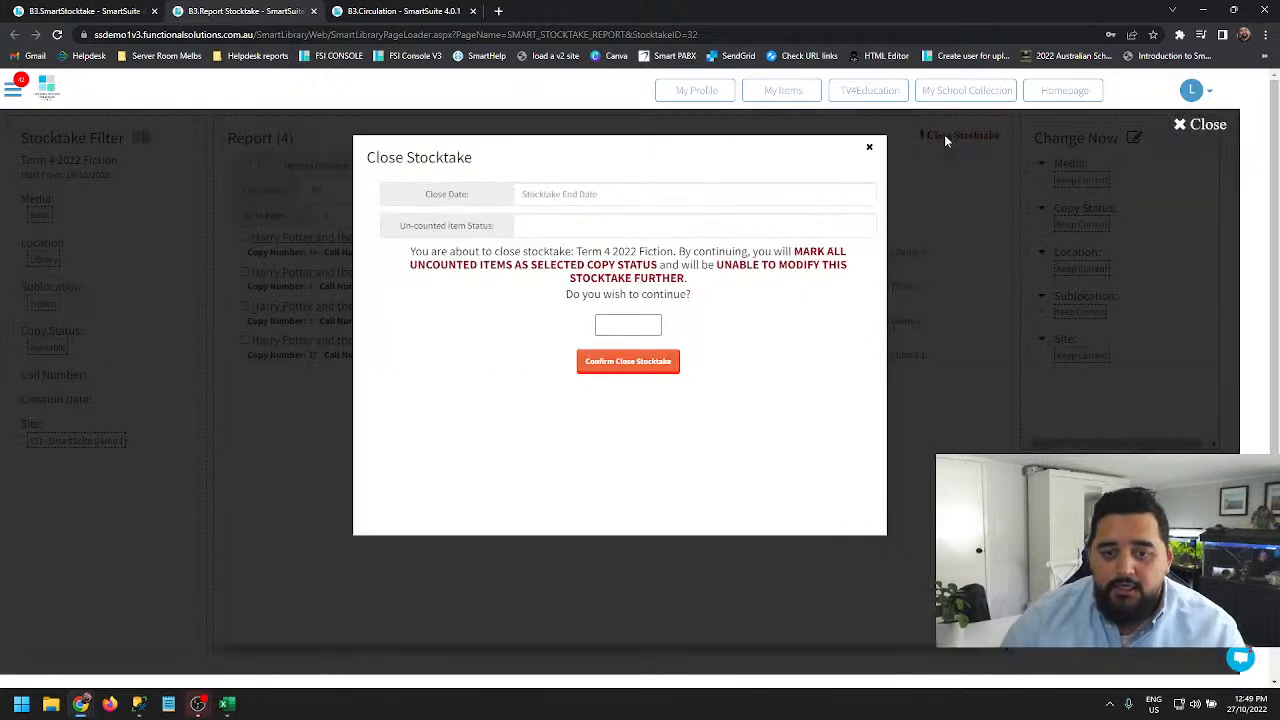
{"action": "left_click", "coordinate": [660, 194]}
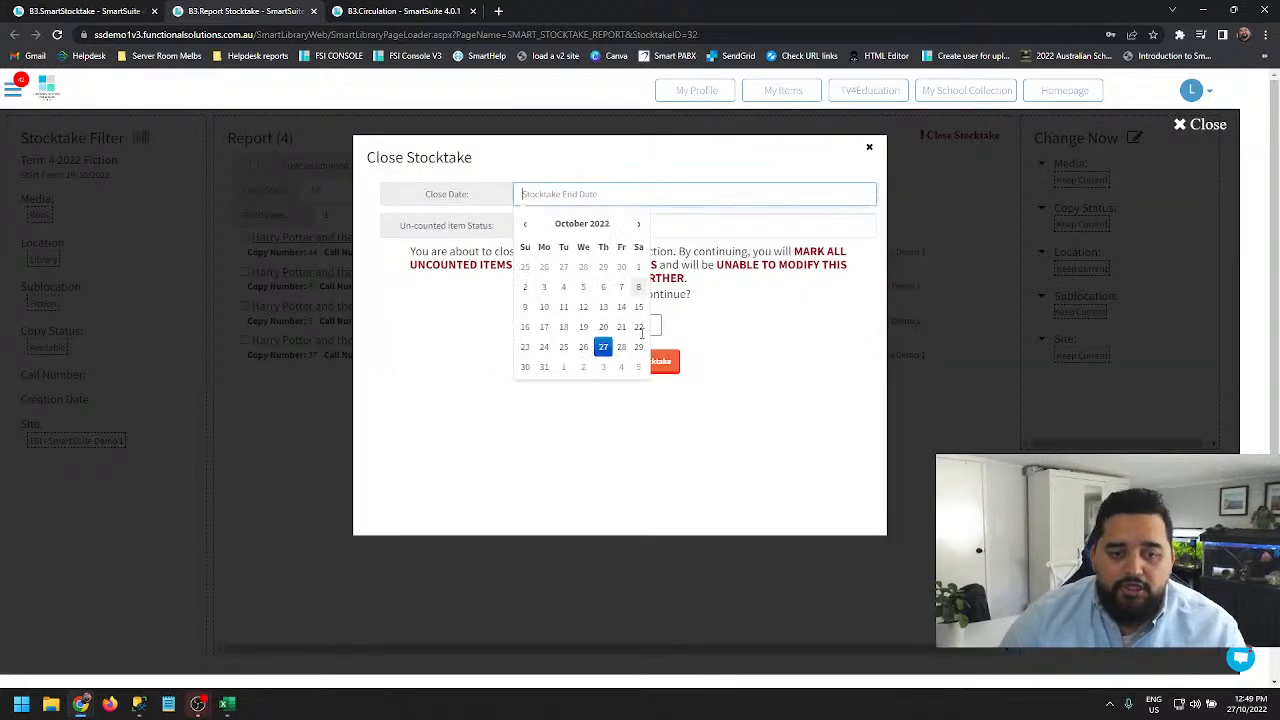
{"action": "left_click", "coordinate": [603, 352]}
{"action": "left_click", "coordinate": [607, 330]}
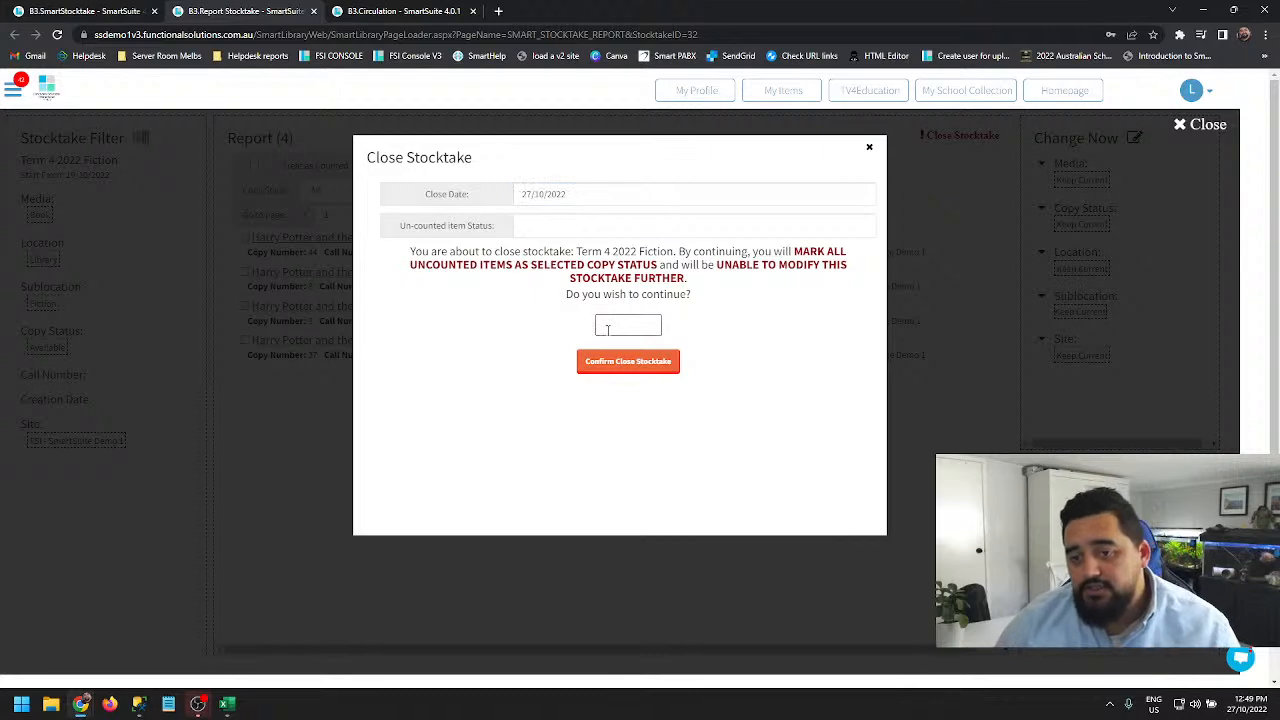
- Highlight the close-stocktake warning about marking uncounted items with the selected copy status
{"action": "left_click_drag", "start_coordinate": [409, 251], "coordinate": [800, 313]}
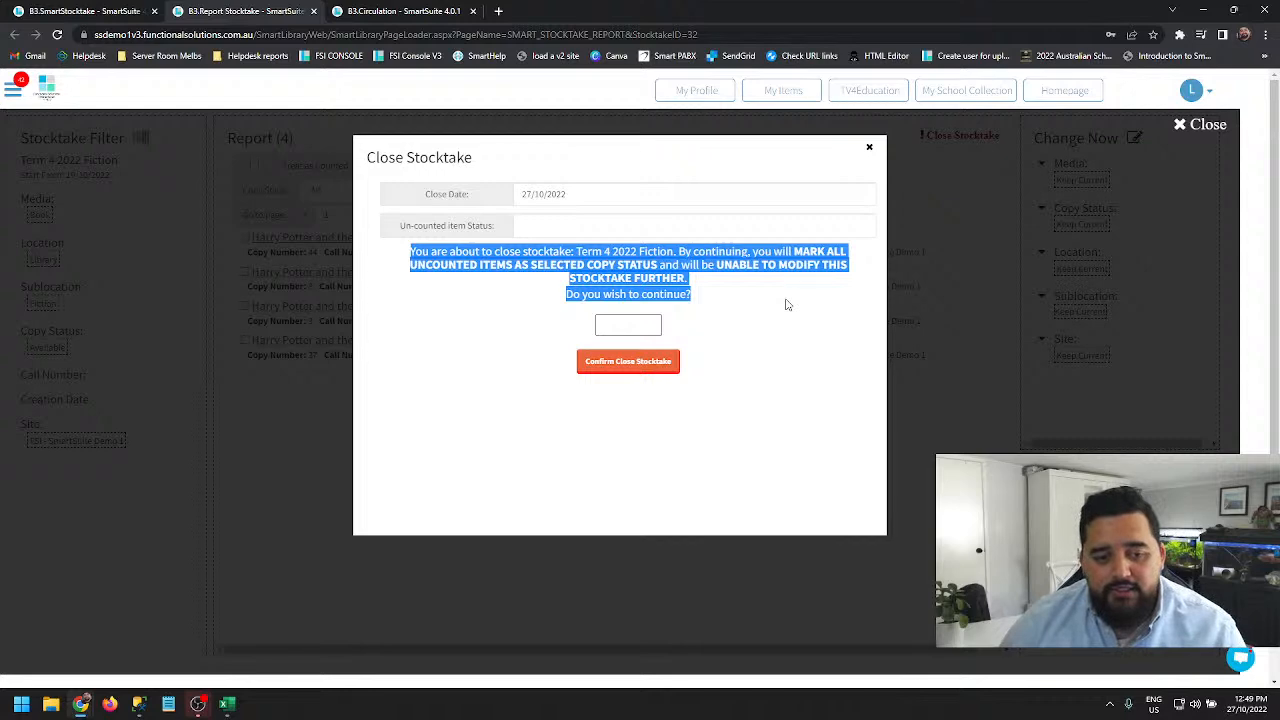
{"action": "left_click", "coordinate": [788, 304]}
{"action": "left_click_drag", "start_coordinate": [660, 251], "coordinate": [833, 251]}
{"action": "left_click_drag", "start_coordinate": [448, 264], "coordinate": [657, 264]}
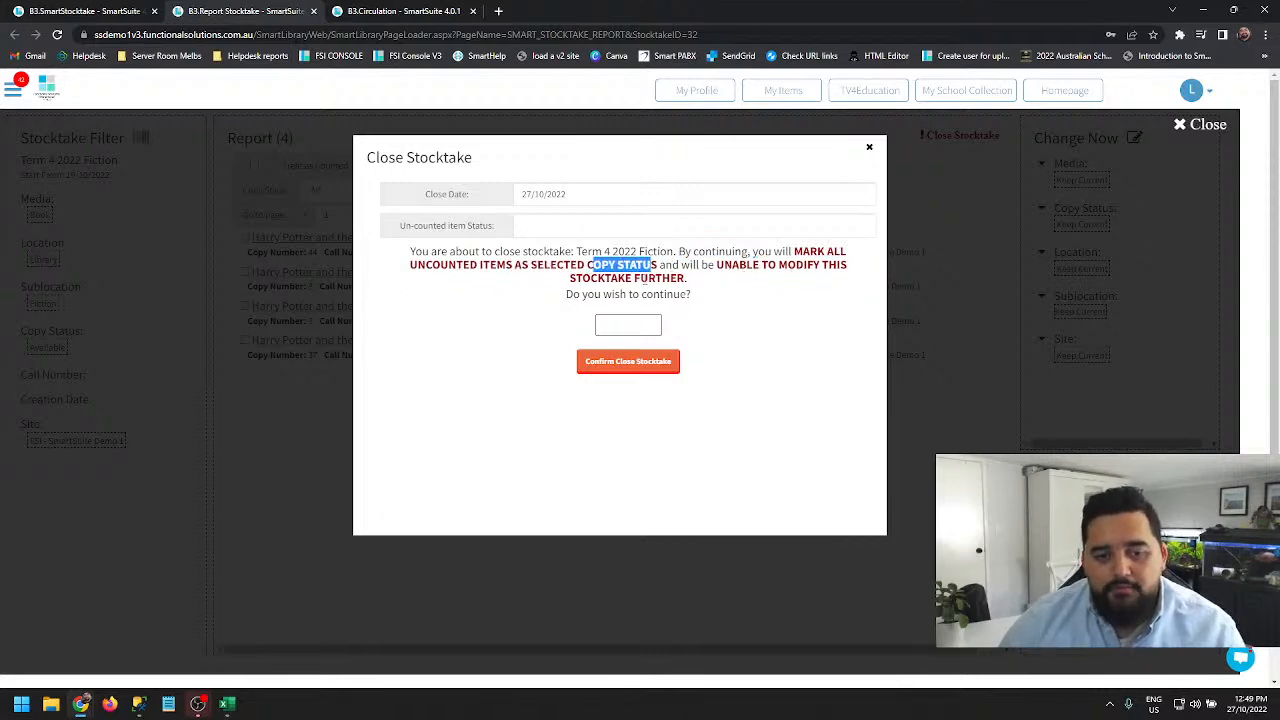
{"action": "left_click_drag", "start_coordinate": [685, 279], "coordinate": [582, 278]}
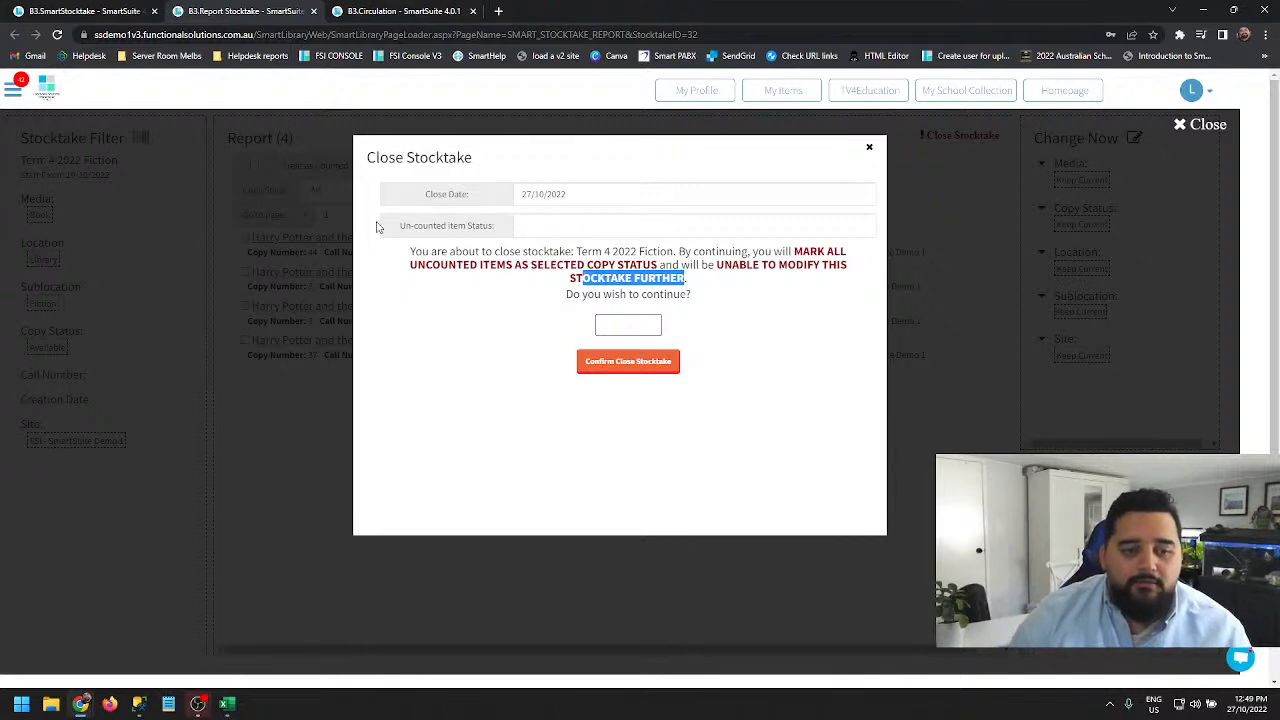
- Create a new copy status named Lost Stocktake 2022 Term 4 Fiction and set it as the un-counted item status
{"action": "left_click", "coordinate": [546, 229]}
{"action": "left_click", "coordinate": [569, 271]}
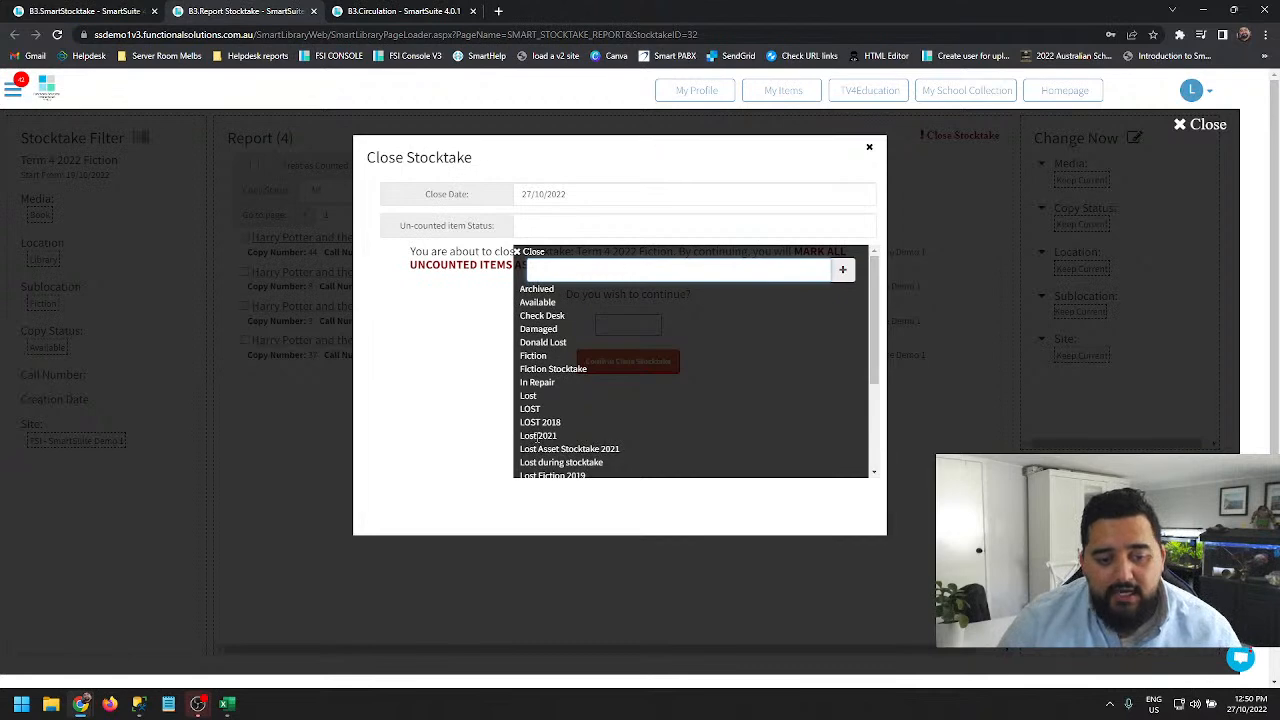
{"action": "scroll", "coordinate": [538, 437], "scroll_direction": "down", "scroll_amount": 1}
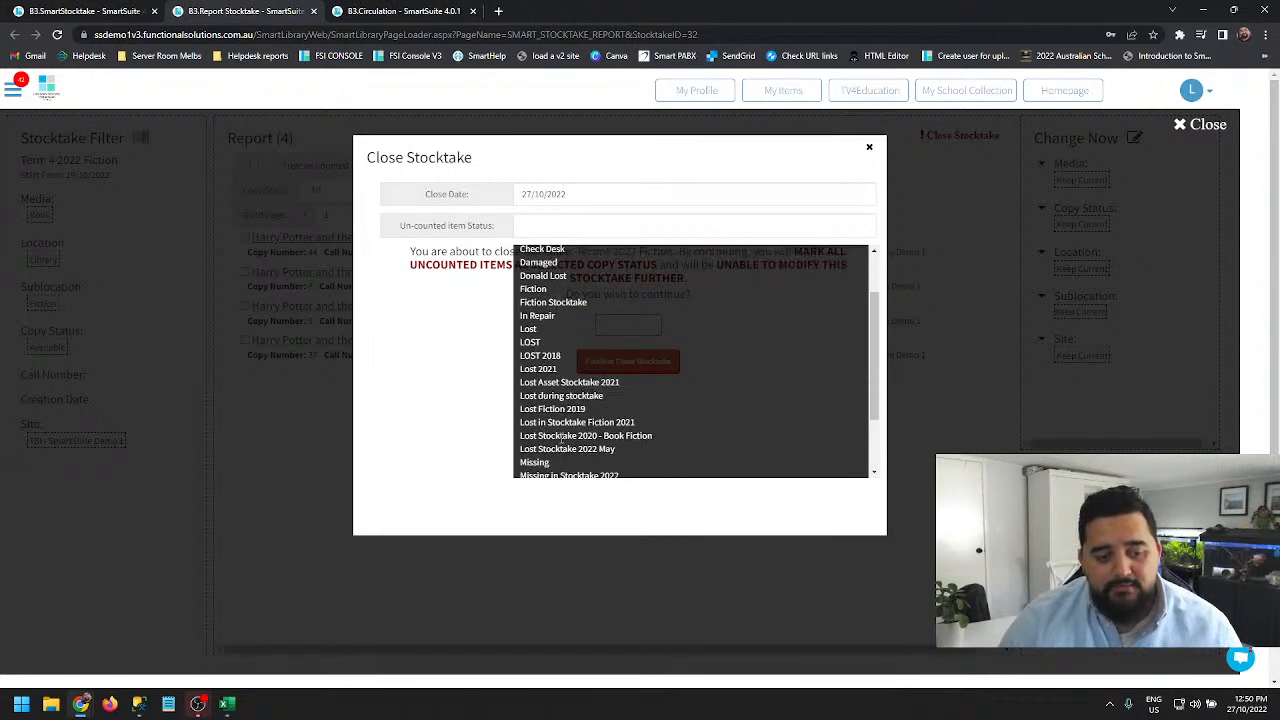
{"action": "scroll", "coordinate": [555, 417], "scroll_direction": "down", "scroll_amount": 3}
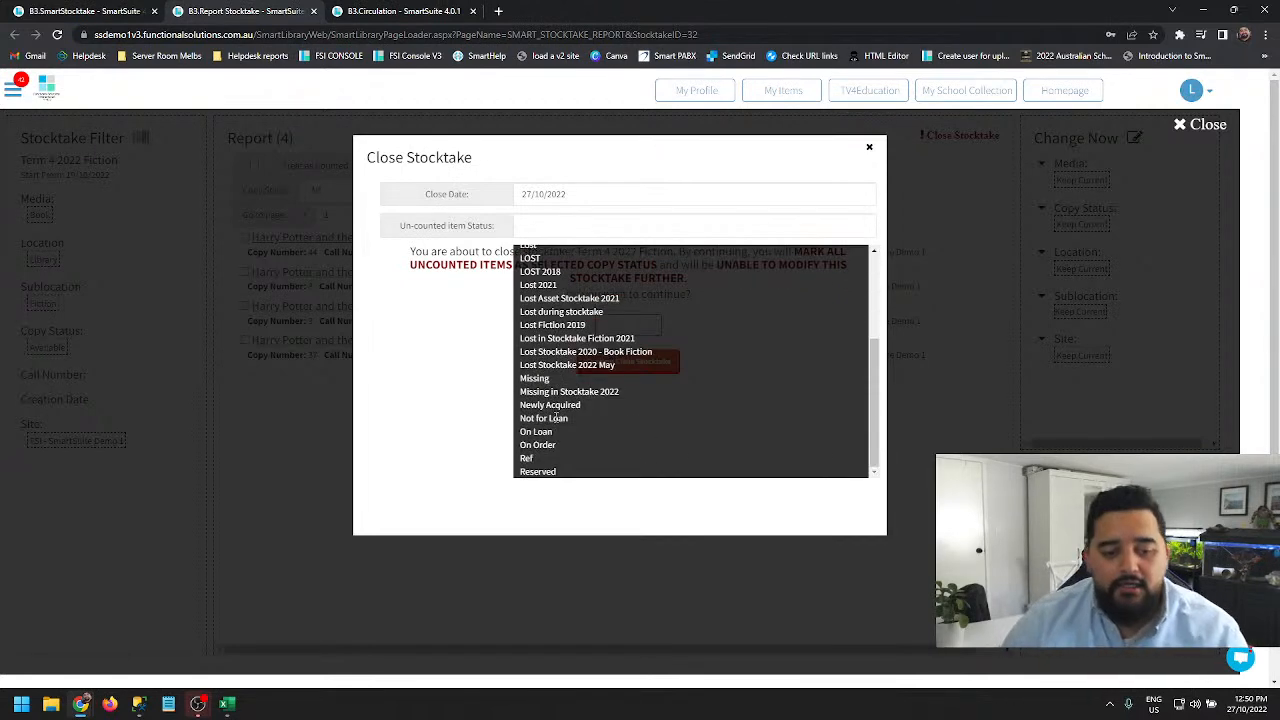
{"action": "scroll", "coordinate": [558, 370], "scroll_direction": "up", "scroll_amount": 3}
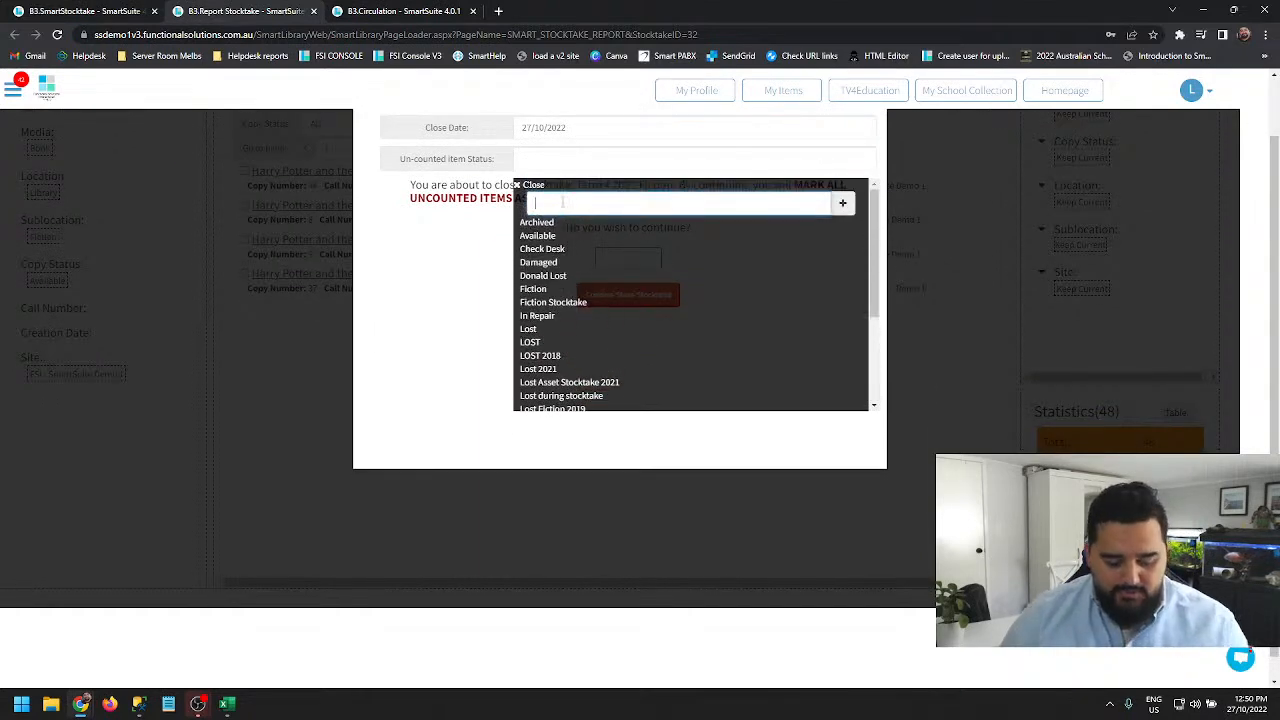
{"action": "type", "text": "Lost Stock"}
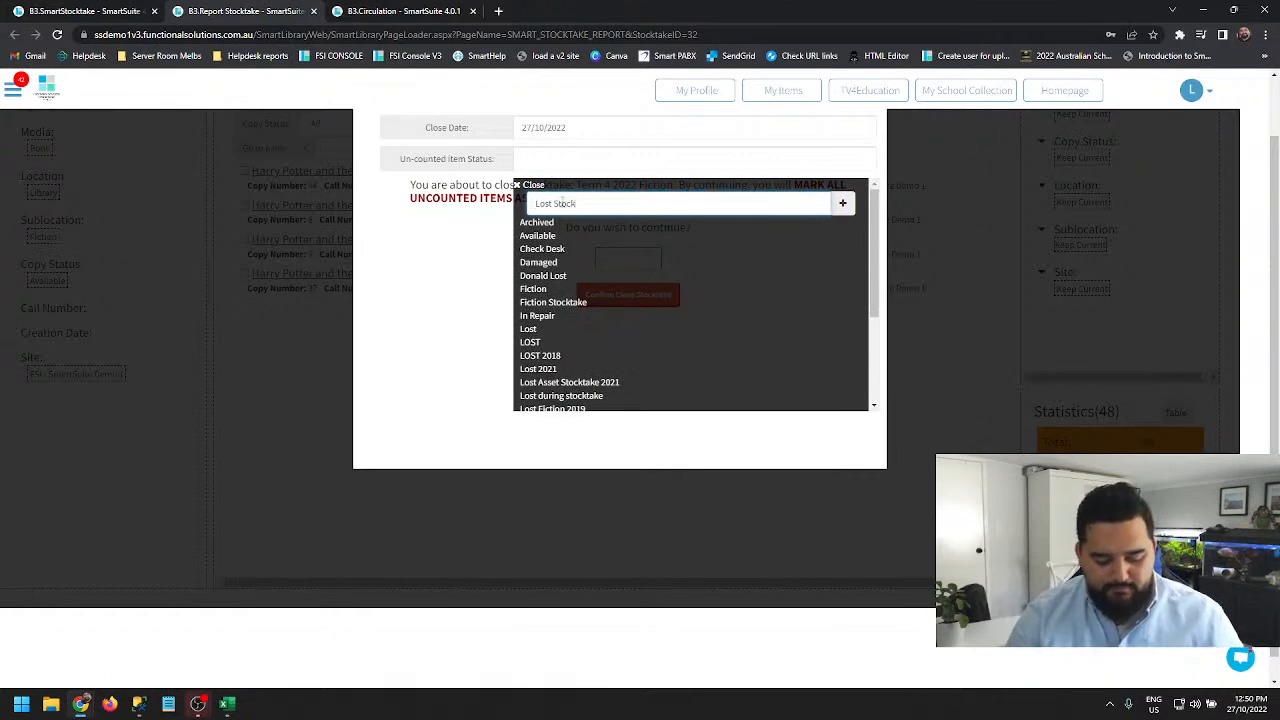
{"action": "type", "text": "take 2022"}
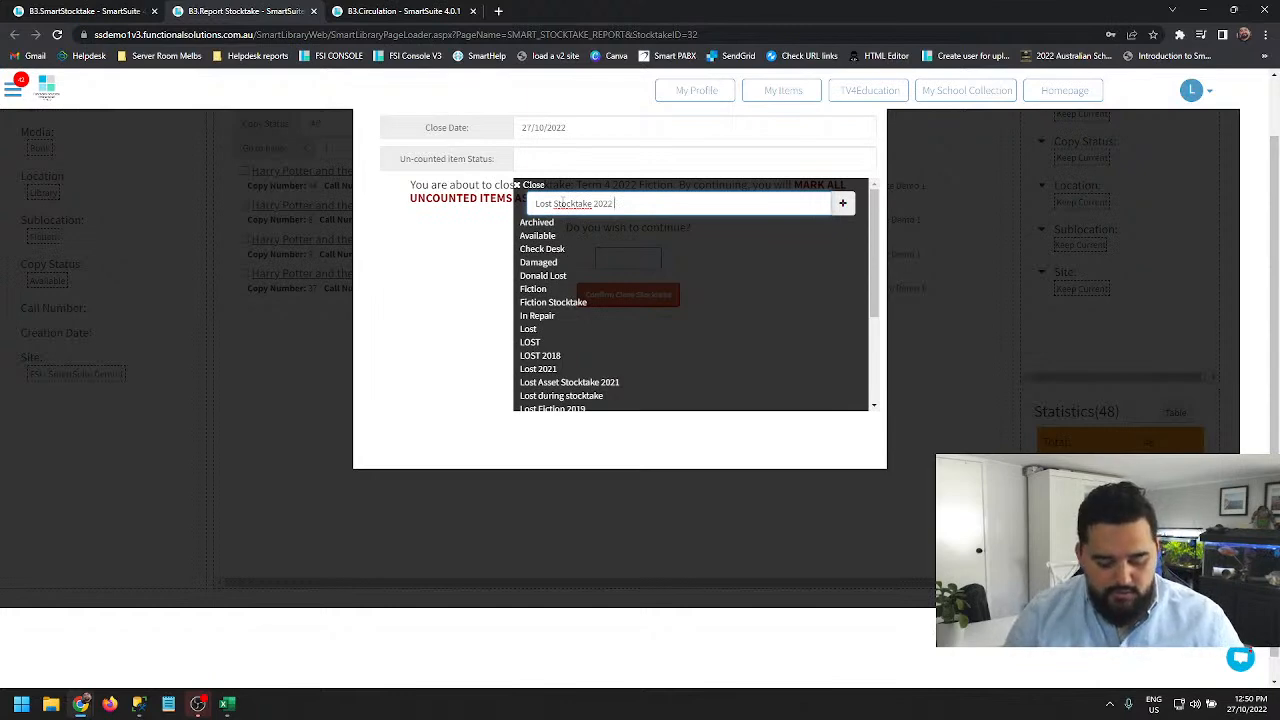
{"action": "type", "text": " Term 4 Ficti"}
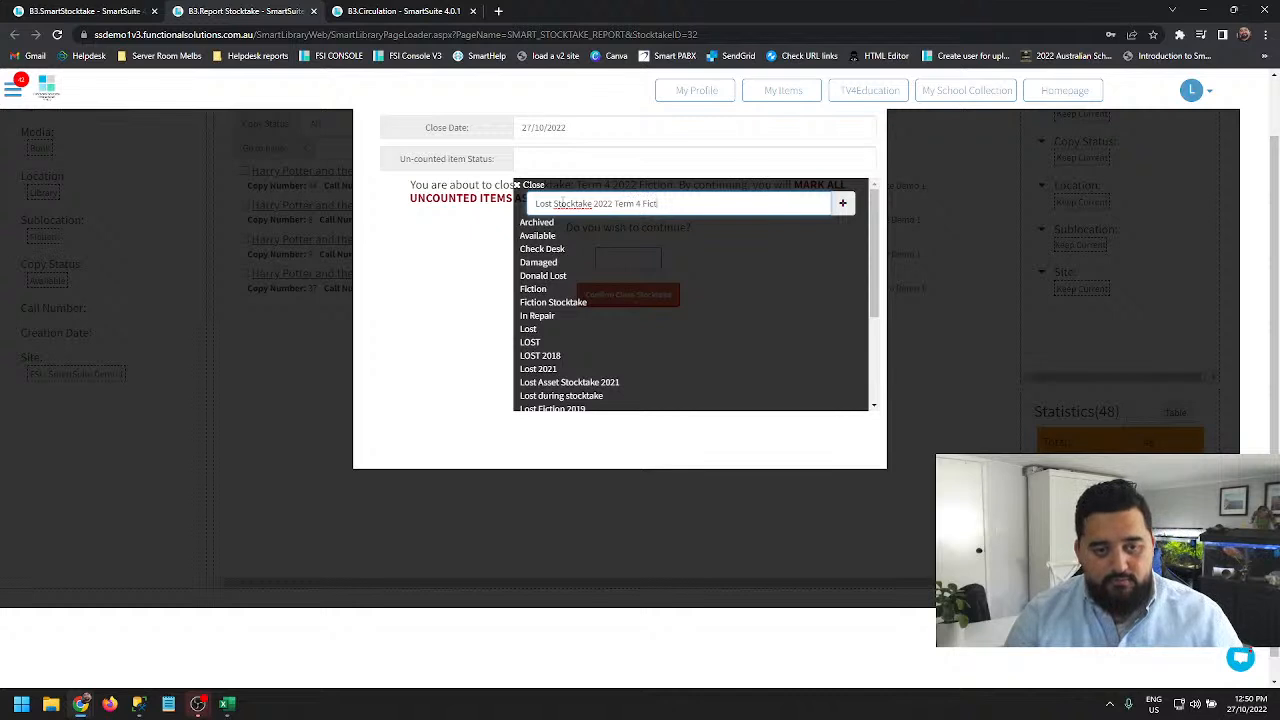
{"action": "type", "text": "on"}
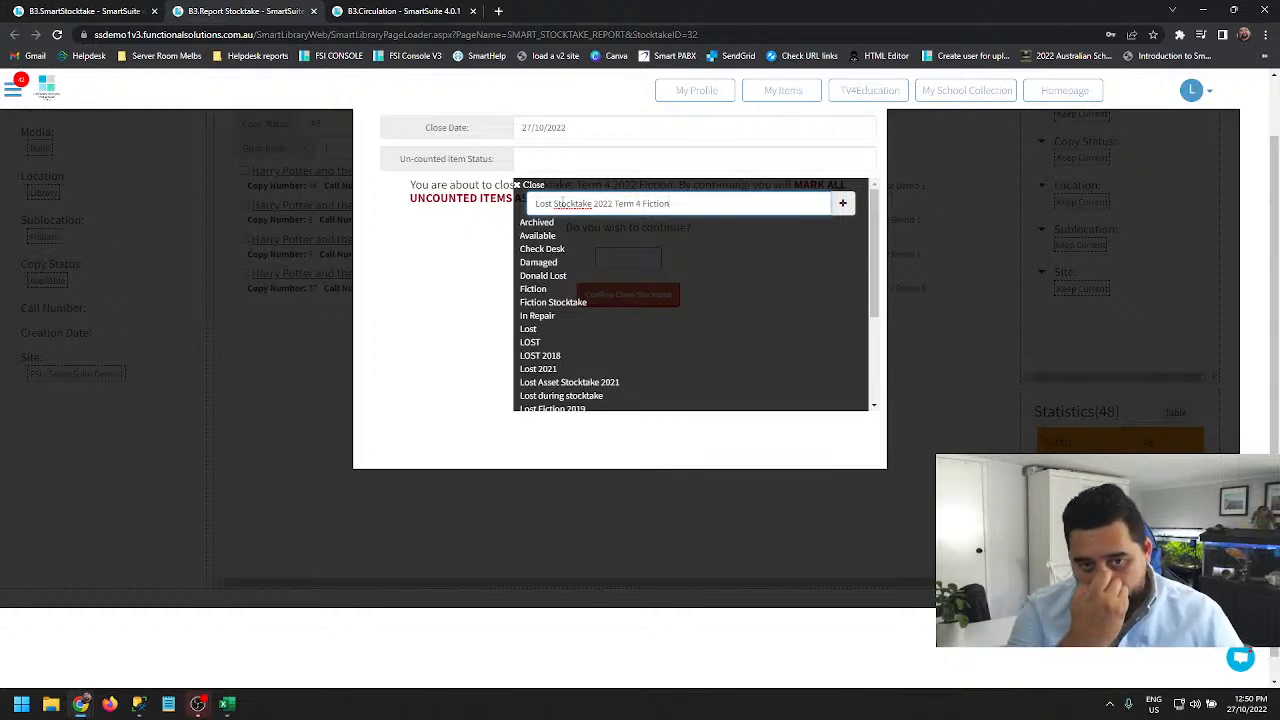
{"action": "left_click", "coordinate": [842, 204]}
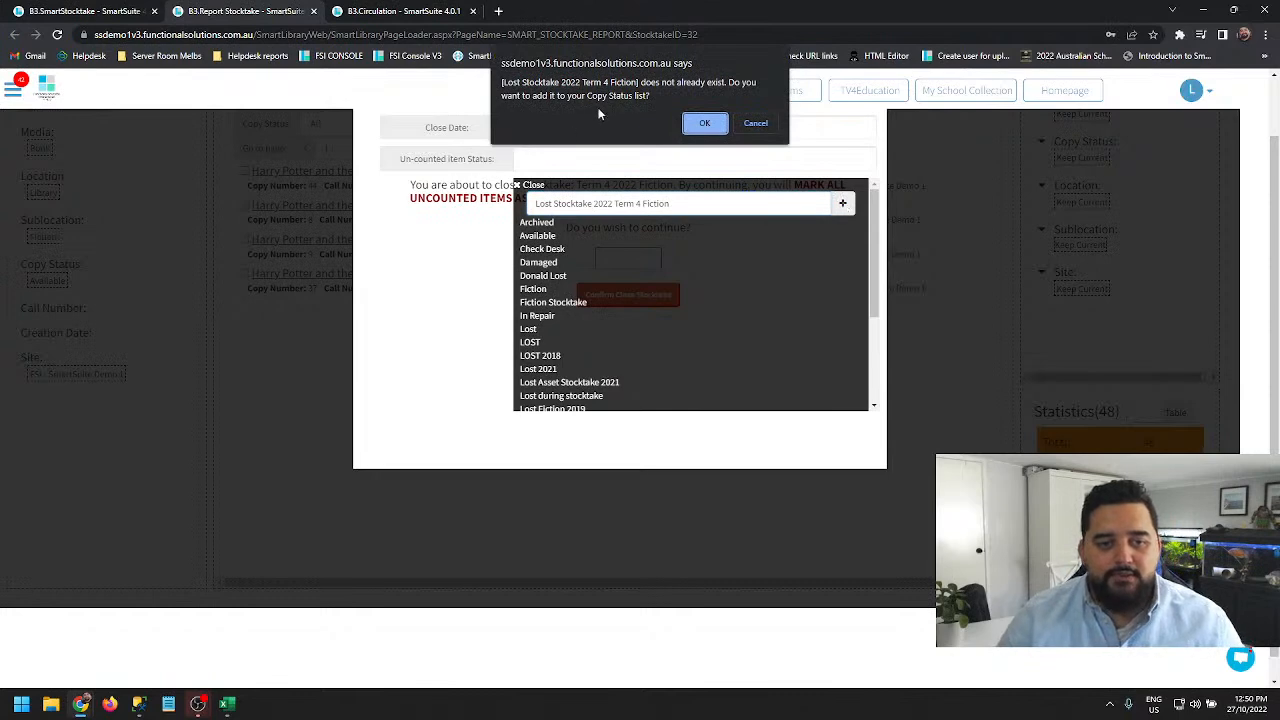
{"action": "left_click", "coordinate": [705, 120]}
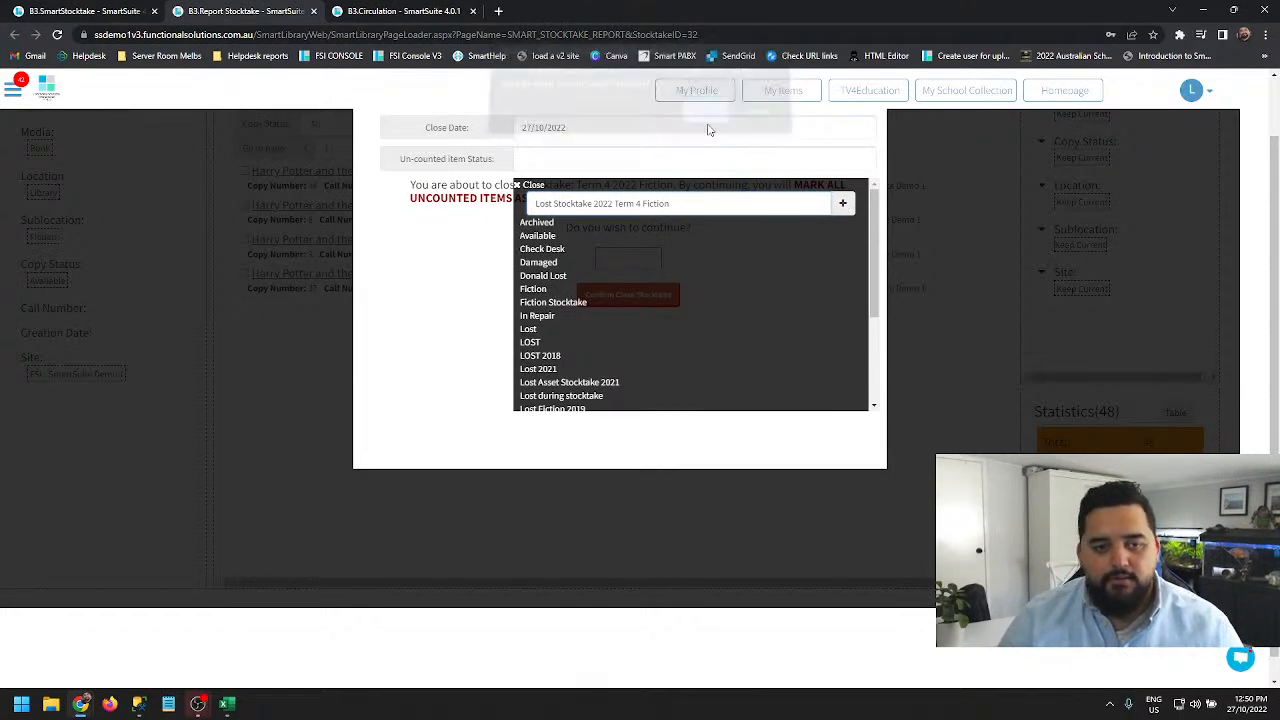
{"action": "left_click", "coordinate": [738, 164]}
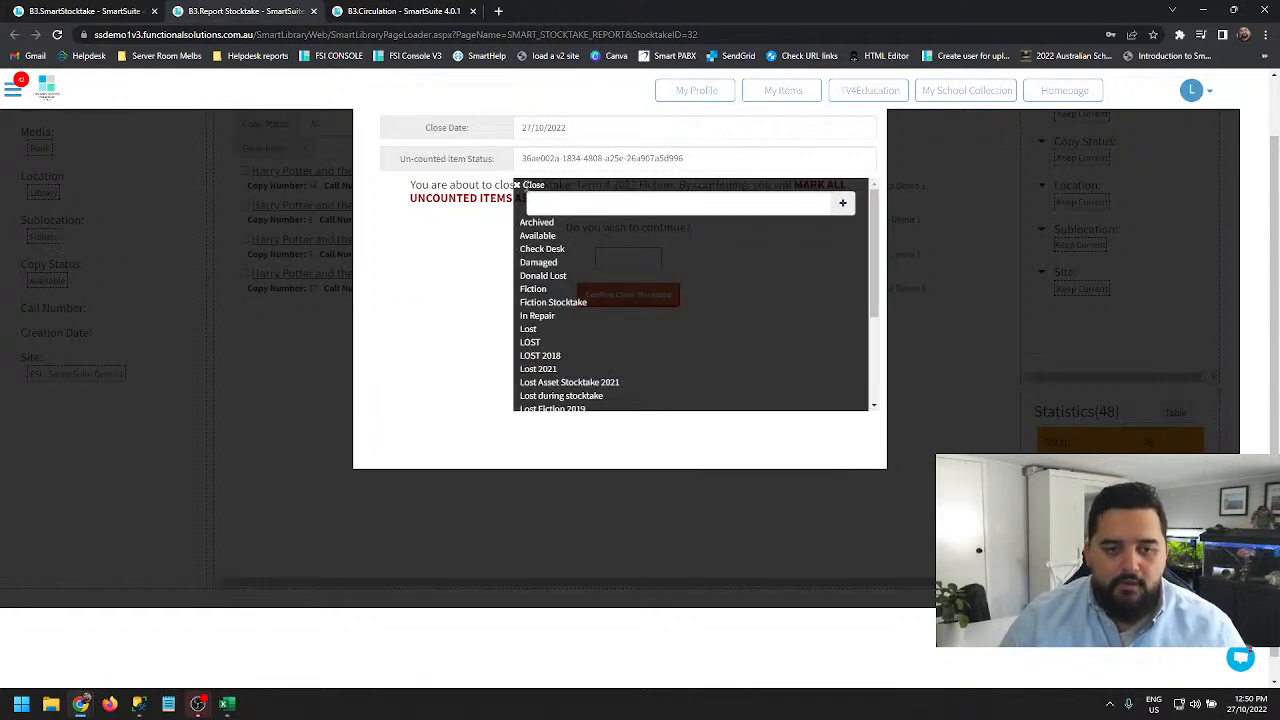
{"action": "left_click", "coordinate": [524, 186]}
- Enter YES in the confirmation box and confirm closing the stocktake
{"action": "left_click", "coordinate": [630, 258]}
{"action": "type", "text": "YES"}
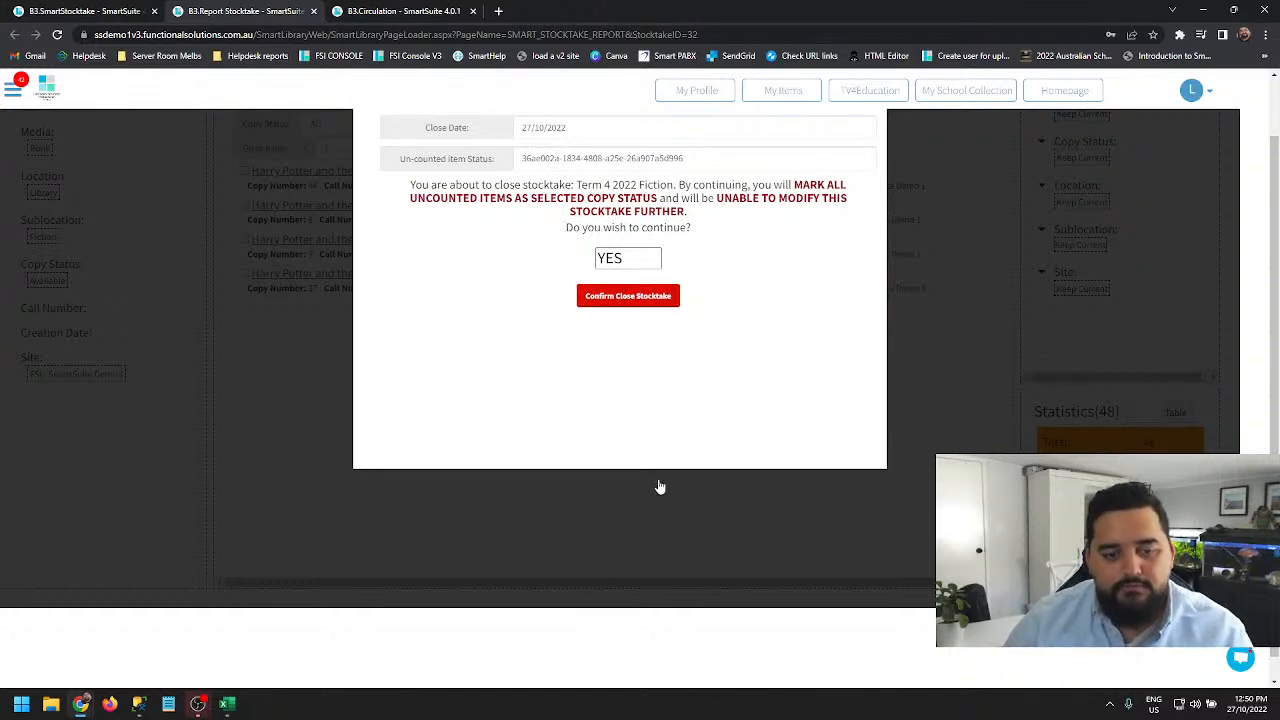
{"action": "left_click", "coordinate": [613, 350]}
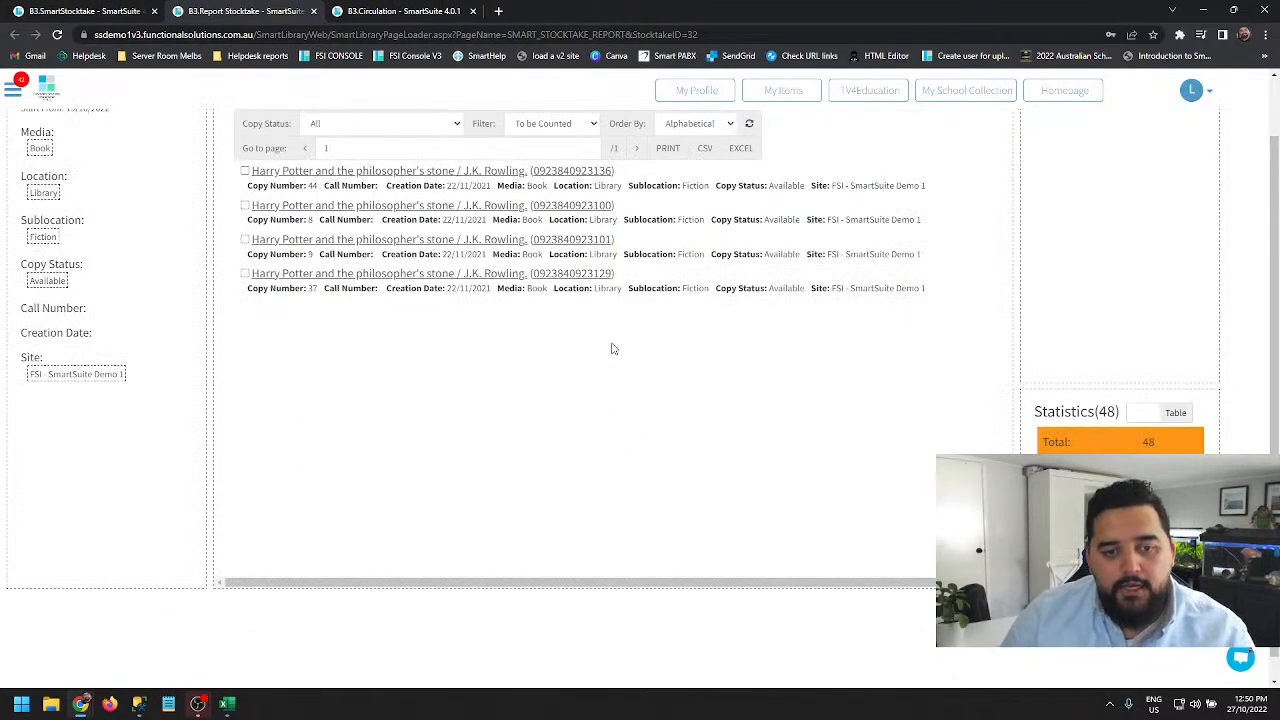
- Refresh the report, then switch its filter to All Counted and refresh again
{"action": "scroll", "coordinate": [737, 423], "scroll_direction": "up", "scroll_amount": 1}
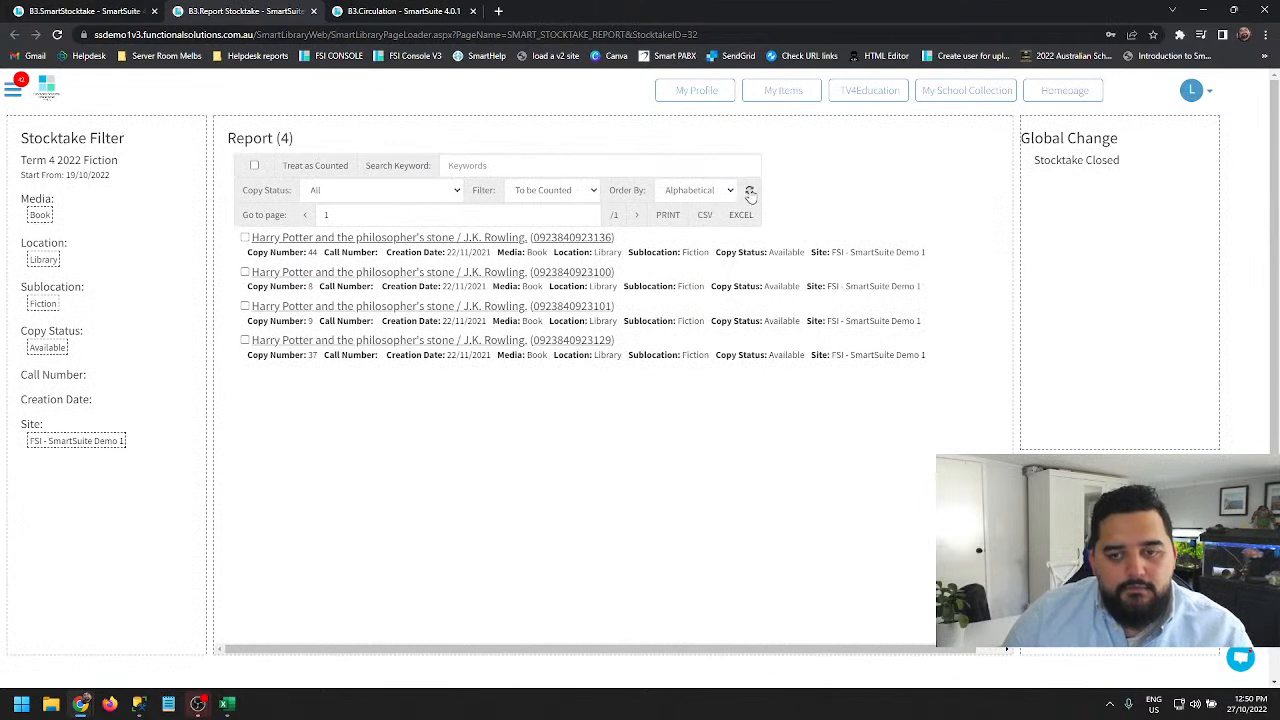
{"action": "left_click", "coordinate": [750, 192]}
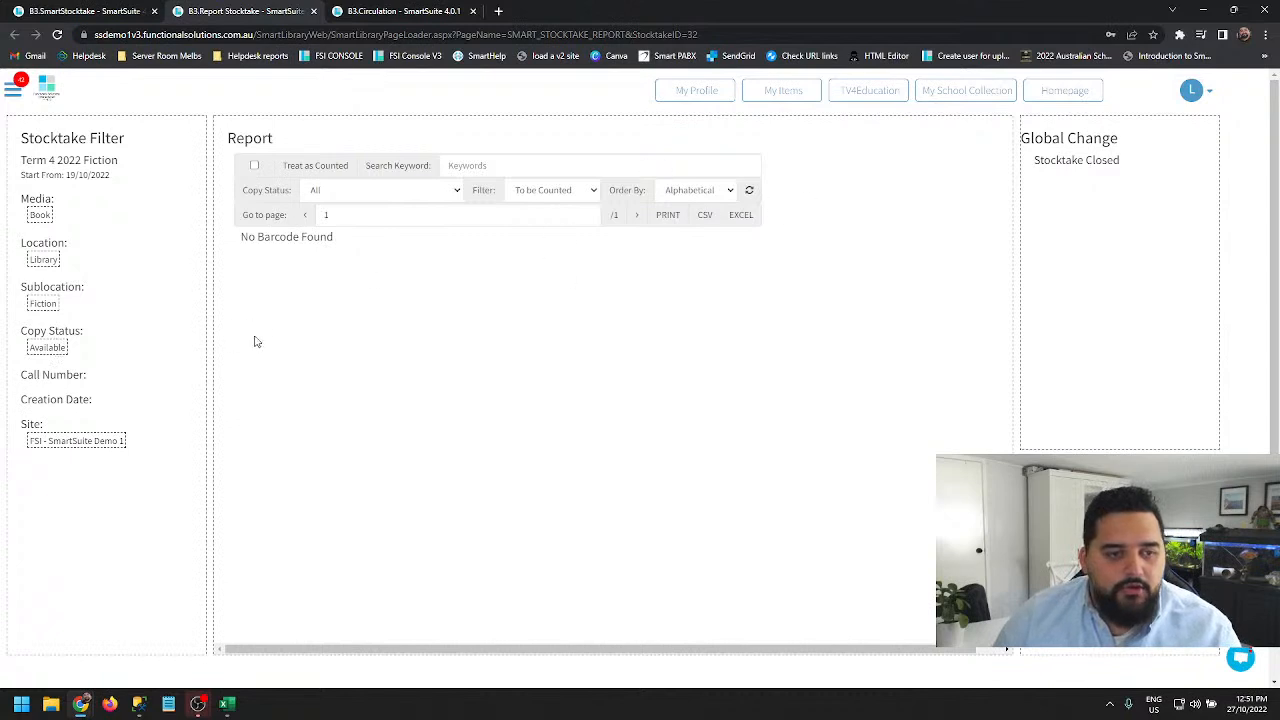
{"action": "left_click", "coordinate": [552, 192]}
{"action": "left_click", "coordinate": [548, 232]}
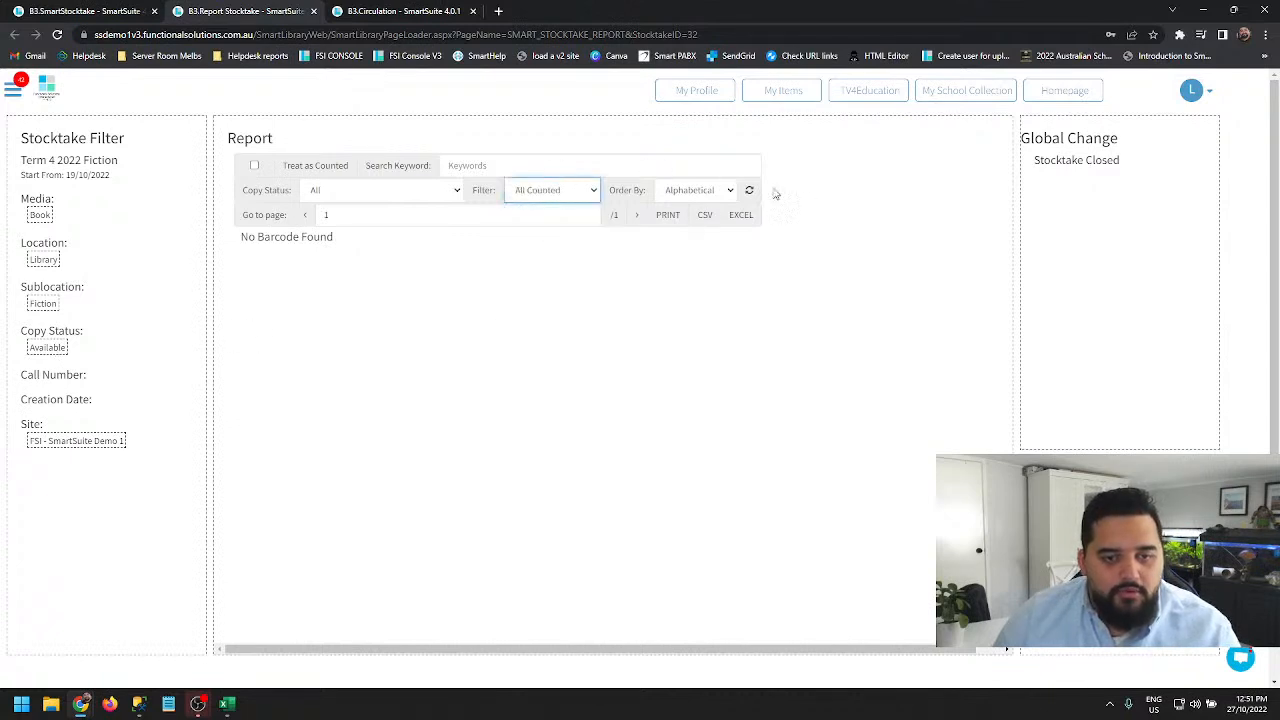
{"action": "left_click", "coordinate": [748, 191]}
- Switch the report filter to System Counted and refresh the report
{"action": "left_click", "coordinate": [533, 192]}
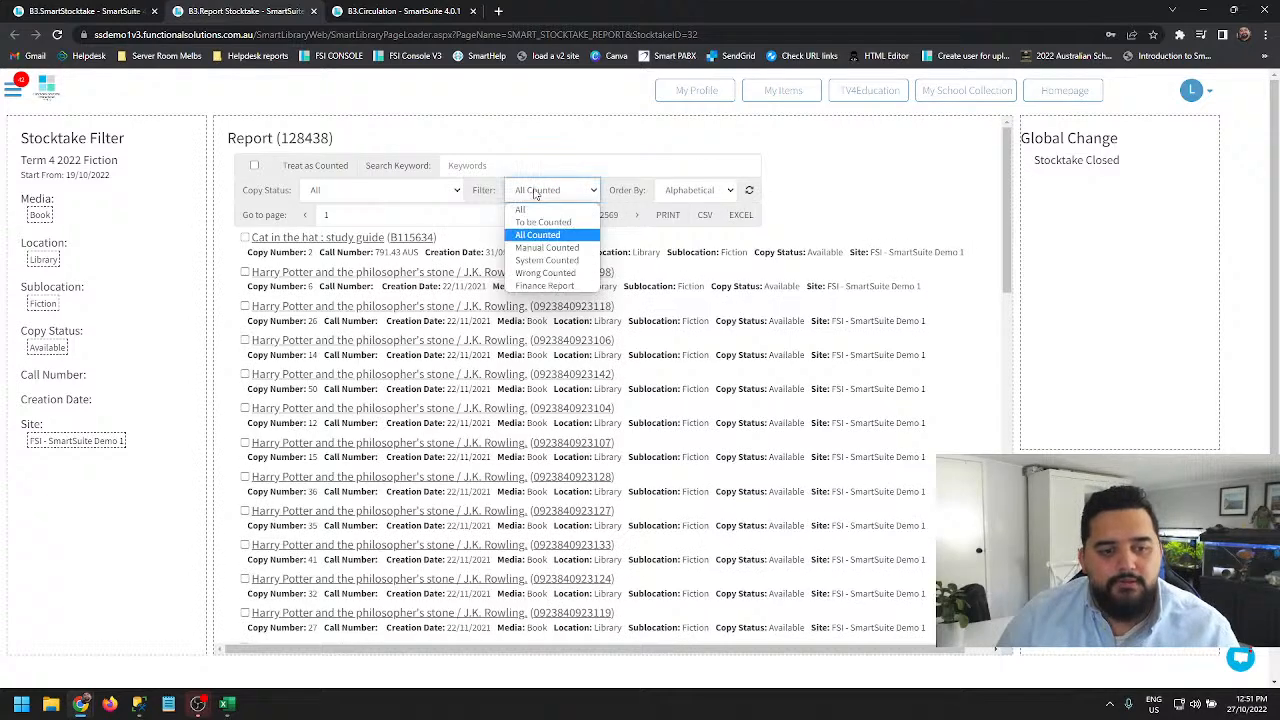
{"action": "left_click", "coordinate": [547, 260]}
{"action": "left_click", "coordinate": [748, 192]}
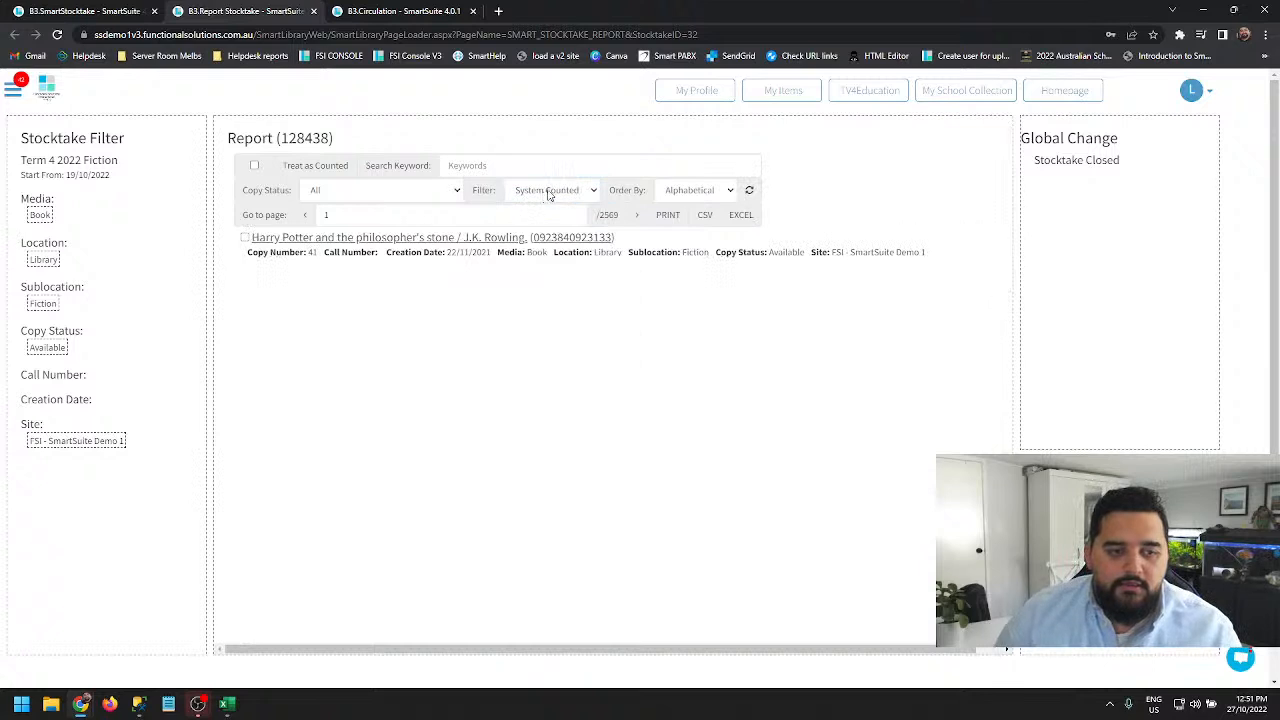
- Switch the report filter to Finance Report and refresh to view the cost totals
{"action": "left_click", "coordinate": [549, 192]}
{"action": "left_click", "coordinate": [546, 284]}
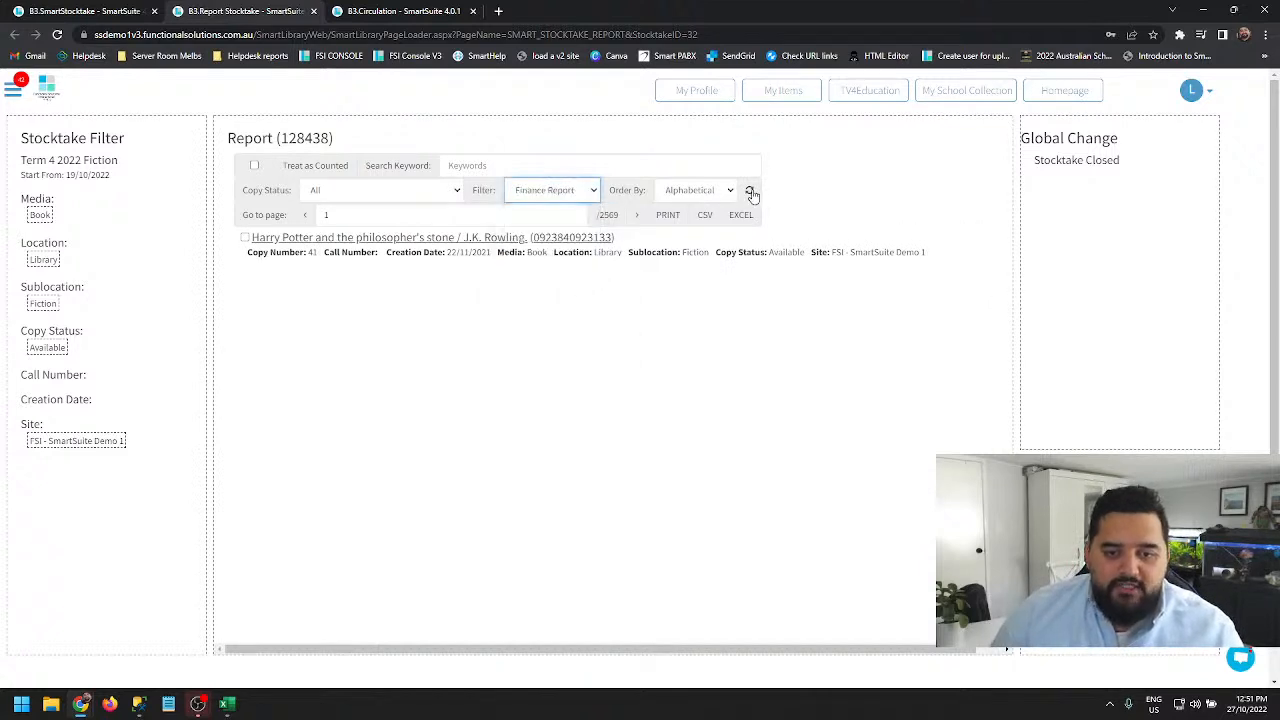
{"action": "left_click", "coordinate": [750, 192]}
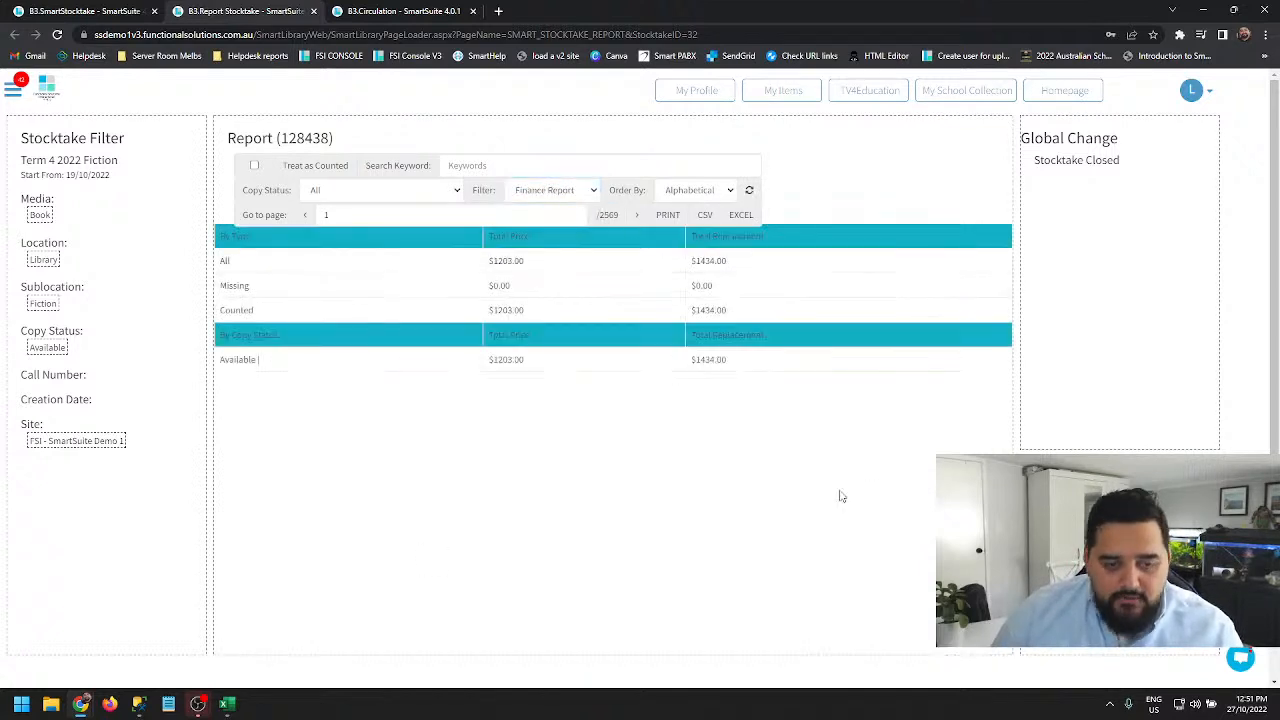